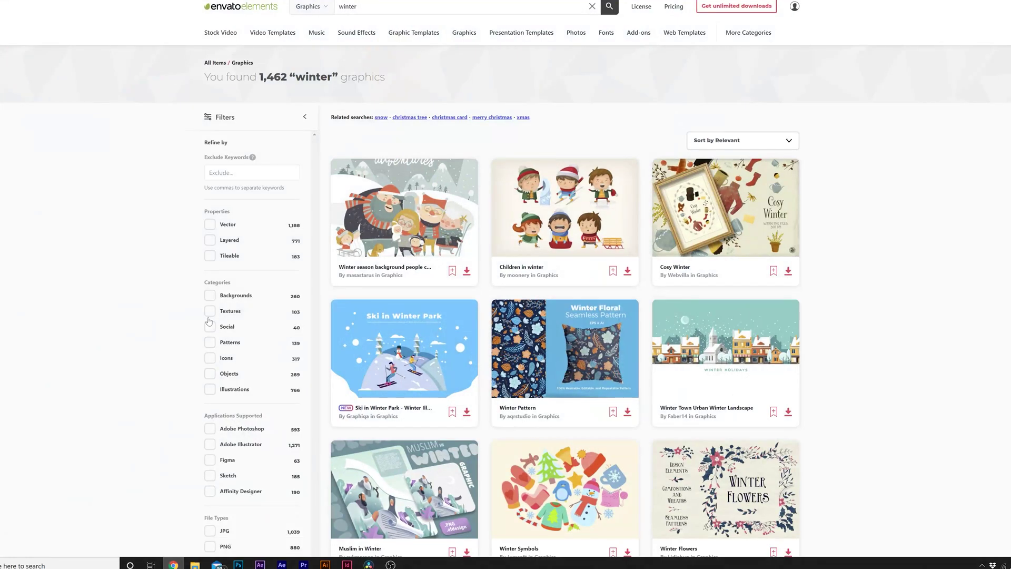
Browse the winter graphics search results and the royalty-free audio tracks
{"action": "scroll", "coordinate": [197, 257], "scroll_direction": "down", "scroll_amount": 5}
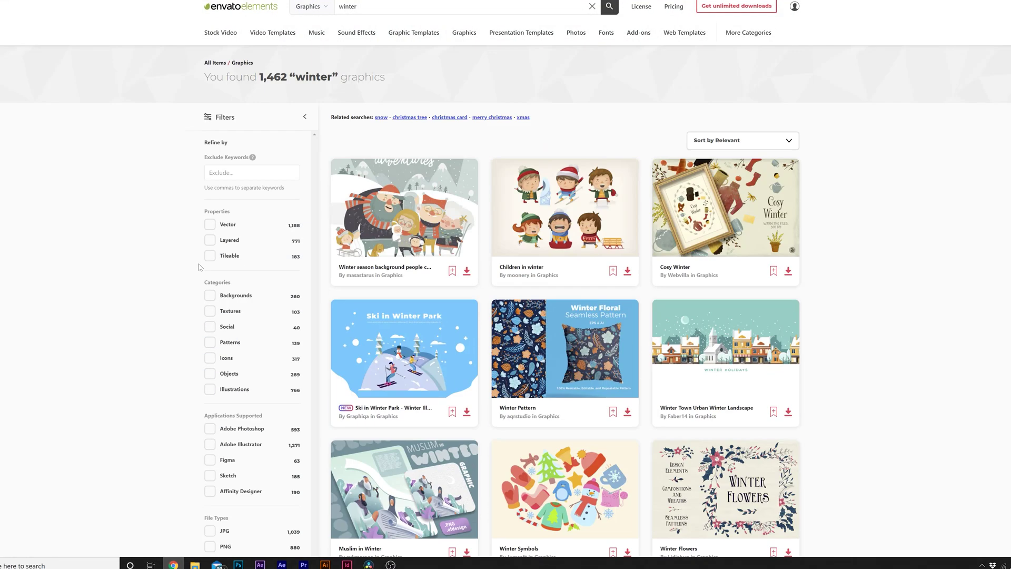
{"action": "scroll", "coordinate": [200, 267], "scroll_direction": "down", "scroll_amount": 5}
{"action": "scroll", "coordinate": [221, 264], "scroll_direction": "down", "scroll_amount": 3}
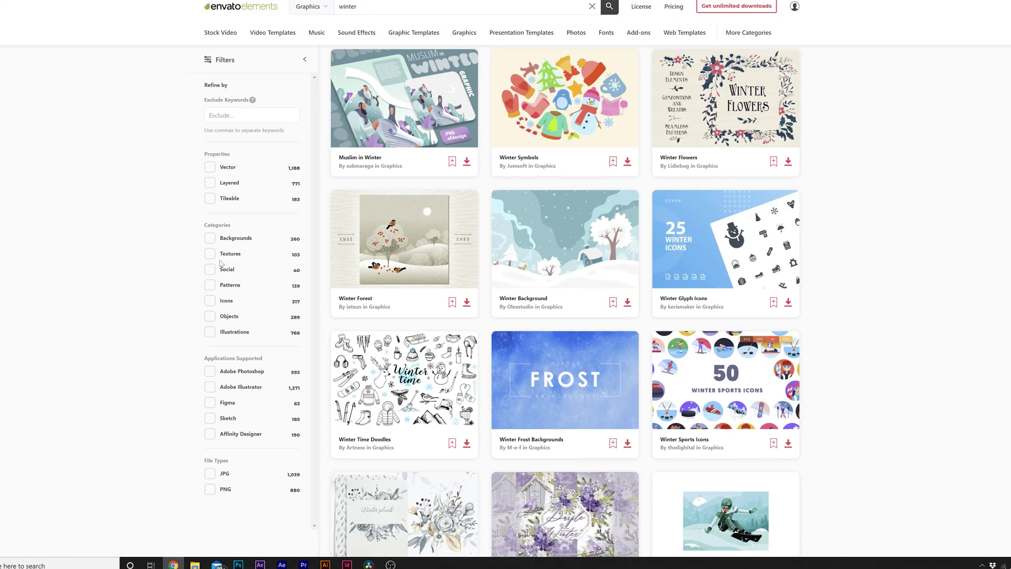
{"action": "scroll", "coordinate": [221, 263], "scroll_direction": "down", "scroll_amount": 3}
{"action": "scroll", "coordinate": [875, 311], "scroll_direction": "down", "scroll_amount": 3}
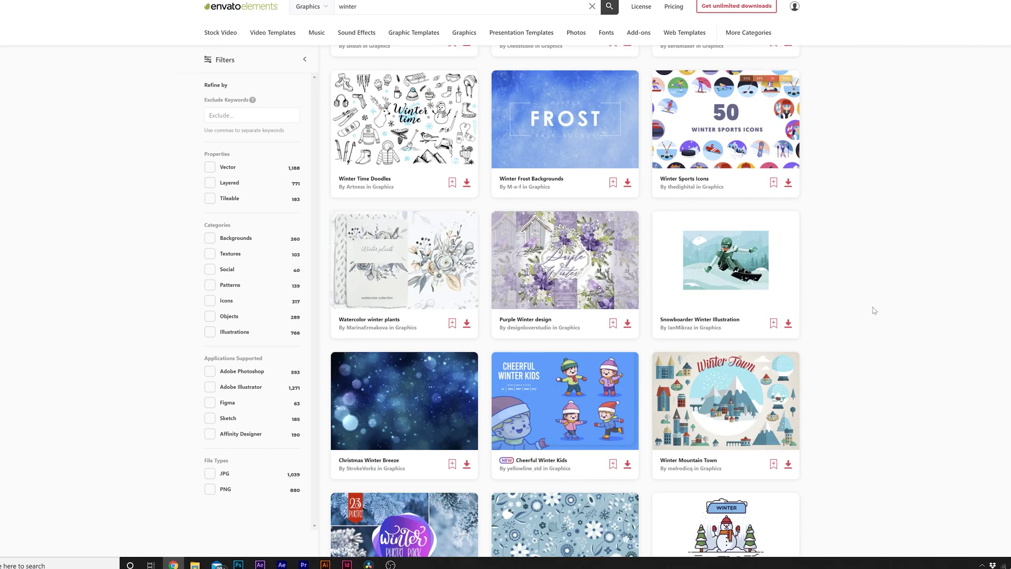
{"action": "scroll", "coordinate": [864, 303], "scroll_direction": "up", "scroll_amount": 5}
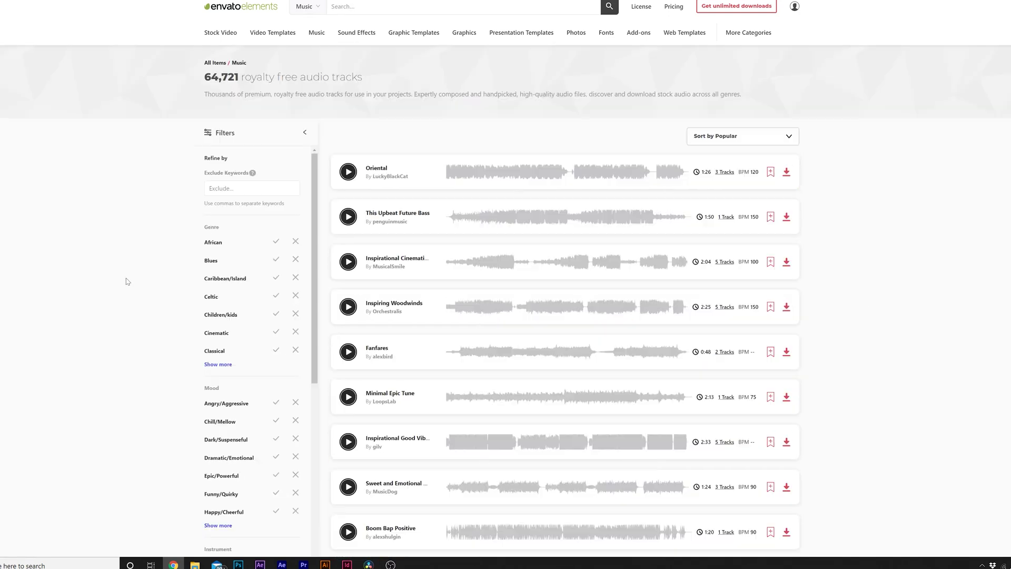
{"action": "left_click", "coordinate": [272, 32]}
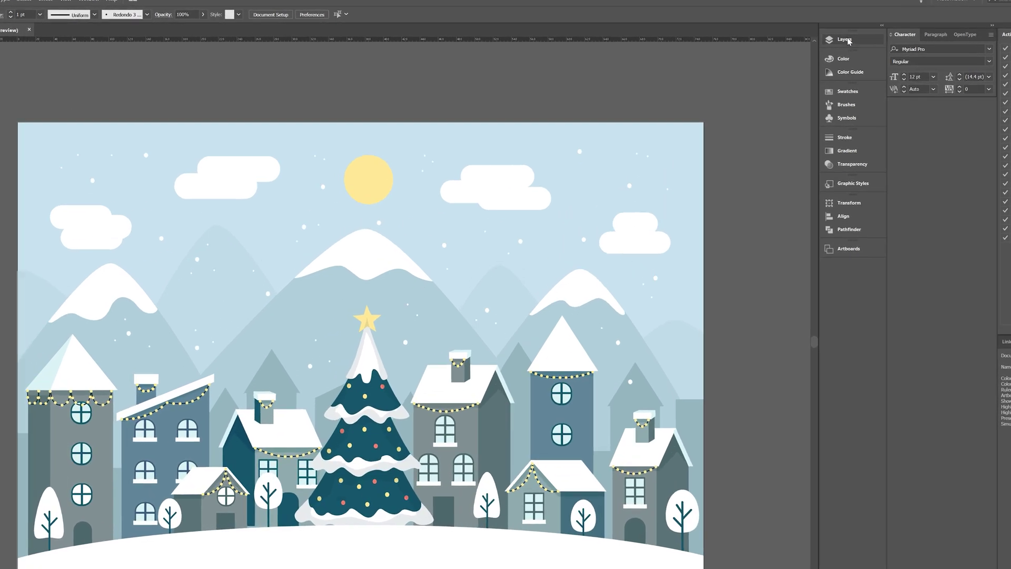
Examine what the OBJECTS and BACKGROUND layers contain by hiding and showing each of them
{"action": "left_click", "coordinate": [845, 40]}
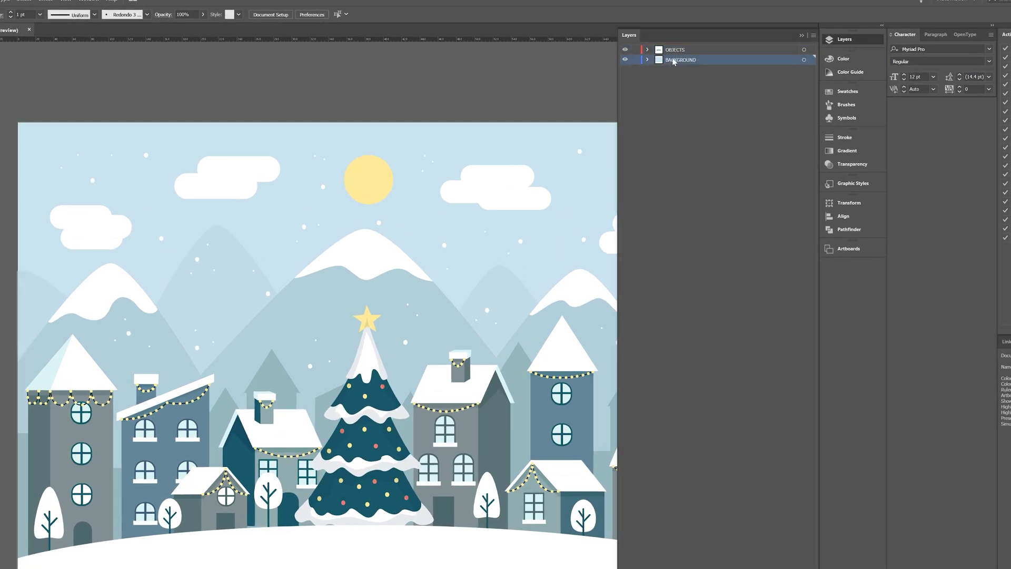
{"action": "left_click", "coordinate": [625, 50]}
{"action": "left_click", "coordinate": [625, 50]}
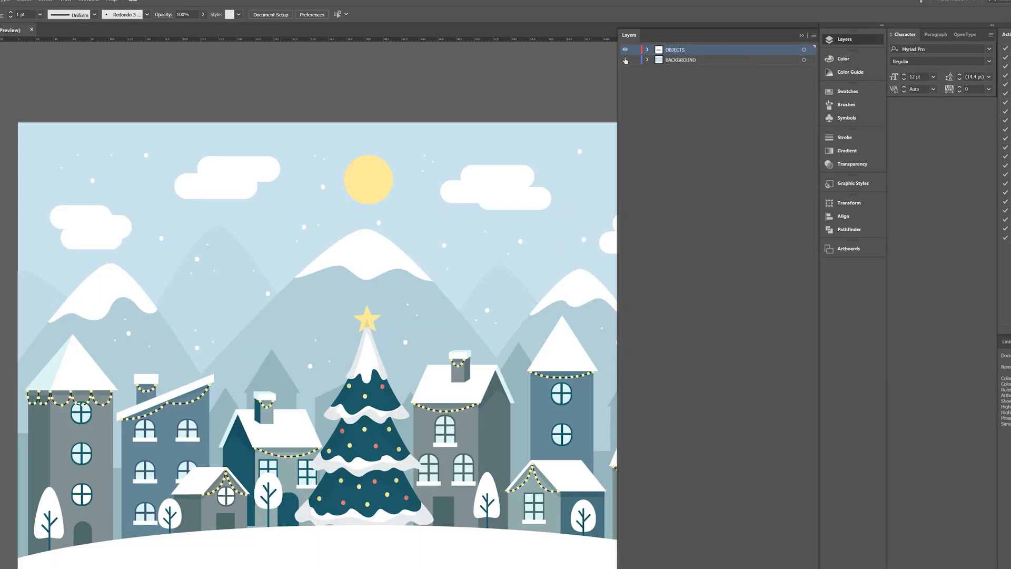
{"action": "left_click", "coordinate": [625, 60]}
{"action": "left_click", "coordinate": [625, 60]}
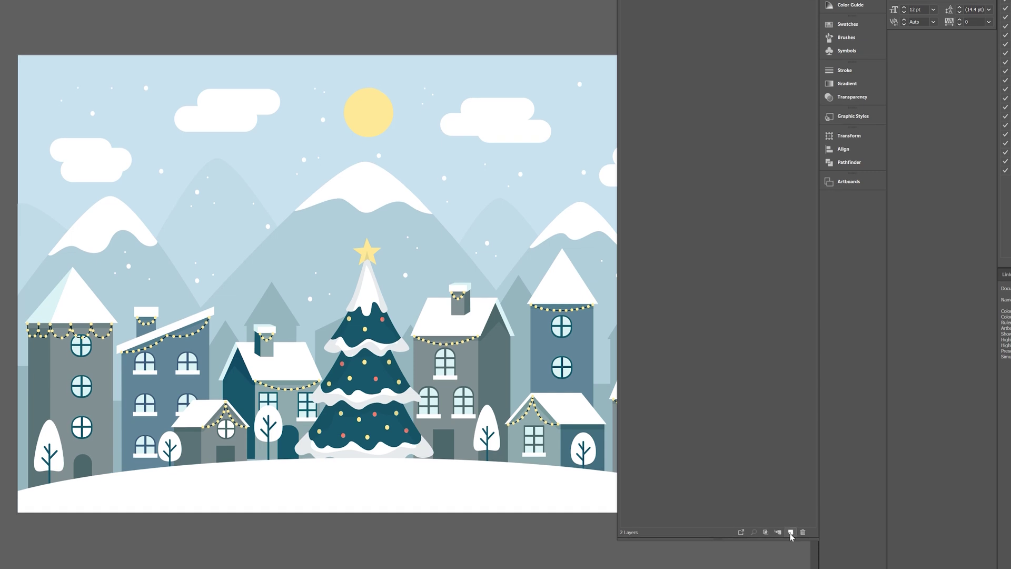
Add six new empty layers above the OBJECTS layer
{"action": "left_click", "coordinate": [791, 532]}
{"action": "left_click", "coordinate": [790, 532]}
{"action": "left_click", "coordinate": [790, 533]}
{"action": "left_click", "coordinate": [791, 532]}
{"action": "left_click", "coordinate": [790, 532]}
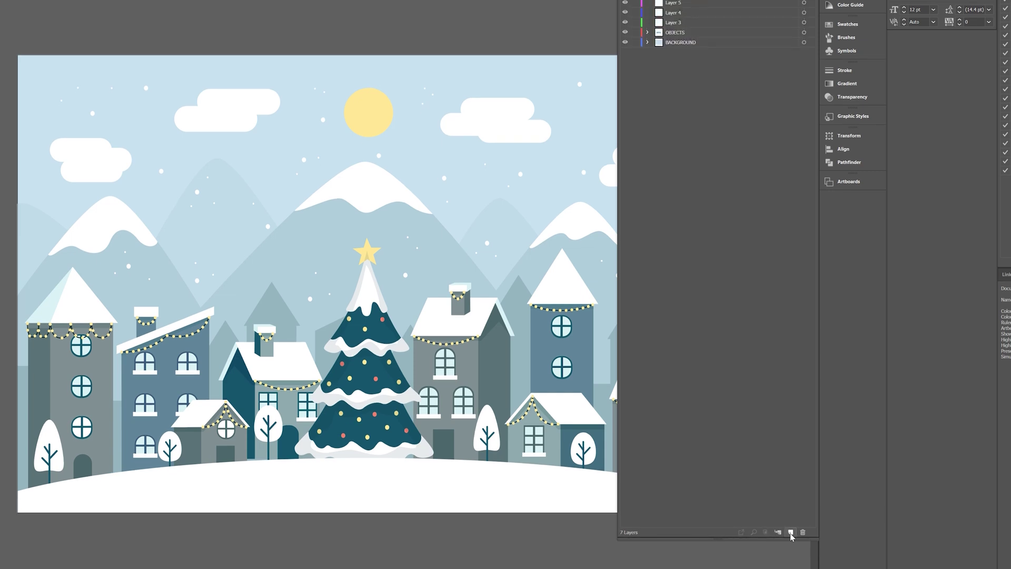
{"action": "left_click", "coordinate": [790, 532]}
Expand the nested groups inside the OBJECTS layer down to the sun ellipse and the group beside it
{"action": "left_click", "coordinate": [650, 43]}
{"action": "left_click", "coordinate": [648, 63]}
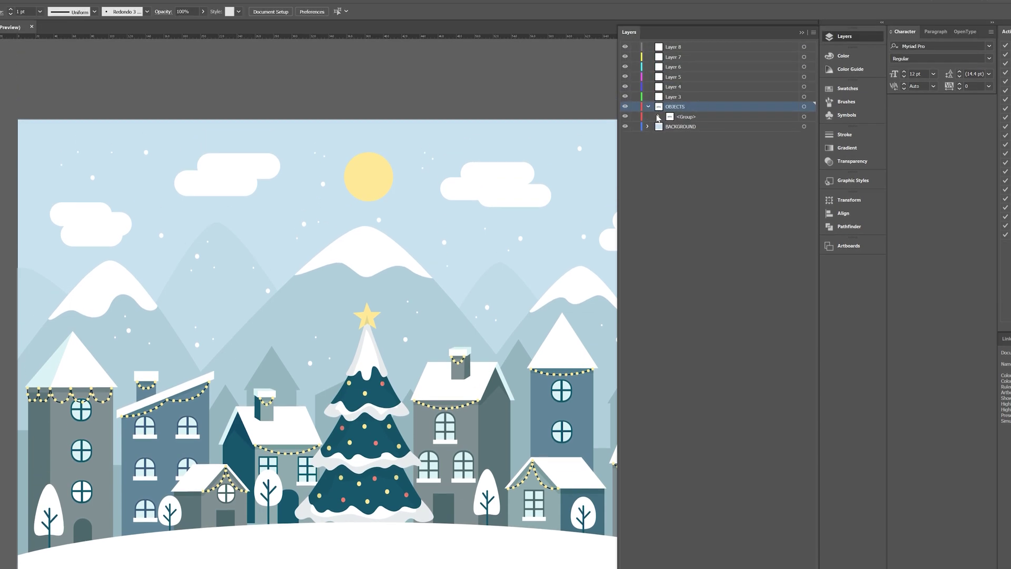
{"action": "left_click", "coordinate": [657, 116]}
{"action": "left_click", "coordinate": [689, 129]}
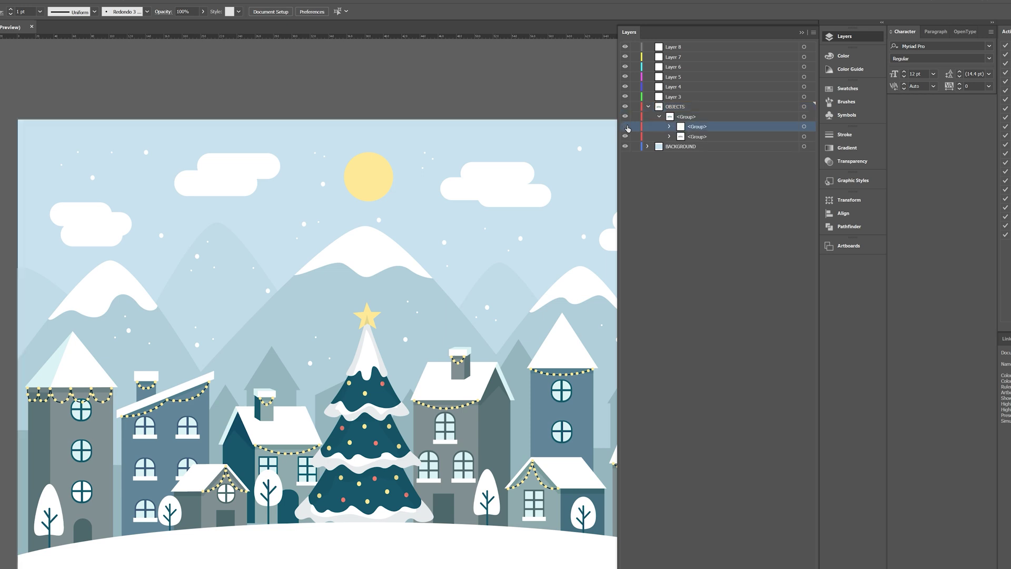
{"action": "left_click", "coordinate": [670, 127]}
{"action": "left_click", "coordinate": [701, 137]}
{"action": "left_click", "coordinate": [681, 137]}
{"action": "left_click", "coordinate": [716, 149]}
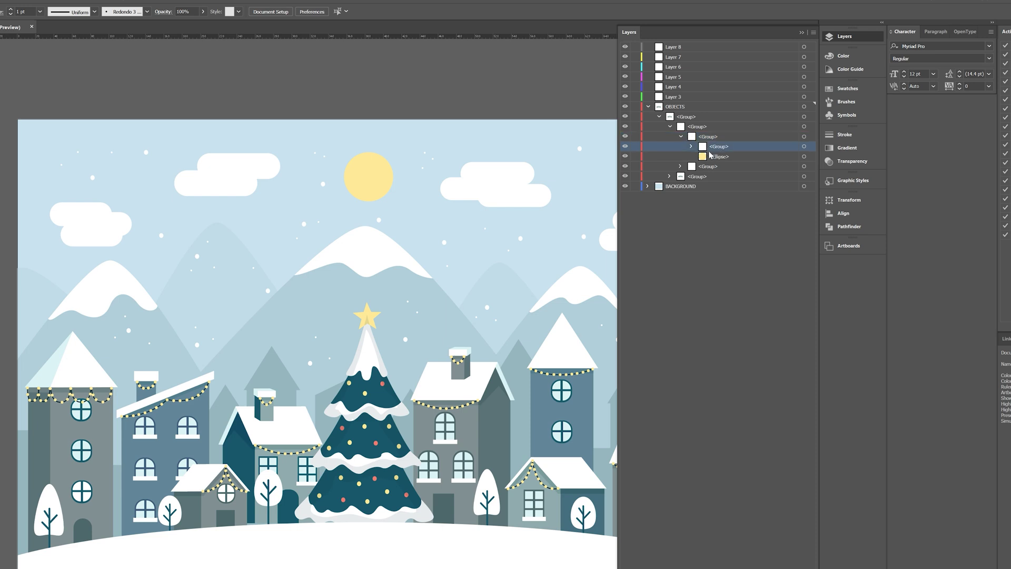
Identify the sun ellipse, transfer it into the empty Layer 3 above OBJECTS, and rename that layer SUN
{"action": "left_click", "coordinate": [624, 147]}
{"action": "left_click", "coordinate": [625, 148]}
{"action": "left_click", "coordinate": [626, 148]}
{"action": "left_click", "coordinate": [625, 148]}
{"action": "left_click", "coordinate": [625, 156]}
{"action": "left_click", "coordinate": [626, 156]}
{"action": "left_click_drag", "start_coordinate": [733, 157], "coordinate": [683, 96]}
{"action": "left_click", "coordinate": [625, 97]}
{"action": "left_click", "coordinate": [625, 97]}
{"action": "left_click", "coordinate": [625, 97]}
{"action": "left_click", "coordinate": [625, 97]}
{"action": "double_click", "coordinate": [686, 96]}
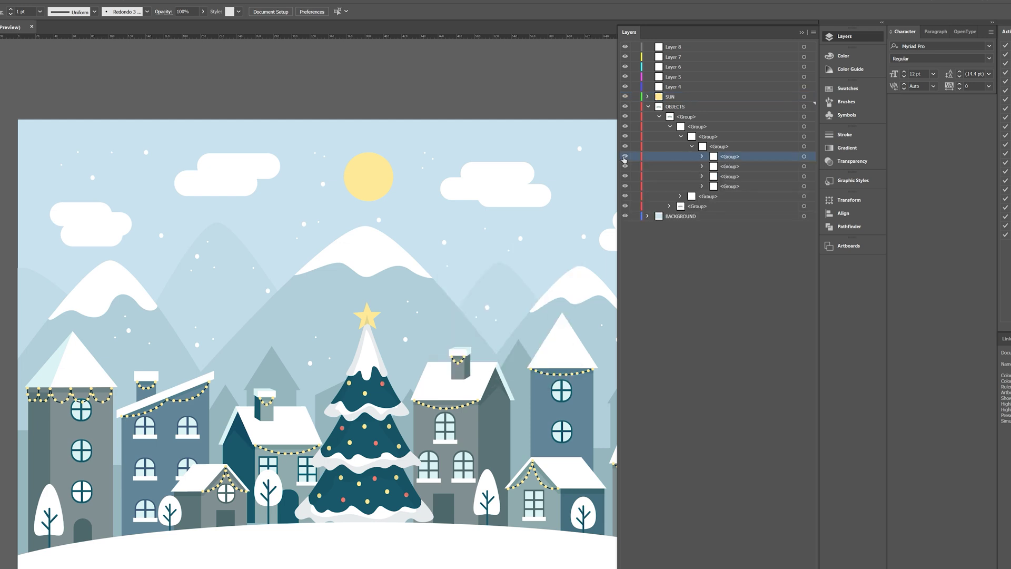
Identify the cloud groups inside OBJECTS and transfer each cloud into its own empty layer above SUN
{"action": "left_click", "coordinate": [624, 157]}
{"action": "left_click", "coordinate": [624, 157]}
{"action": "left_click", "coordinate": [625, 166]}
{"action": "left_click", "coordinate": [625, 167]}
{"action": "left_click_drag", "start_coordinate": [723, 158], "coordinate": [666, 88]}
{"action": "left_click", "coordinate": [732, 160]}
{"action": "left_click_drag", "start_coordinate": [733, 160], "coordinate": [673, 78]}
{"action": "left_click_drag", "start_coordinate": [729, 159], "coordinate": [682, 87]}
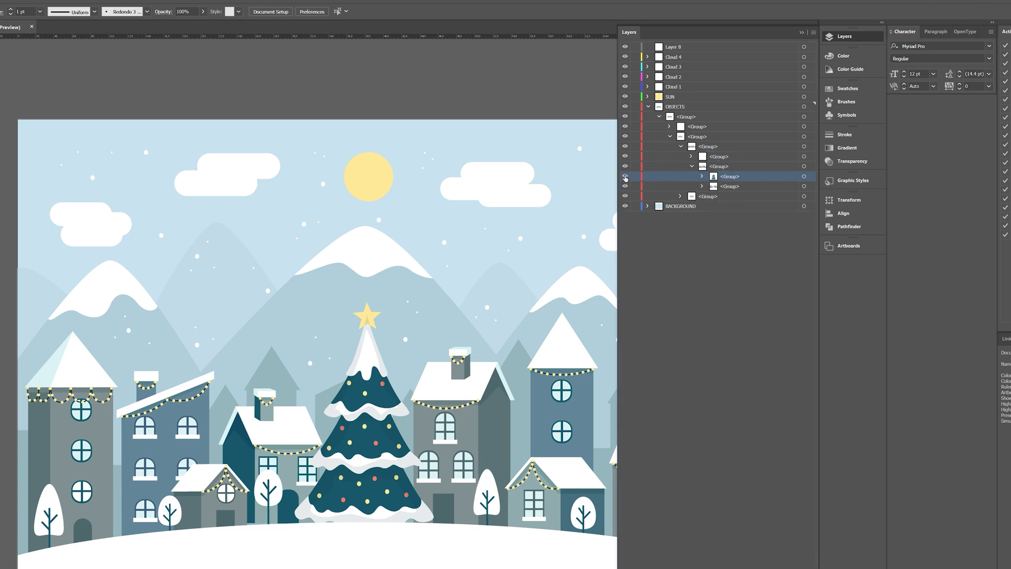
Identify the Christmas tree group inside OBJECTS and transfer it into the empty Layer 8
{"action": "left_click", "coordinate": [626, 176]}
{"action": "left_click", "coordinate": [626, 176]}
{"action": "left_click", "coordinate": [626, 176]}
{"action": "left_click", "coordinate": [626, 176]}
{"action": "left_click", "coordinate": [675, 48]}
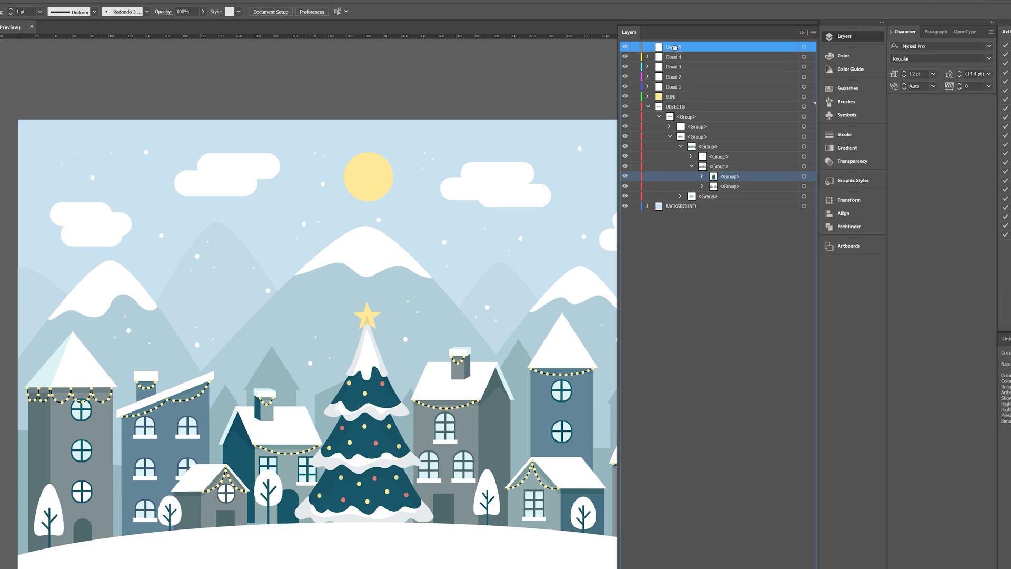
{"action": "left_click_drag", "start_coordinate": [675, 48], "coordinate": [673, 48]}
Check the leftover upper group inside OBJECTS and delete it
{"action": "left_click", "coordinate": [669, 127]}
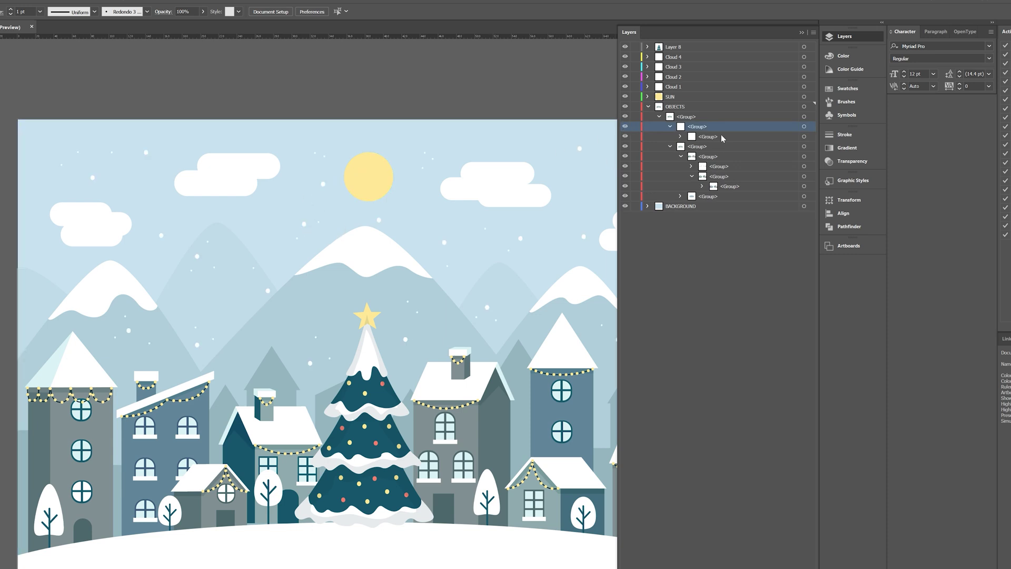
{"action": "left_click", "coordinate": [624, 127]}
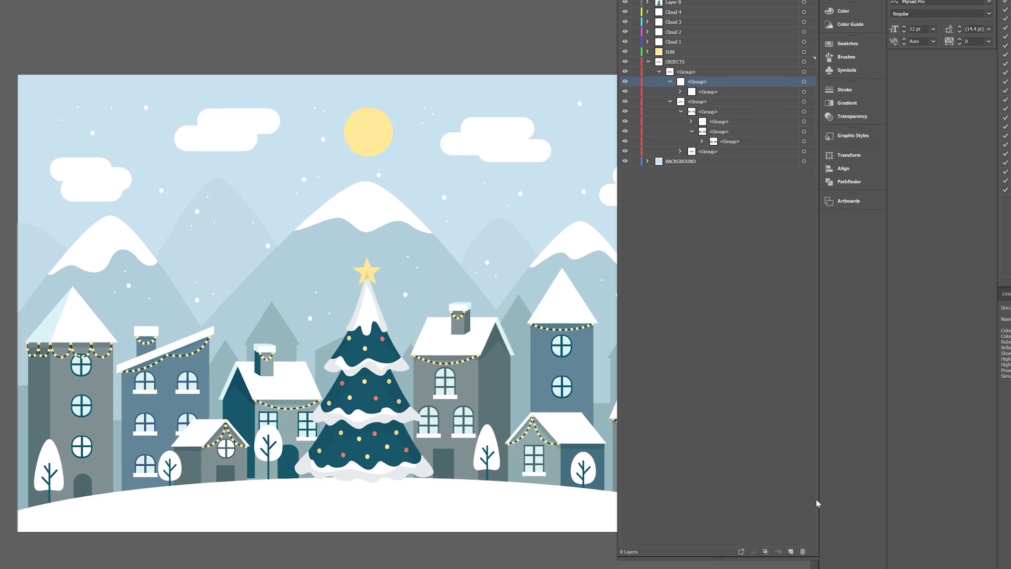
{"action": "left_click", "coordinate": [802, 555]}
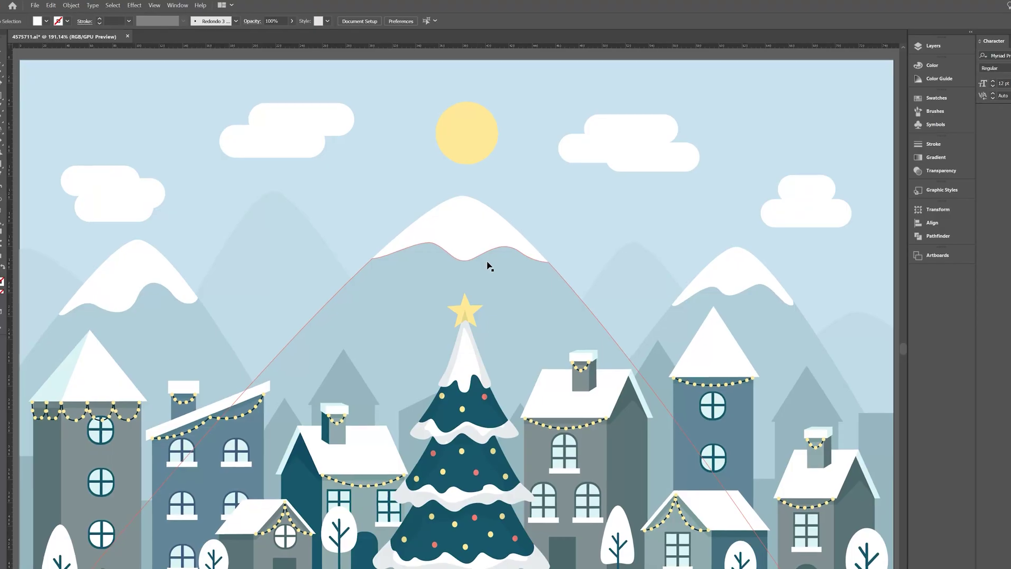
Resize the artboard to 1920 px wide and 1080 px high
{"action": "scroll", "coordinate": [476, 325], "scroll_direction": "down", "scroll_amount": 3}
{"action": "scroll", "coordinate": [474, 308], "scroll_direction": "up", "scroll_amount": 1}
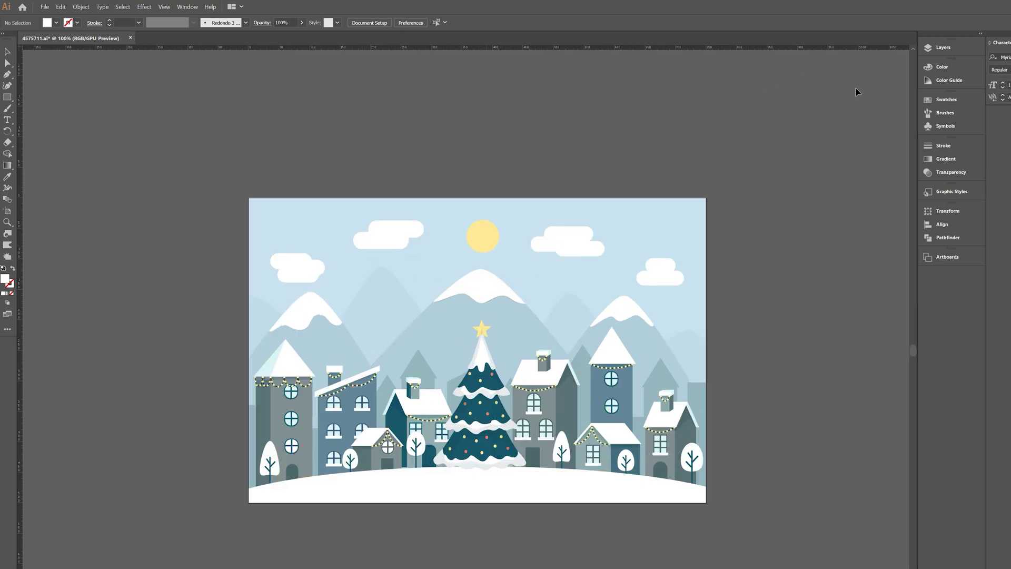
{"action": "left_click", "coordinate": [186, 6]}
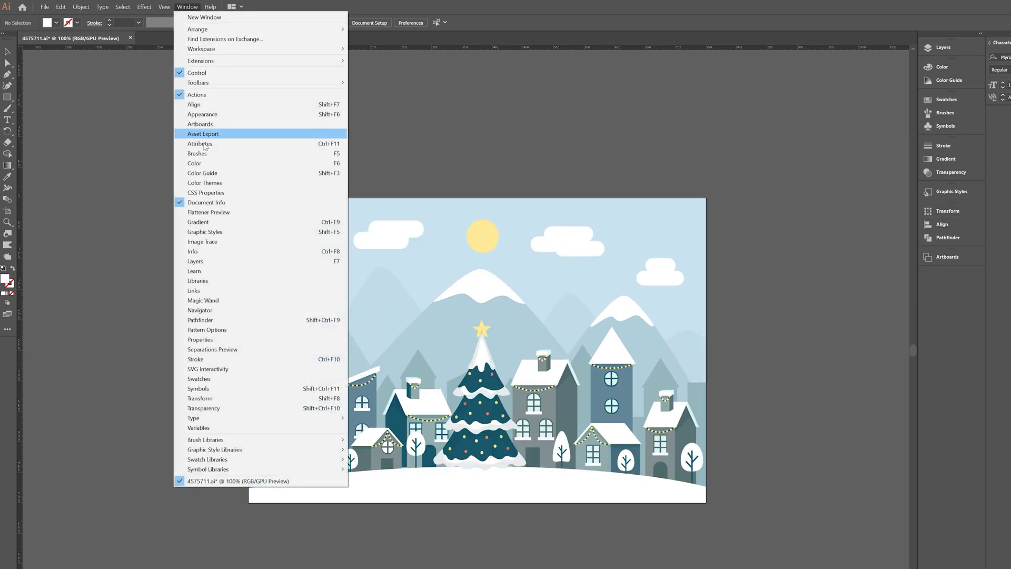
{"action": "left_click", "coordinate": [199, 124]}
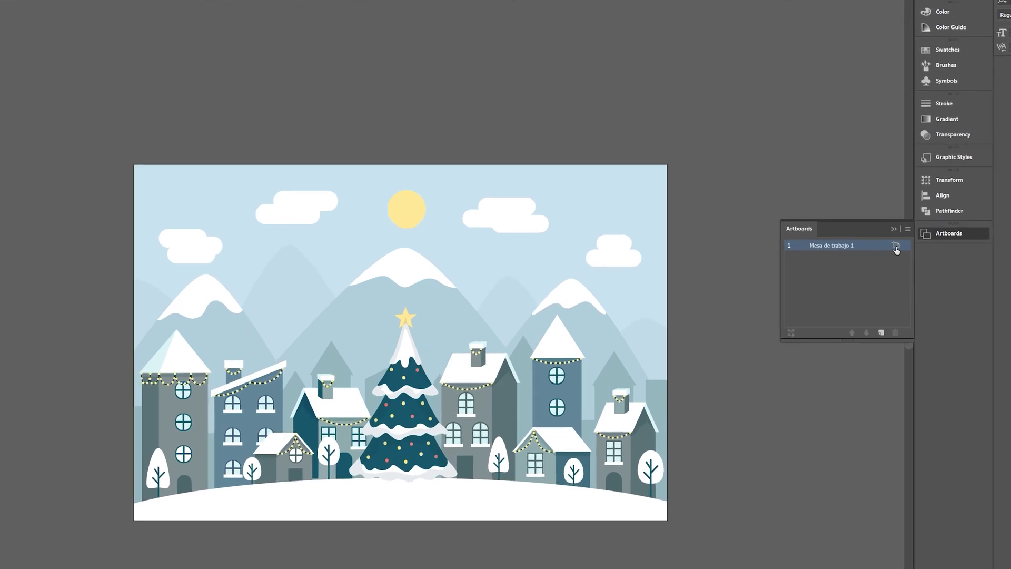
{"action": "left_click", "coordinate": [896, 246]}
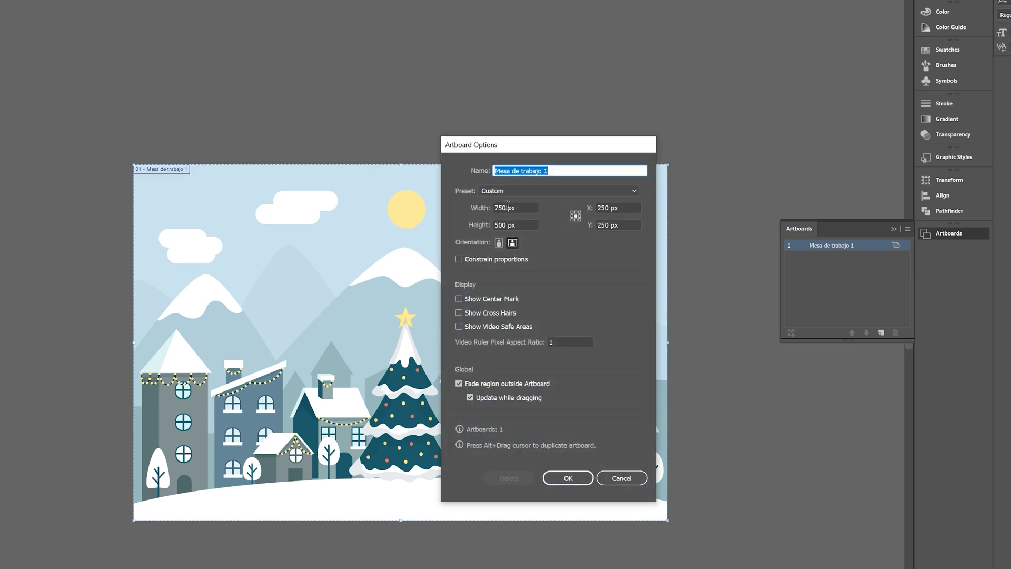
{"action": "double_click", "coordinate": [508, 205]}
{"action": "type", "text": "1920"}
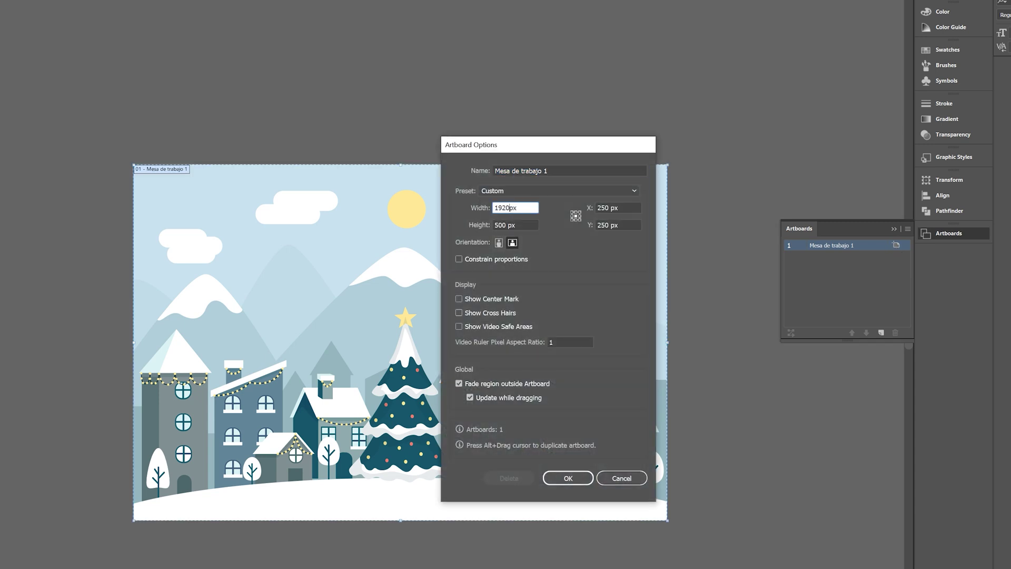
{"action": "key", "text": "Tab"}
{"action": "type", "text": "1"}
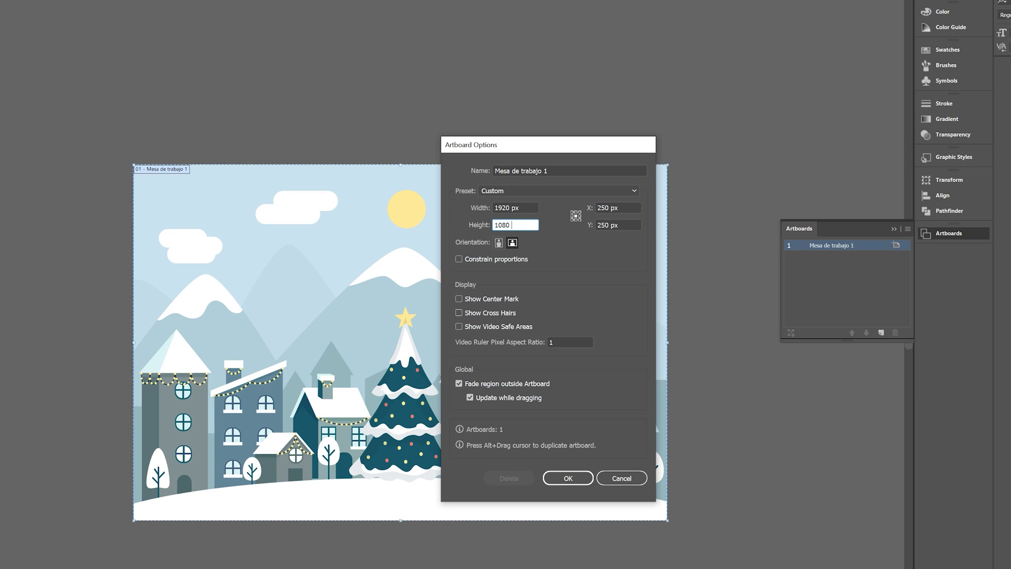
{"action": "left_click", "coordinate": [568, 478]}
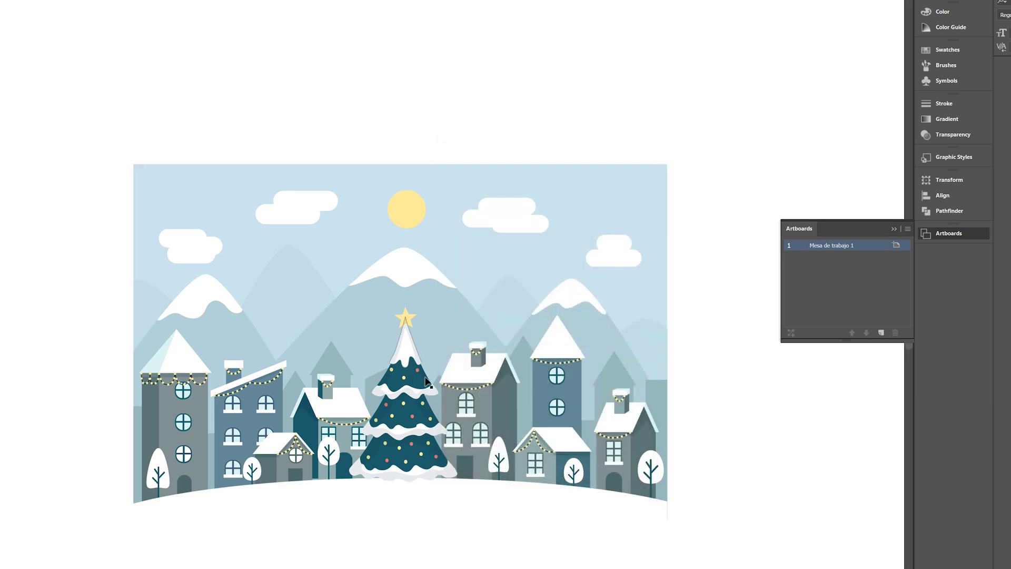
Select the whole winter illustration and scale it up to about 1947 × 1298 px so it covers the artboard
{"action": "scroll", "coordinate": [445, 367], "scroll_direction": "down", "scroll_amount": 4}
{"action": "left_click_drag", "start_coordinate": [370, 416], "coordinate": [628, 298]}
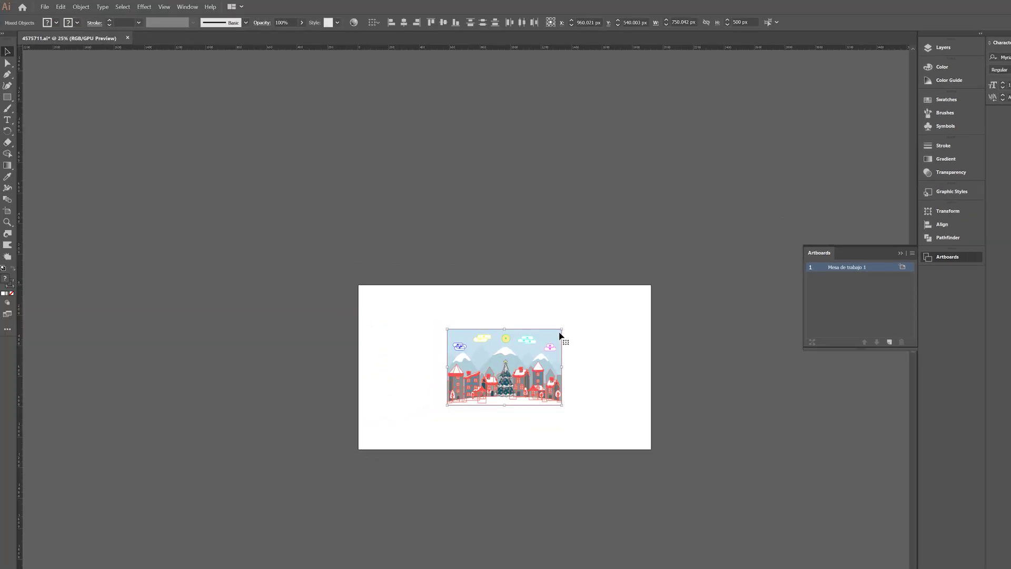
{"action": "left_click_drag", "start_coordinate": [562, 330], "coordinate": [676, 270]}
{"action": "left_click", "coordinate": [492, 469]}
{"action": "scroll", "coordinate": [463, 451], "scroll_direction": "up", "scroll_amount": 1}
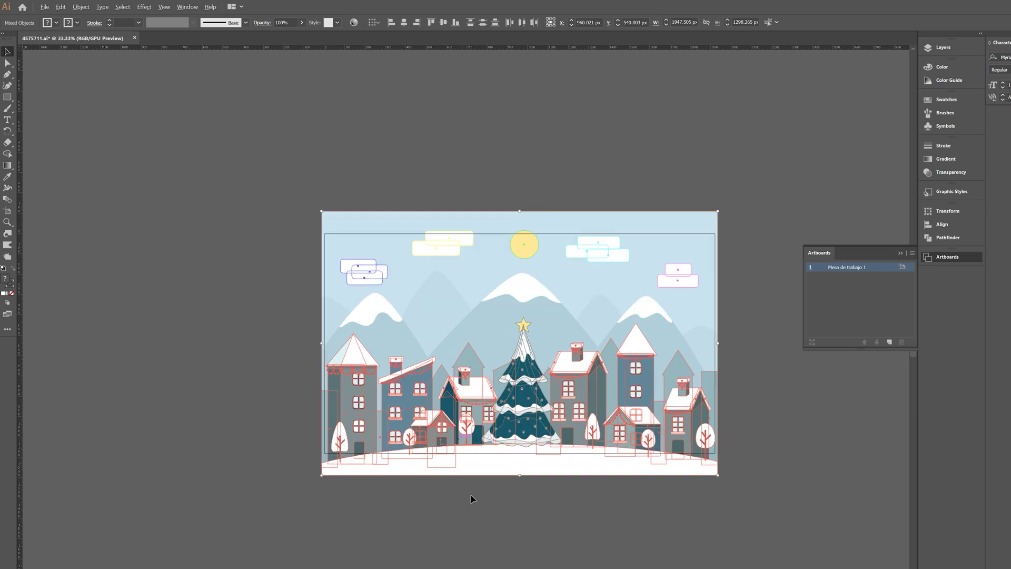
Move the sun and the clouds slightly lower so they sit inside the artboard
{"action": "left_click", "coordinate": [523, 244]}
{"action": "left_click_drag", "start_coordinate": [523, 244], "coordinate": [524, 257]}
{"action": "left_click_drag", "start_coordinate": [444, 246], "coordinate": [445, 258]}
{"action": "left_click", "coordinate": [584, 258]}
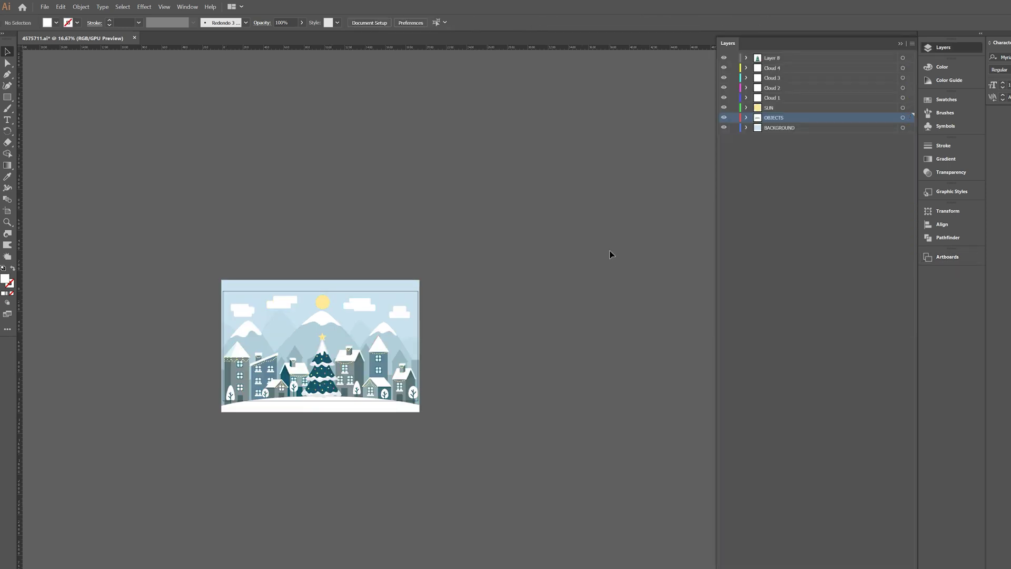
Create a new layer directly above OBJECTS and name it Duplicate\
{"action": "left_click", "coordinate": [934, 47]}
{"action": "left_click", "coordinate": [939, 48]}
{"action": "key", "text": "ctrl+l"}
{"action": "double_click", "coordinate": [766, 118]}
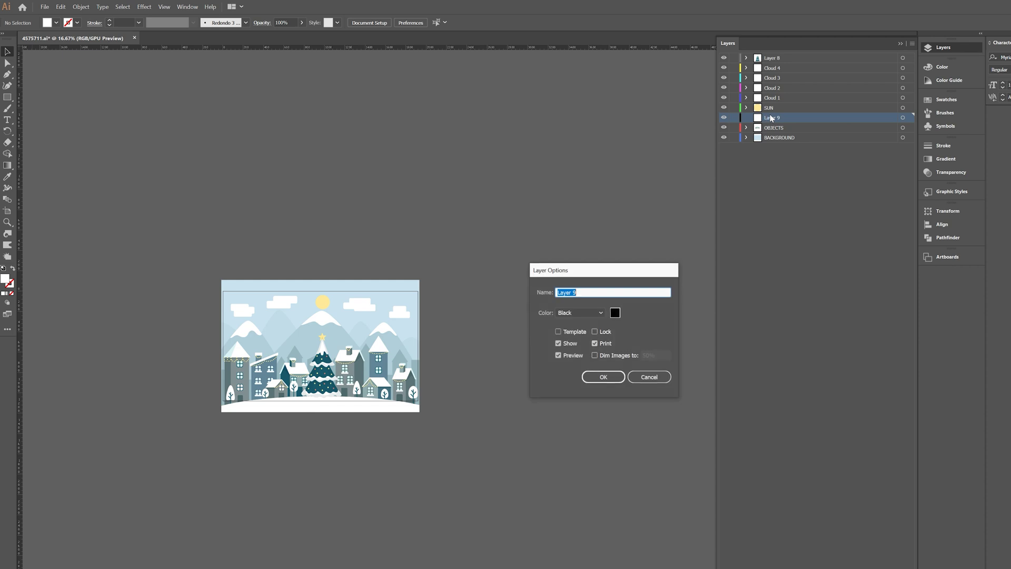
{"action": "type", "text": "Duplicate"}
{"action": "key", "text": "Return"}
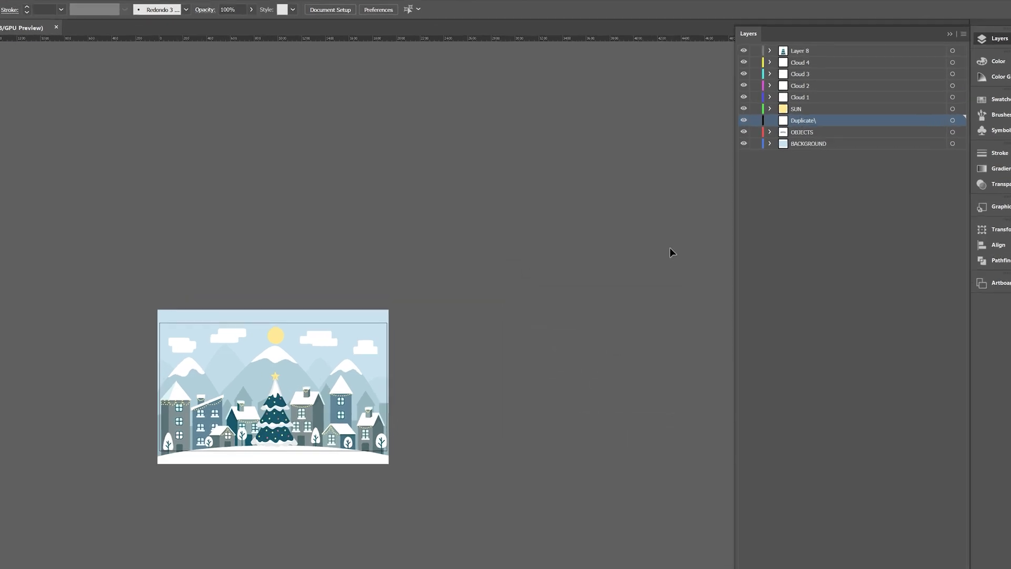
Copy all the artwork and paste it in place onto the Duplicate\ layer
{"action": "left_click_drag", "start_coordinate": [144, 526], "coordinate": [406, 282]}
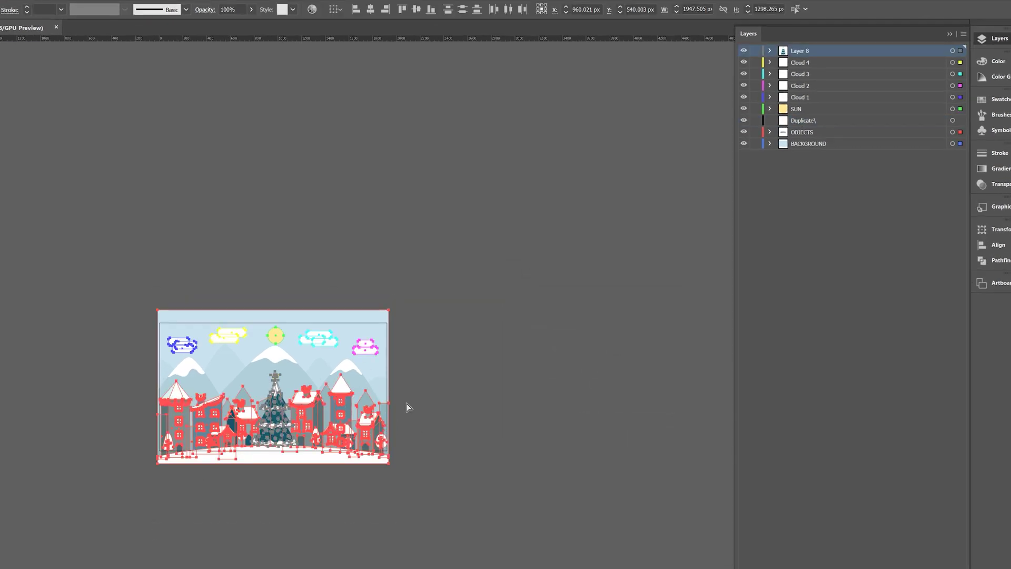
{"action": "left_click", "coordinate": [803, 121]}
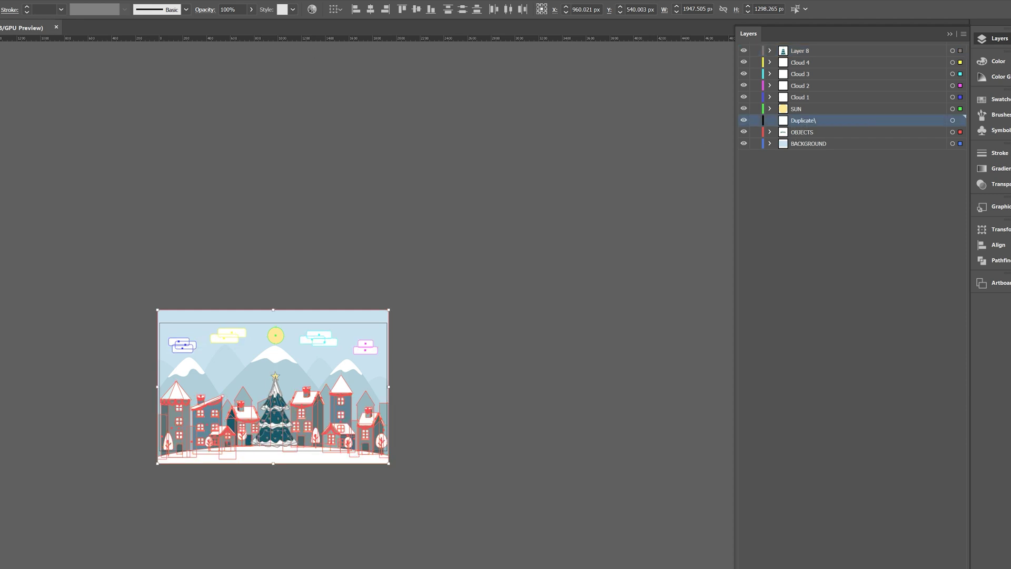
{"action": "left_click", "coordinate": [52, 4]}
{"action": "left_click", "coordinate": [94, 87]}
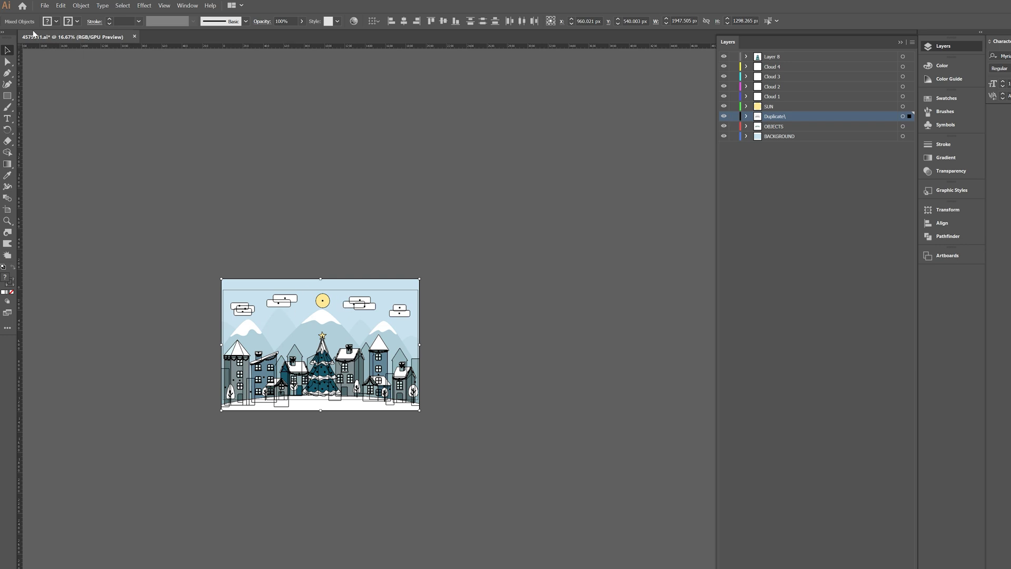
Reflect the pasted artwork on the Duplicate\ layer across the vertical axis
{"action": "left_click", "coordinate": [80, 6]}
{"action": "mouse_move", "coordinate": [106, 16]}
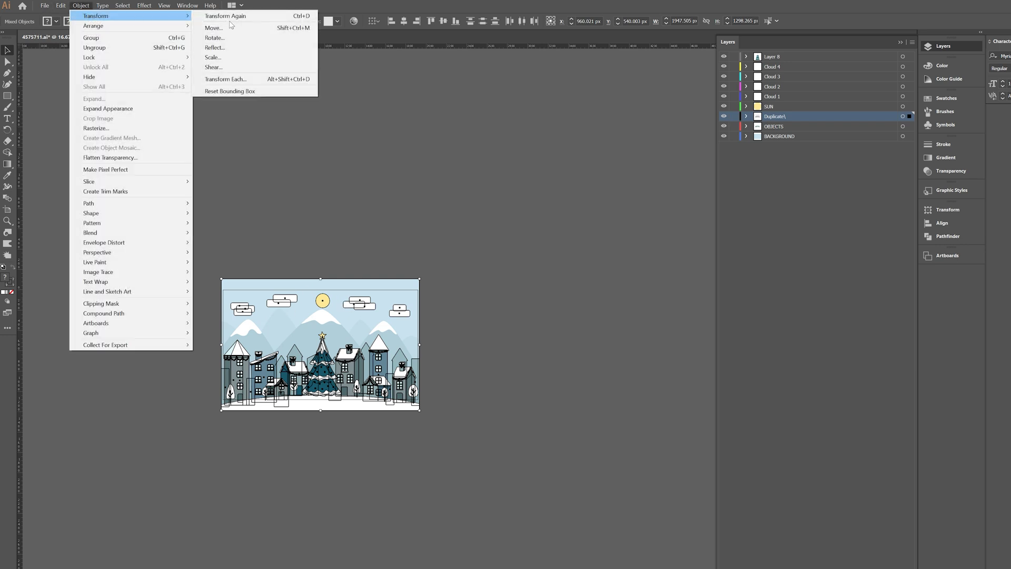
{"action": "left_click", "coordinate": [215, 48]}
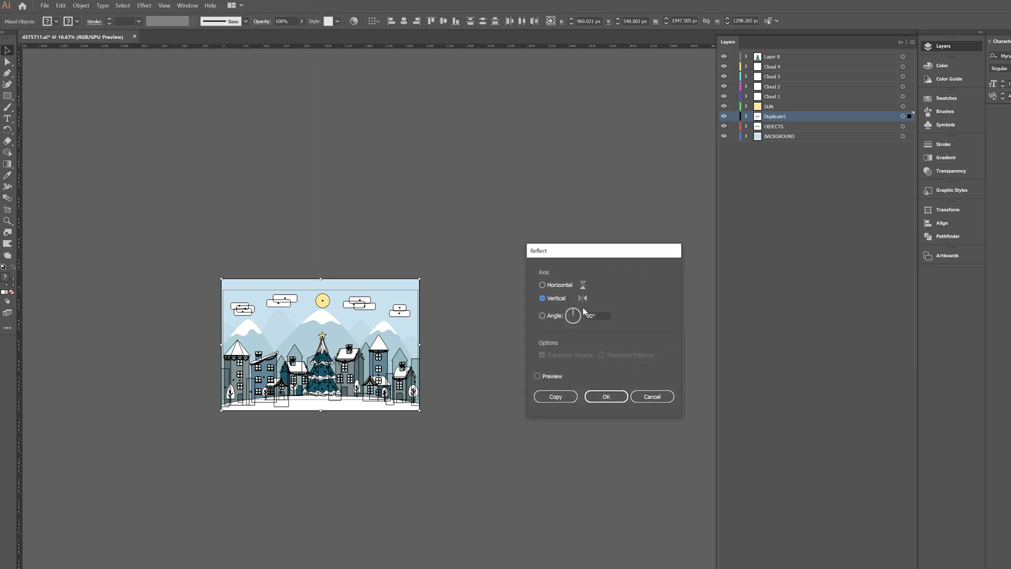
{"action": "left_click", "coordinate": [605, 396]}
Place the mirrored copy directly beside the left edge of the original illustration so the two scenes join
{"action": "left_click_drag", "start_coordinate": [246, 335], "coordinate": [391, 353]}
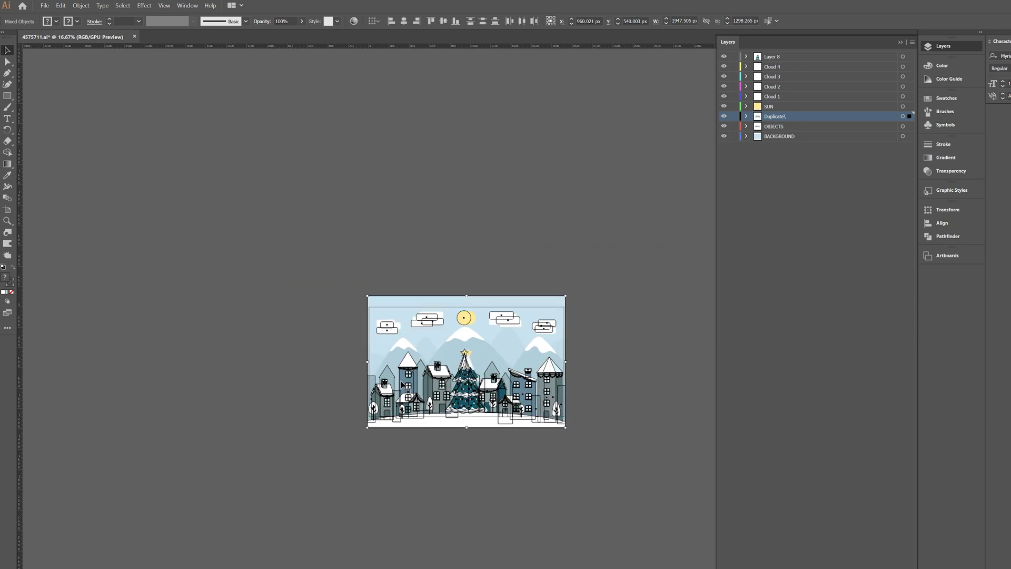
{"action": "left_click_drag", "start_coordinate": [548, 379], "coordinate": [350, 375]}
{"action": "scroll", "coordinate": [311, 375], "scroll_direction": "up", "scroll_amount": 2}
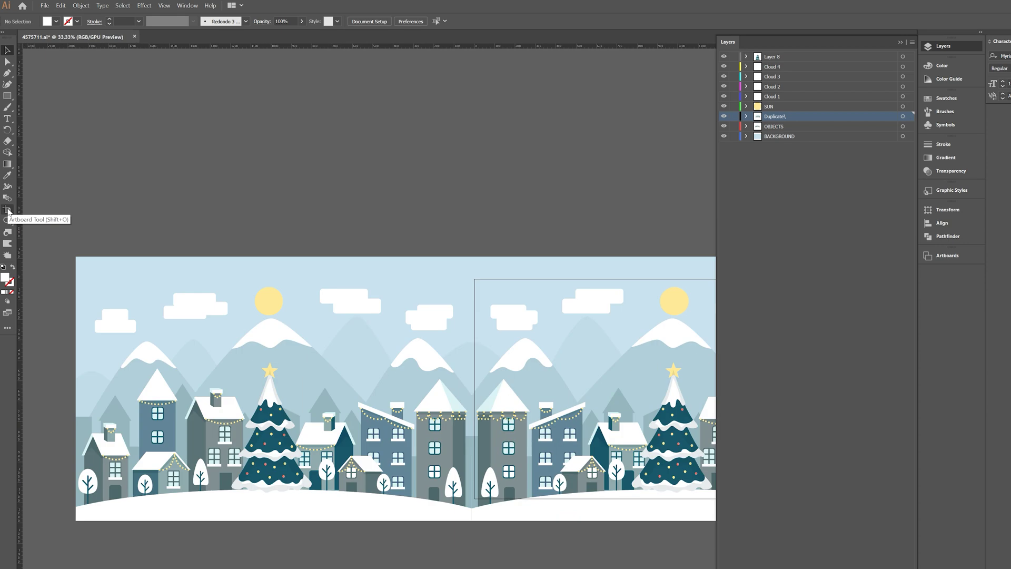
Extend the artboard leftward across the mirrored copy to about 3868.53 × 1080 px
{"action": "left_click", "coordinate": [7, 210]}
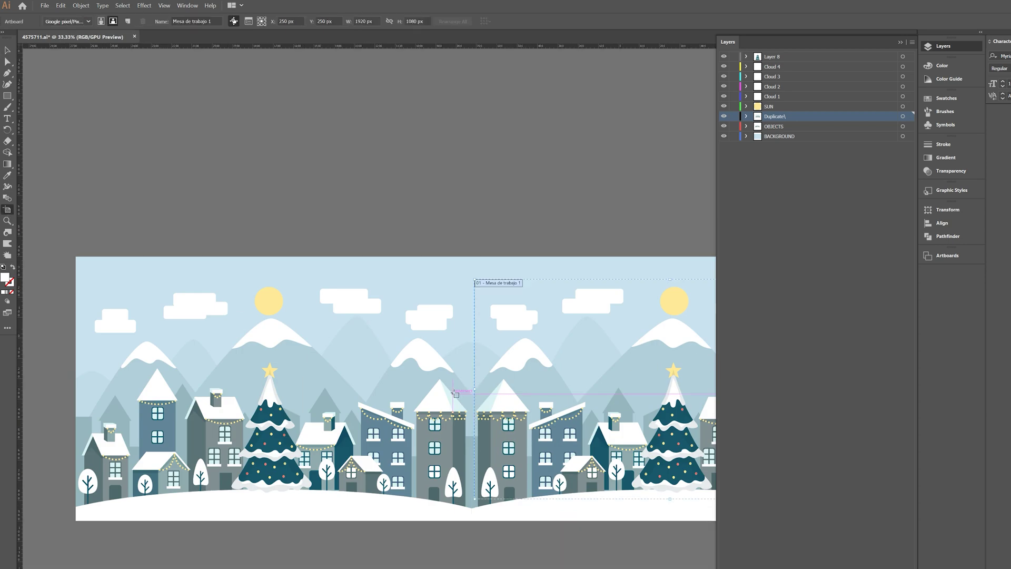
{"action": "left_click_drag", "start_coordinate": [475, 390], "coordinate": [78, 397]}
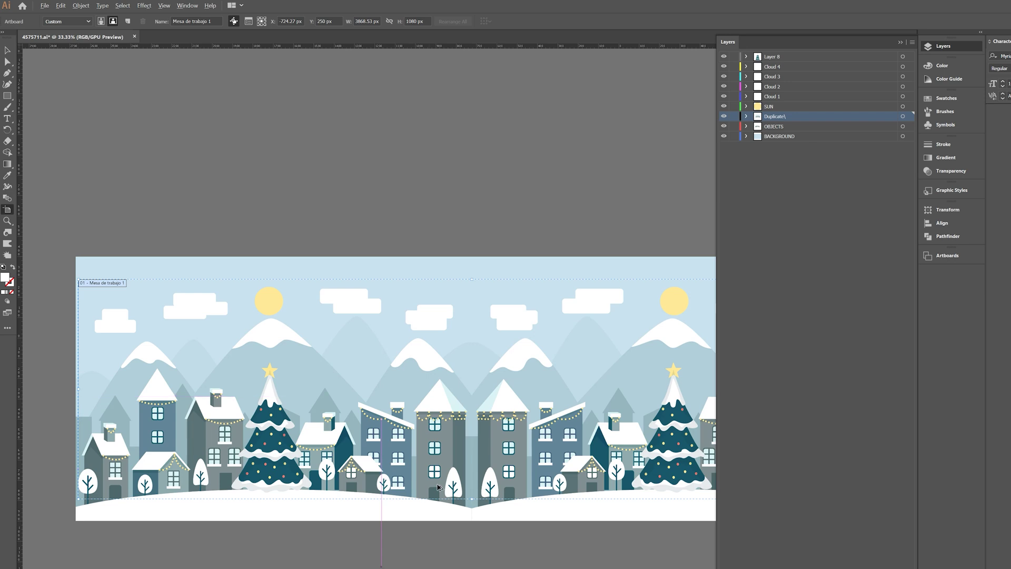
{"action": "key", "text": "ctrl+minus"}
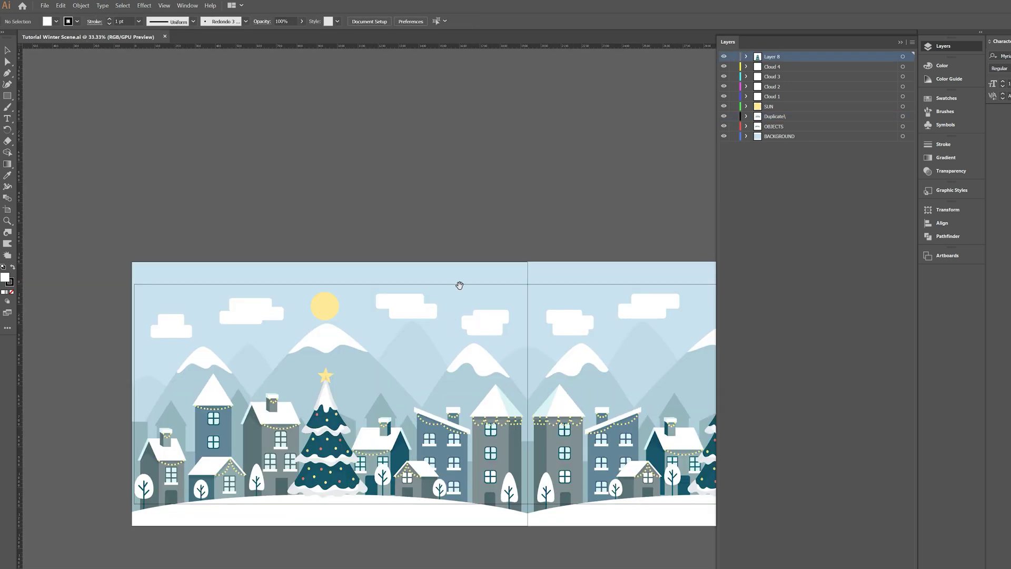
Delete the Christmas tree and the sun from the mirrored half and save the document
{"action": "left_click", "coordinate": [325, 419]}
{"action": "left_click", "coordinate": [326, 422]}
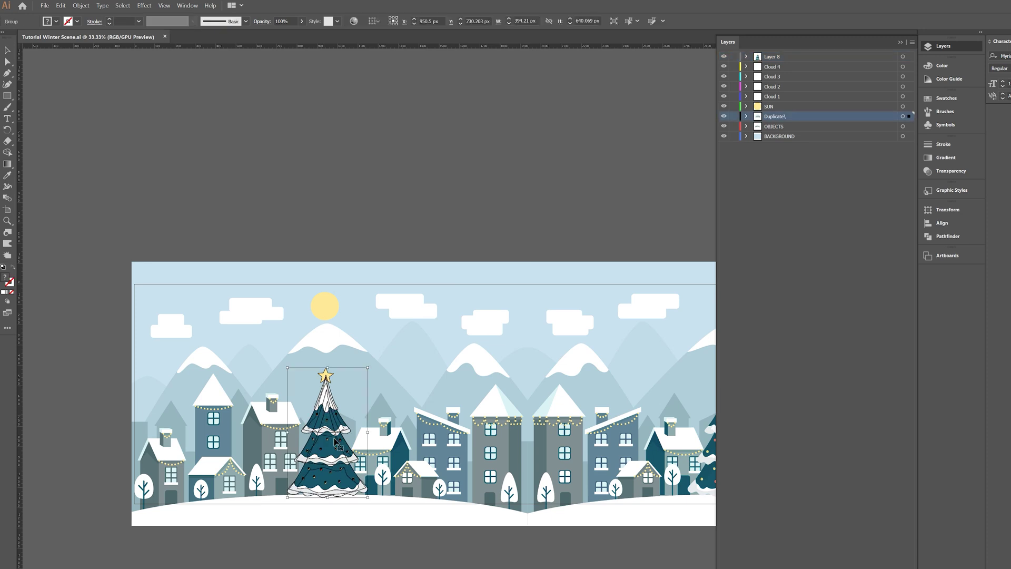
{"action": "key", "text": "Delete"}
{"action": "left_click", "coordinate": [324, 303]}
{"action": "key", "text": "Delete"}
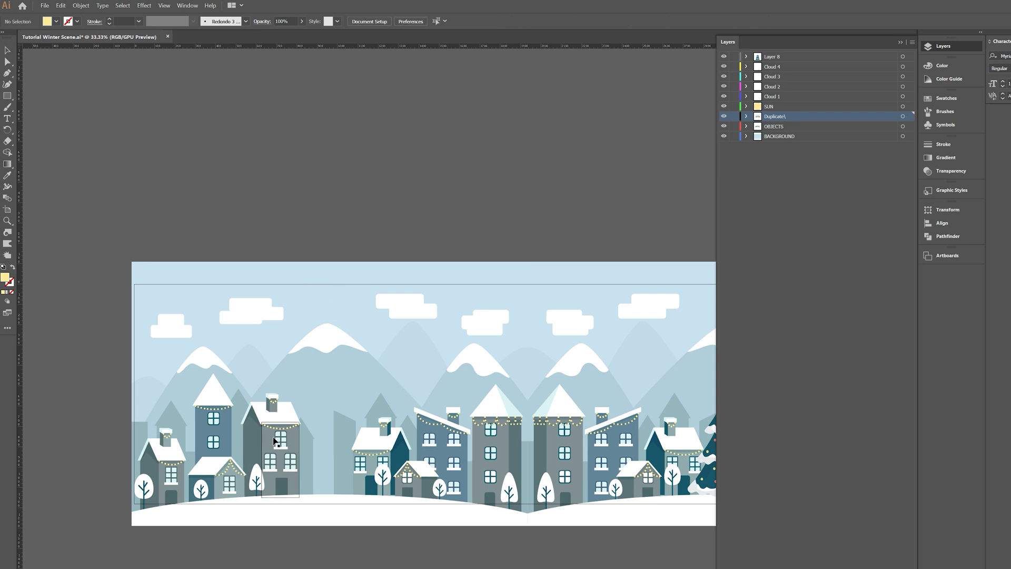
{"action": "scroll", "coordinate": [399, 445], "scroll_direction": "down", "scroll_amount": 1}
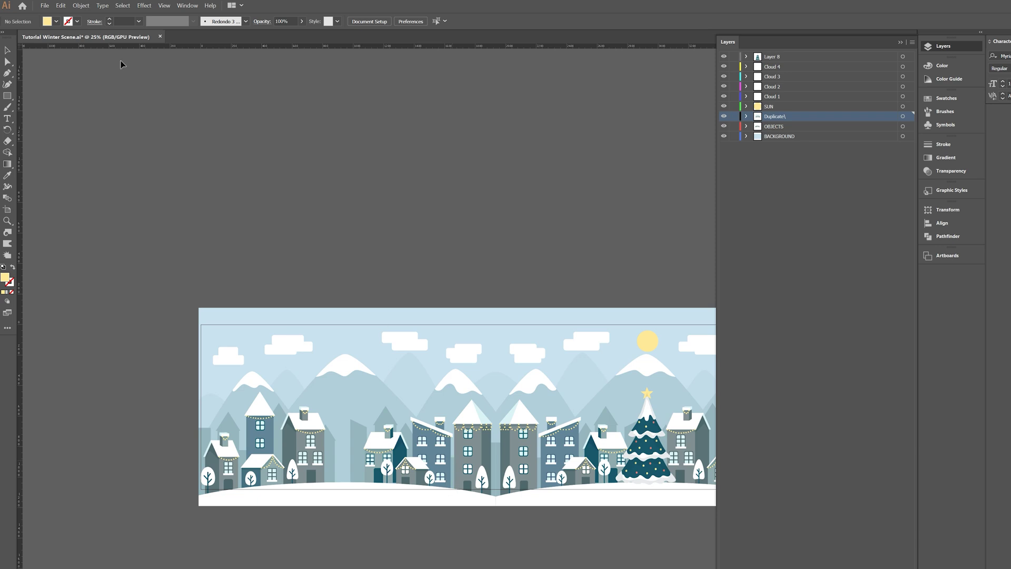
{"action": "left_click", "coordinate": [44, 6]}
{"action": "left_click", "coordinate": [74, 86]}
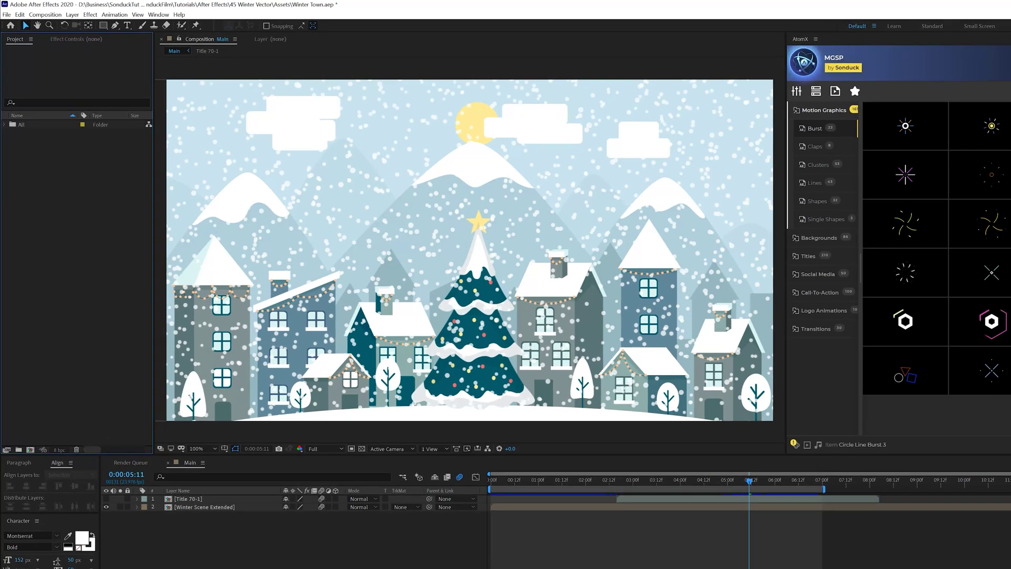
Switch to After Effects and import Tutorial Winter Scene.ai as a composition with footage dimensions set to Document Size
{"action": "key", "text": "alt+Tab"}
{"action": "left_click_drag", "start_coordinate": [443, 274], "coordinate": [59, 202]}
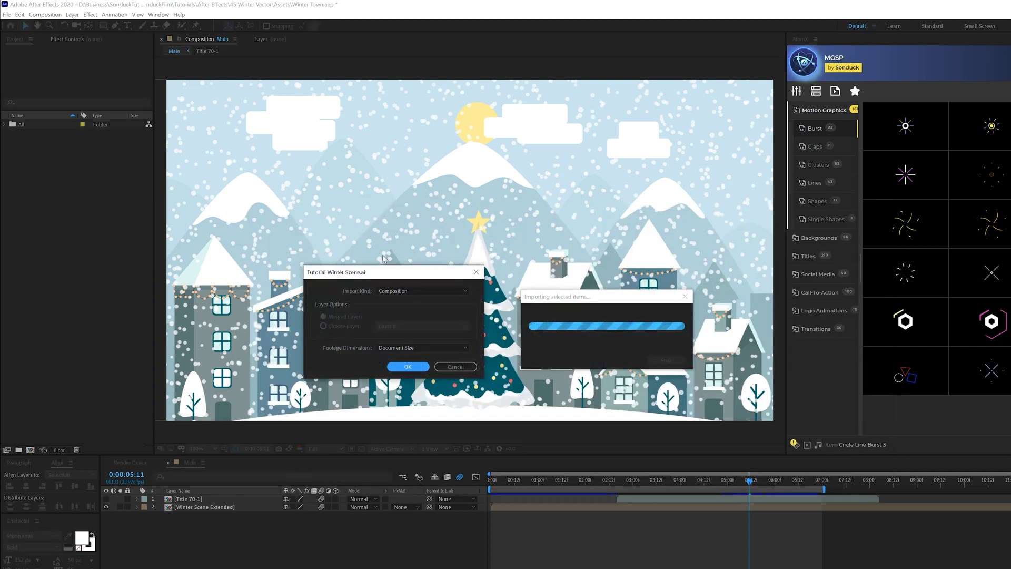
{"action": "left_click", "coordinate": [403, 292]}
{"action": "left_click", "coordinate": [400, 315]}
{"action": "left_click", "coordinate": [409, 367]}
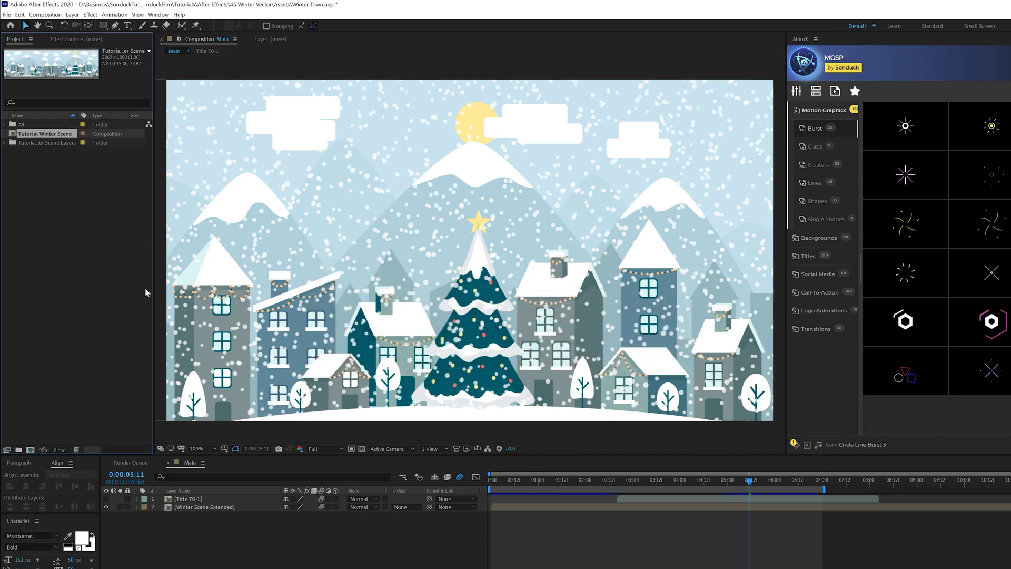
Create a 1920 × 1080 composition named TUT and add the Tutorial Winter Scene composition to it
{"action": "left_click", "coordinate": [30, 450]}
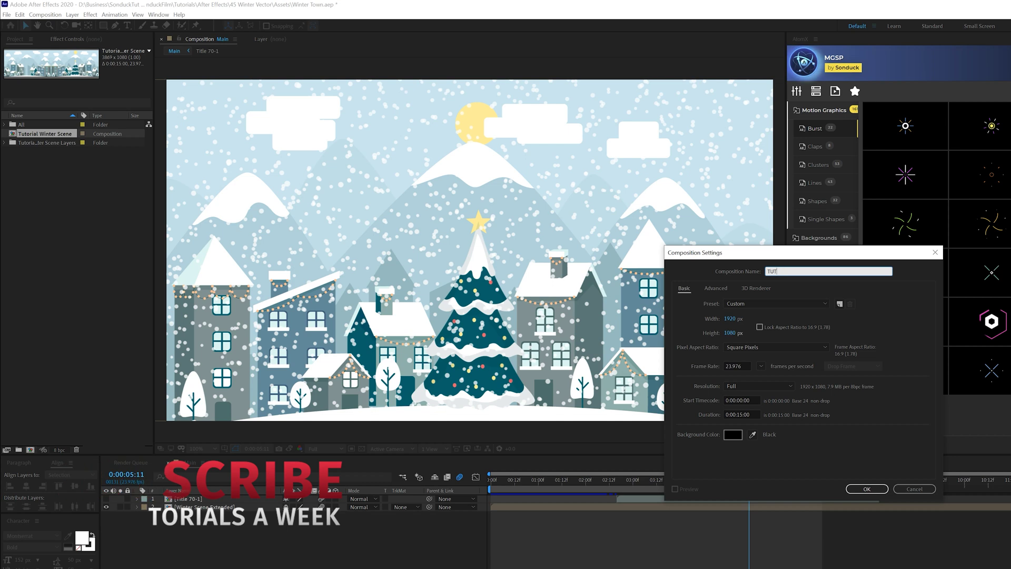
{"action": "type", "text": "TUT"}
{"action": "key", "text": "Return"}
{"action": "left_click_drag", "start_coordinate": [44, 143], "coordinate": [295, 529]}
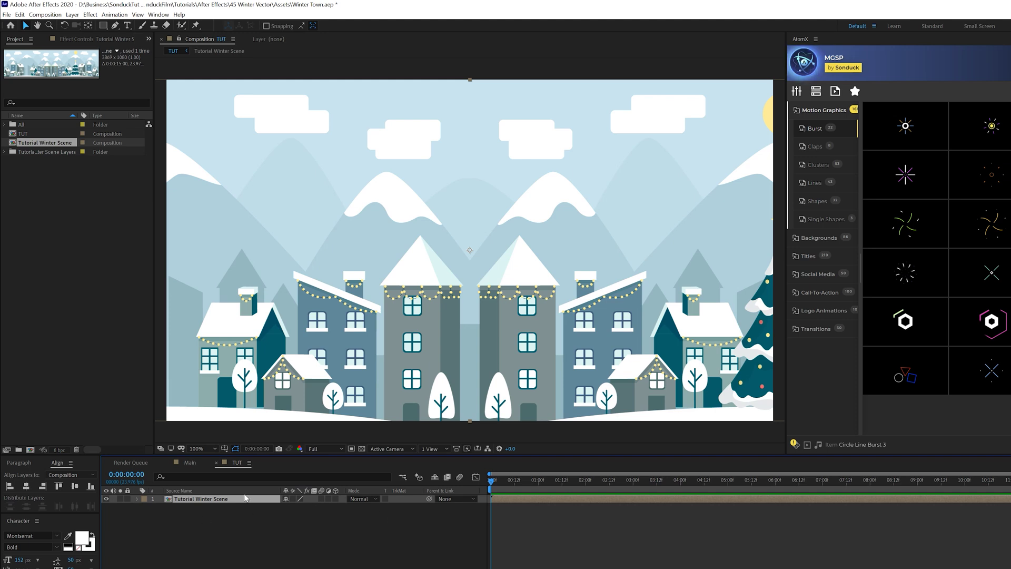
Set the Tutorial Winter Scene layer's position to -10, 540 and keyframe it at about 1.5 seconds
{"action": "key", "text": "p"}
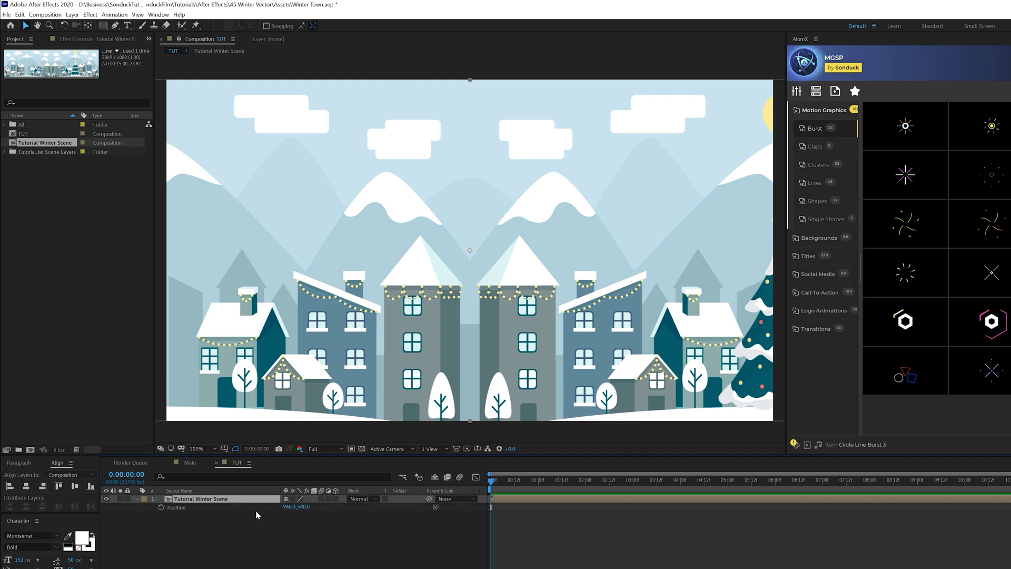
{"action": "left_click_drag", "start_coordinate": [284, 506], "coordinate": [217, 496]}
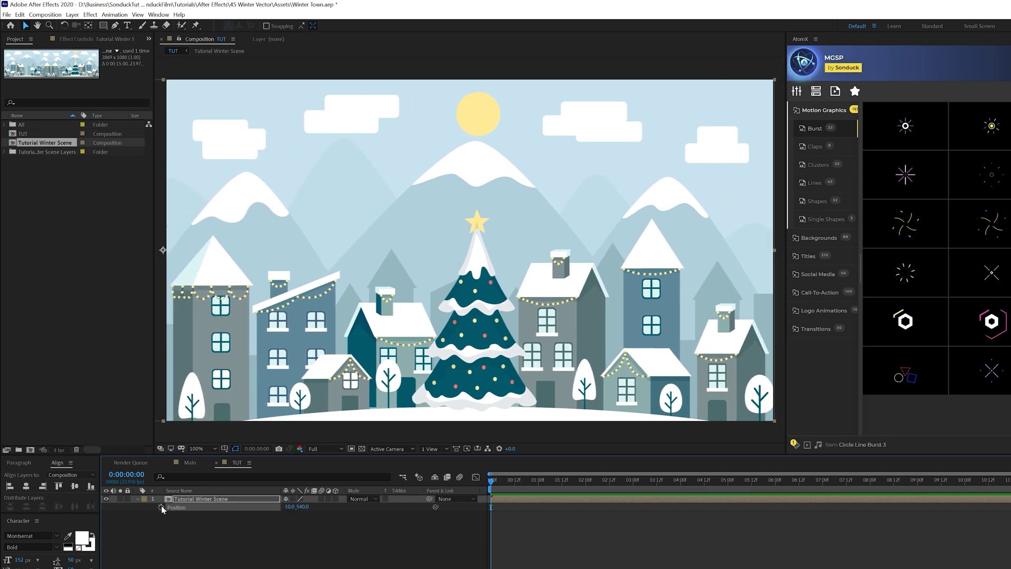
{"action": "left_click_drag", "start_coordinate": [492, 507], "coordinate": [565, 508]}
{"action": "left_click", "coordinate": [519, 514]}
Keyframe the layer's position at 1932, 540 on the first frame and preview the pan
{"action": "left_click_drag", "start_coordinate": [290, 507], "coordinate": [899, 501]}
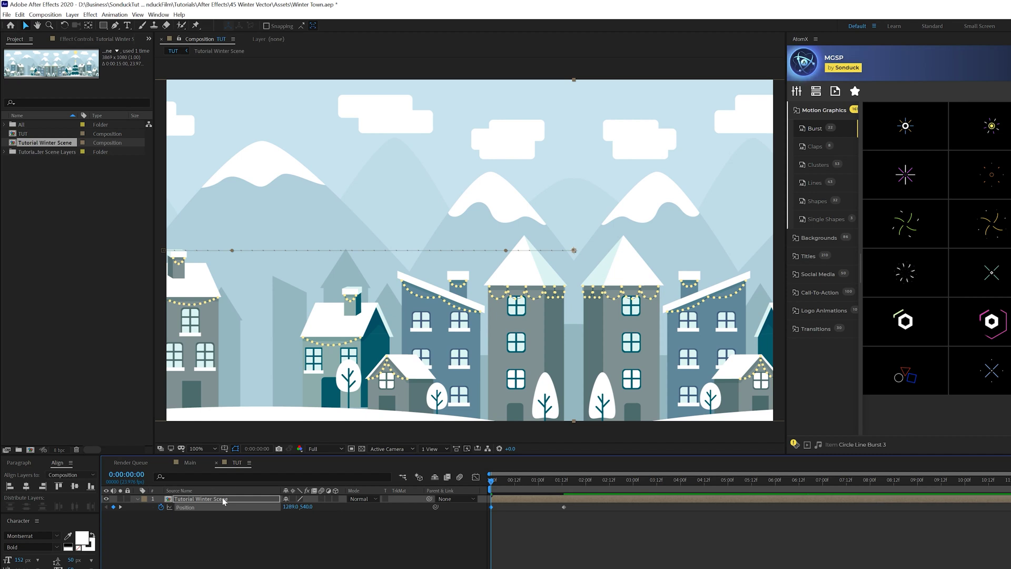
{"action": "left_click_drag", "start_coordinate": [286, 507], "coordinate": [330, 507]}
{"action": "left_click_drag", "start_coordinate": [591, 507], "coordinate": [588, 507]}
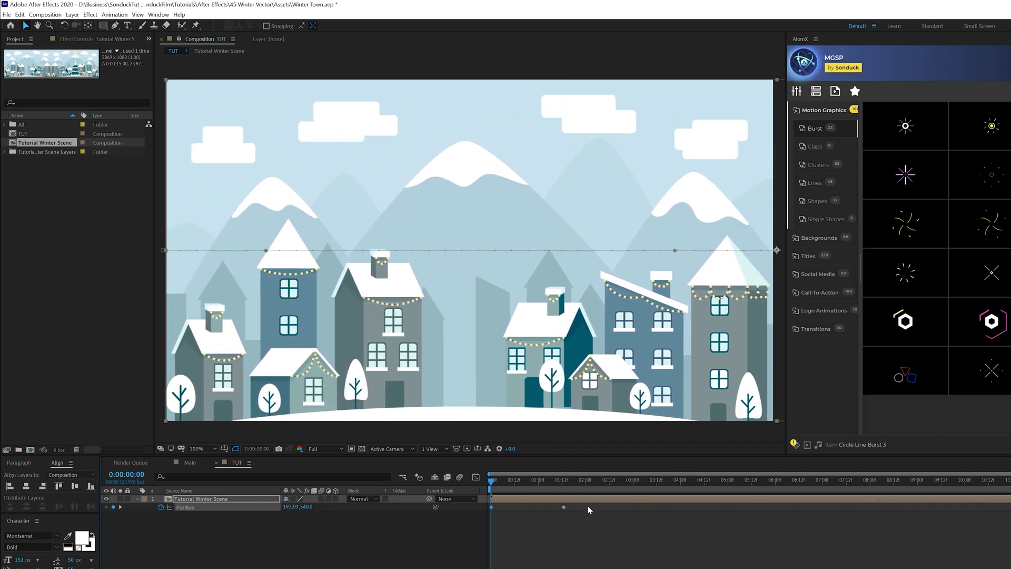
{"action": "left_click", "coordinate": [419, 548]}
{"action": "left_click_drag", "start_coordinate": [492, 484], "coordinate": [458, 478]}
{"action": "key", "text": "space"}
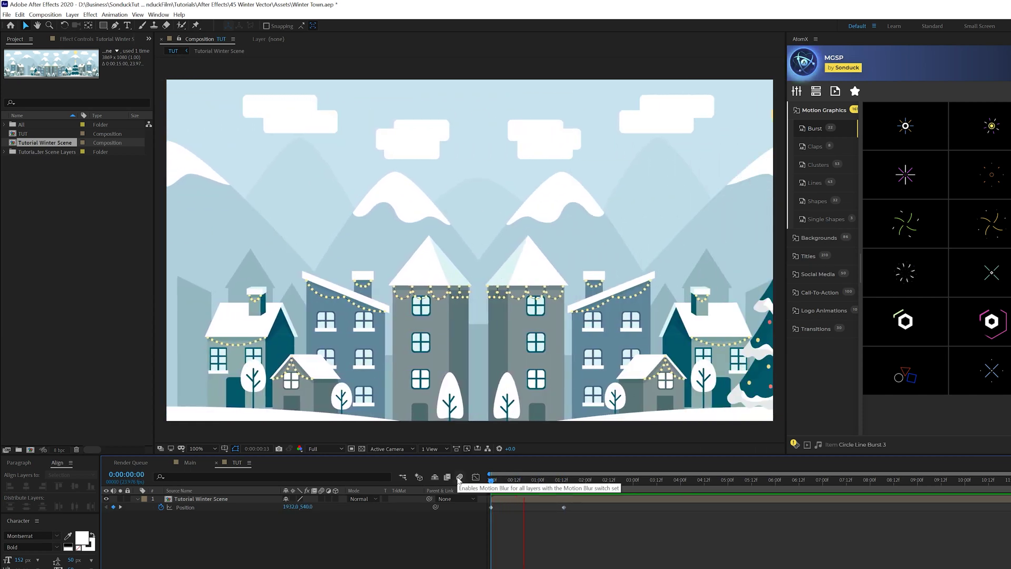
{"action": "key", "text": "space"}
Apply Easy Ease to the ending position keyframe and stretch its speed curve toward the start for a fast, smooth stop
{"action": "left_click_drag", "start_coordinate": [601, 503], "coordinate": [528, 526]}
{"action": "key", "text": "F9"}
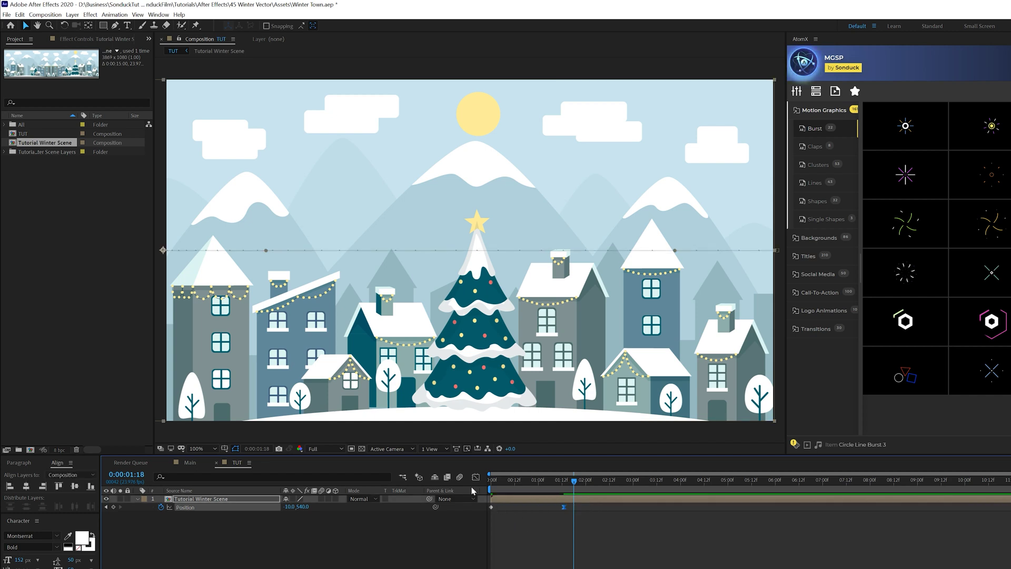
{"action": "left_click", "coordinate": [474, 480]}
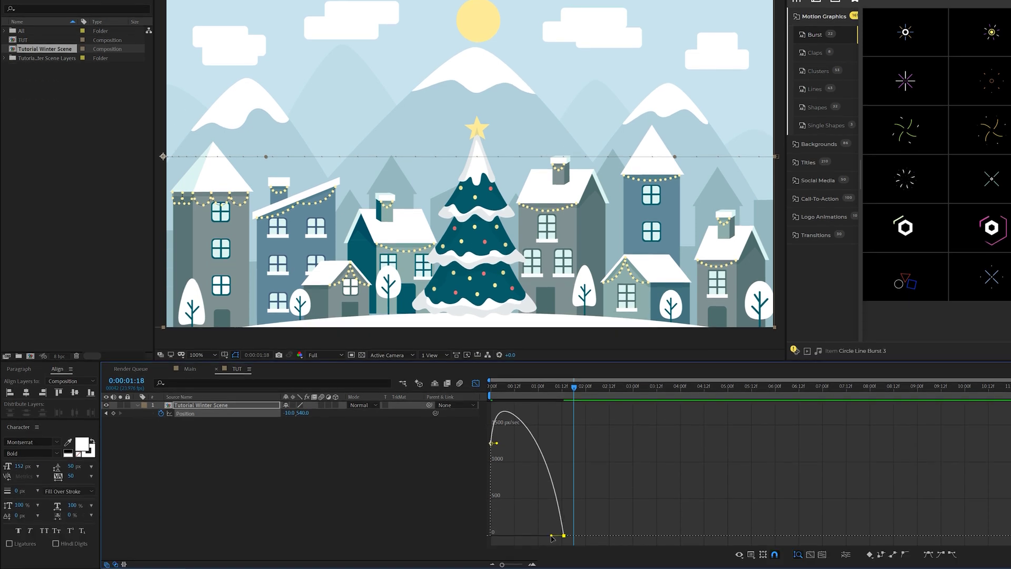
{"action": "left_click_drag", "start_coordinate": [550, 536], "coordinate": [523, 540]}
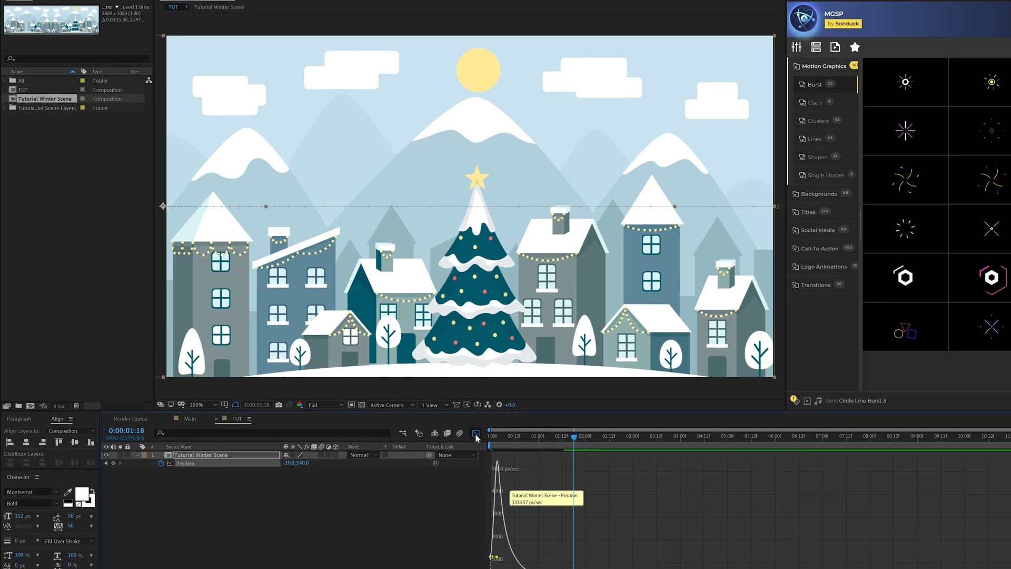
{"action": "left_click", "coordinate": [476, 438]}
Preview the eased pan with motion blur enabled on the scene layer and fit the composition to the viewer
{"action": "key", "text": "space"}
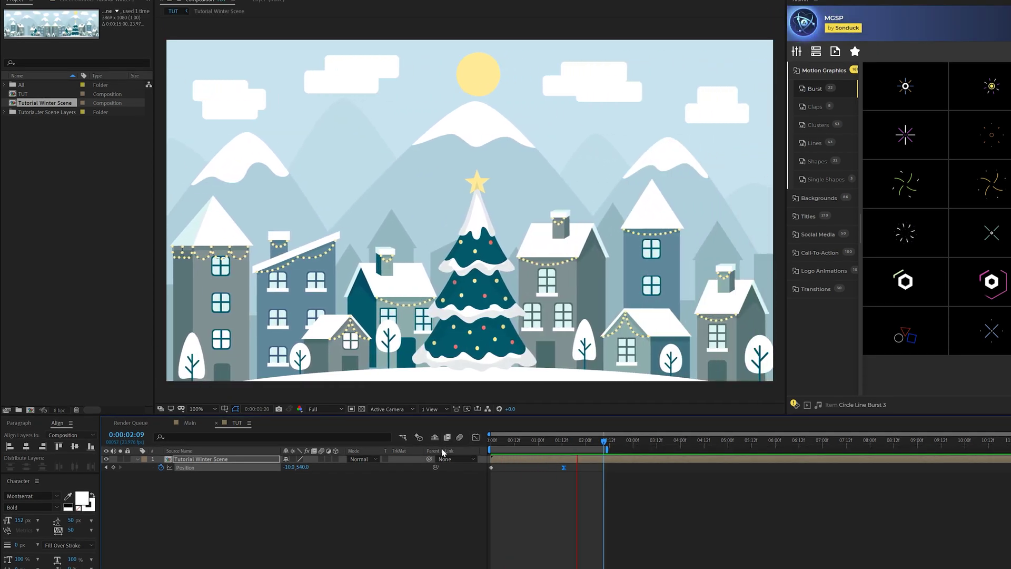
{"action": "key", "text": "space"}
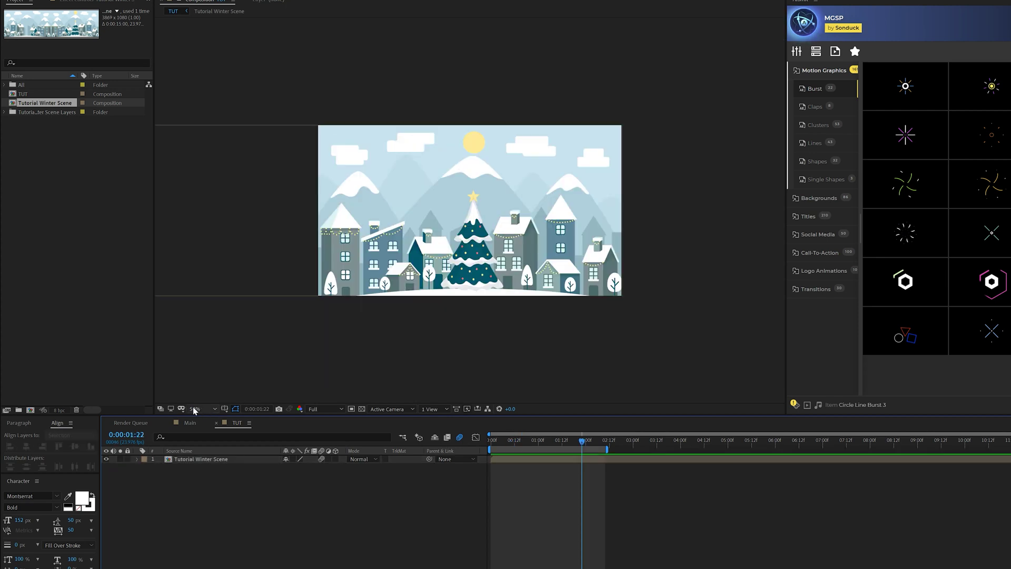
{"action": "left_click", "coordinate": [200, 410]}
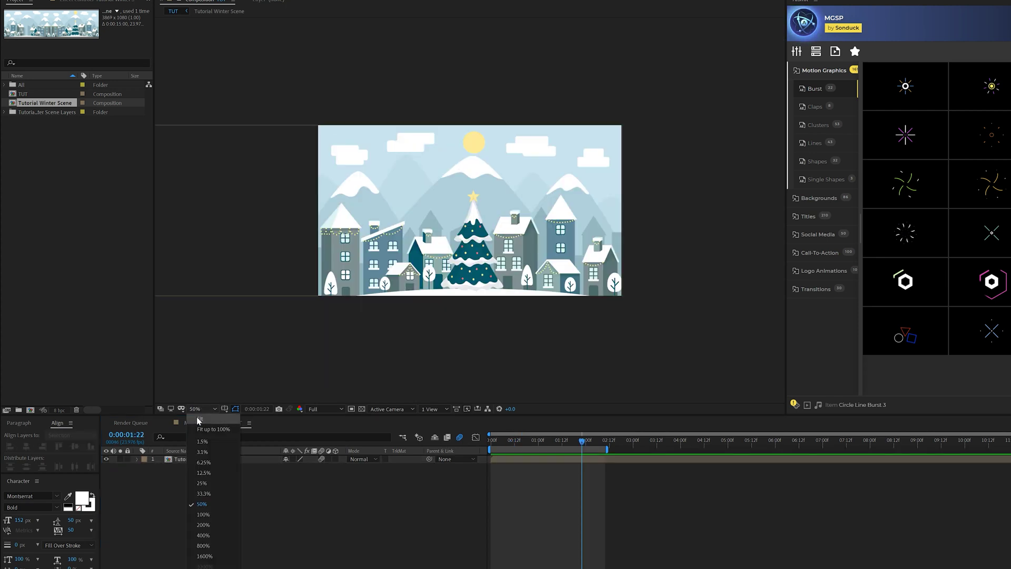
{"action": "left_click", "coordinate": [208, 420]}
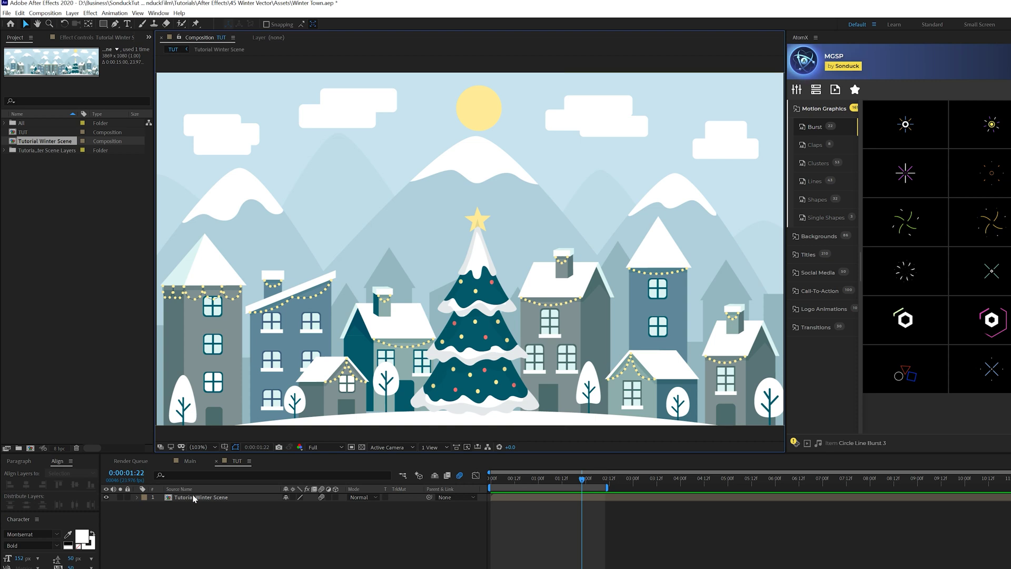
Open the nested Tutorial Winter Scene composition and frame its right half around the Christmas tree
{"action": "left_click", "coordinate": [191, 498]}
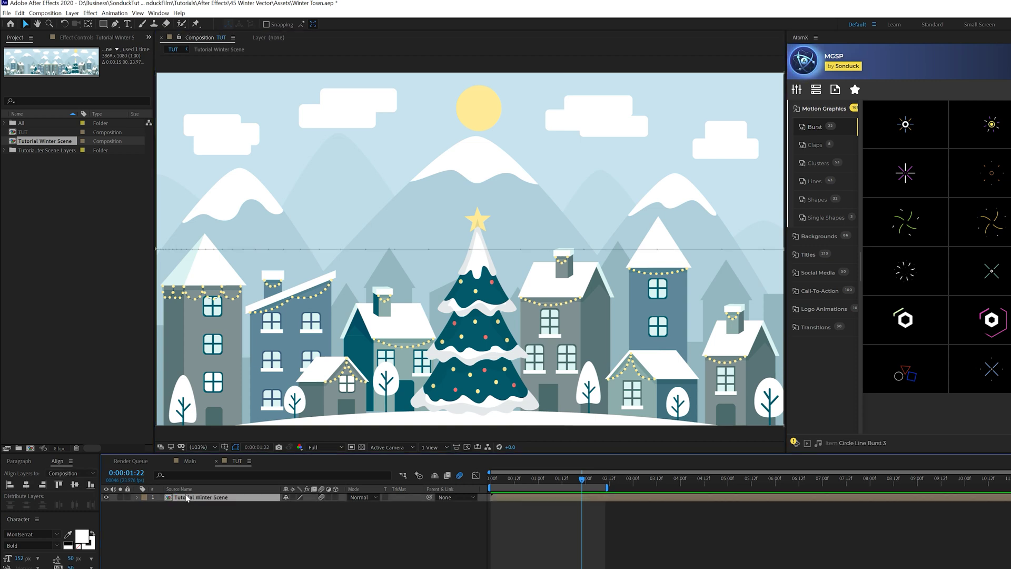
{"action": "double_click", "coordinate": [187, 498]}
{"action": "left_click_drag", "start_coordinate": [585, 260], "coordinate": [419, 266]}
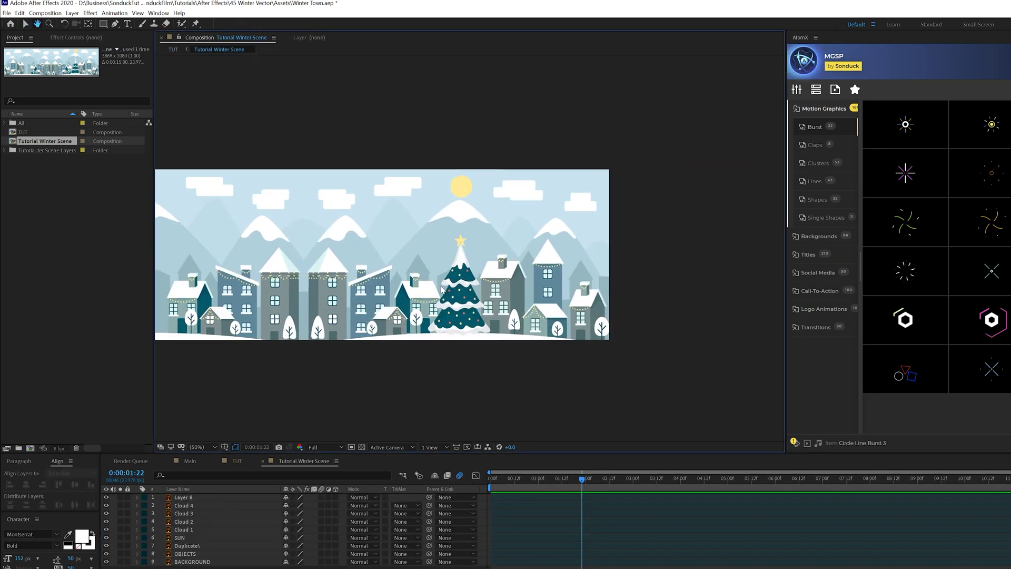
{"action": "scroll", "coordinate": [449, 292], "scroll_direction": "up", "scroll_amount": 1}
{"action": "left_click_drag", "start_coordinate": [392, 310], "coordinate": [427, 271]}
{"action": "key", "text": "v"}
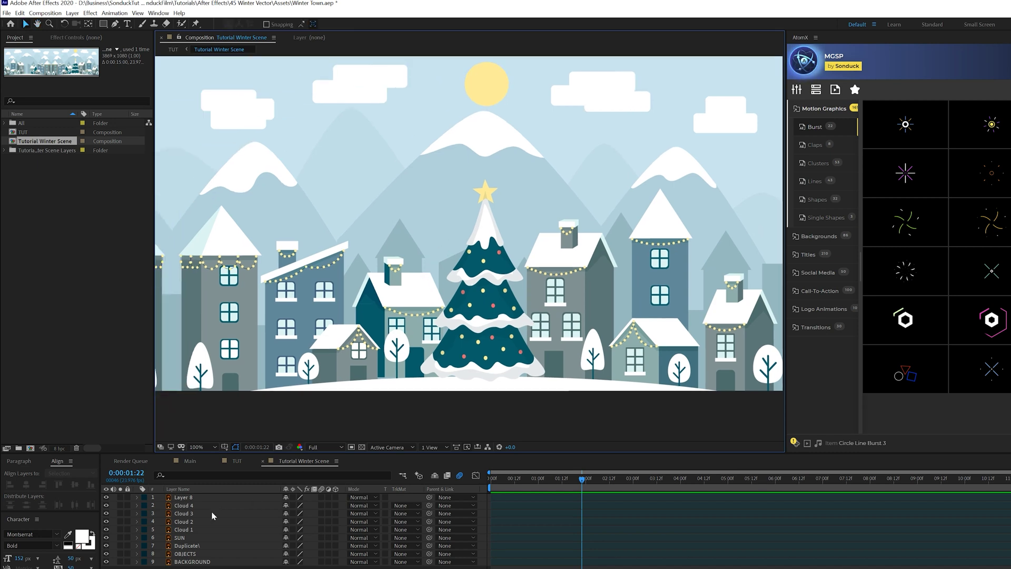
Rename Layer 8 as Tree and add position keyframes to the sun and four cloud layers on the first frame
{"action": "left_click", "coordinate": [179, 539]}
{"action": "left_click", "coordinate": [190, 499], "text": "shift"}
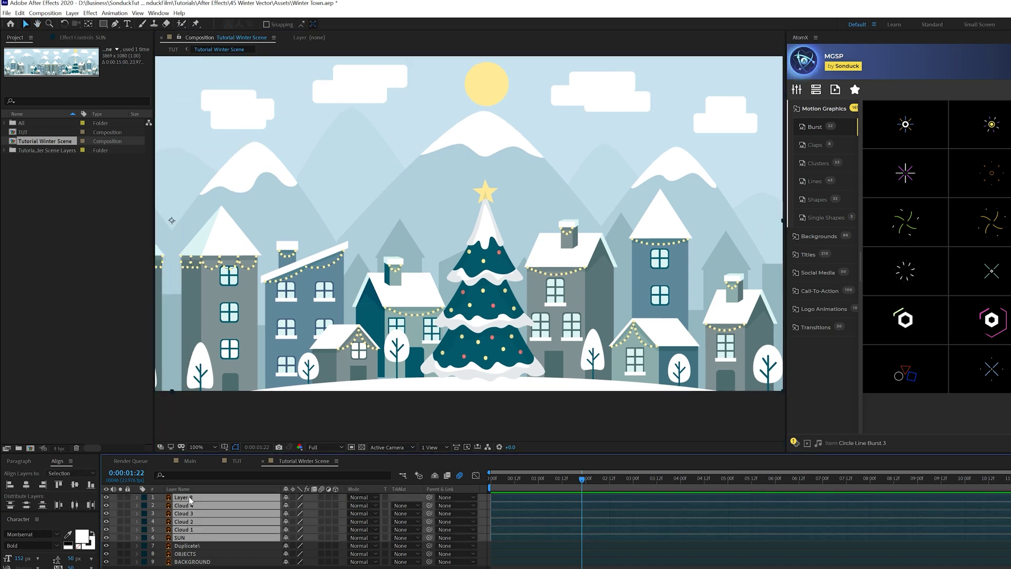
{"action": "key", "text": "F2"}
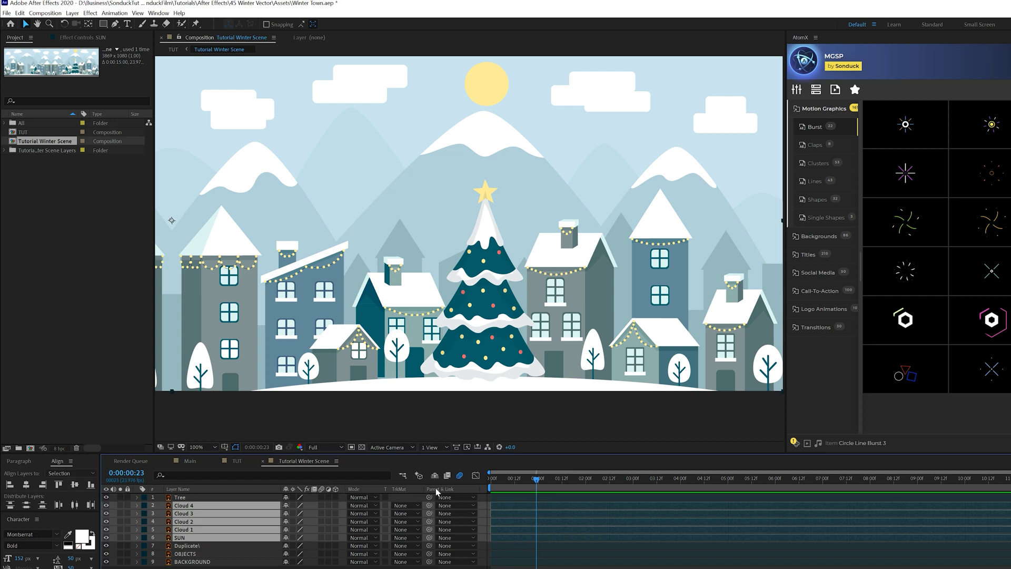
{"action": "key", "text": "Home"}
{"action": "key", "text": "p"}
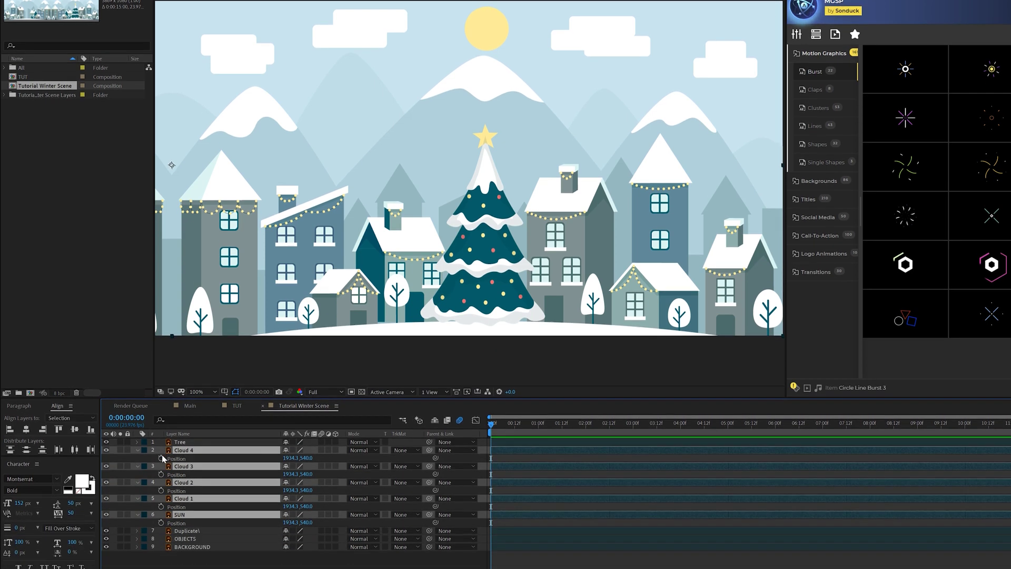
{"action": "key", "text": "alt+shift+p"}
At 8 seconds, set the horizontal positions of Cloud 4 to 2214.3, Cloud 3 to about 2240 and Cloud 2 to about 1513
{"action": "left_click_drag", "start_coordinate": [540, 428], "coordinate": [870, 432]}
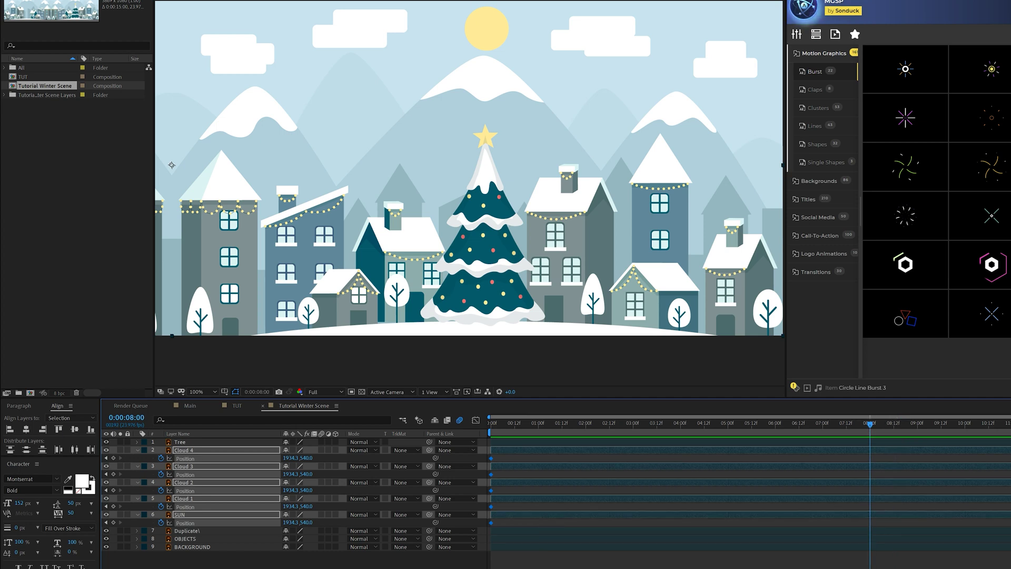
{"action": "left_click", "coordinate": [313, 558]}
{"action": "left_click_drag", "start_coordinate": [291, 456], "coordinate": [438, 456]}
{"action": "left_click_drag", "start_coordinate": [290, 474], "coordinate": [438, 475]}
{"action": "left_click_drag", "start_coordinate": [291, 490], "coordinate": [94, 490]}
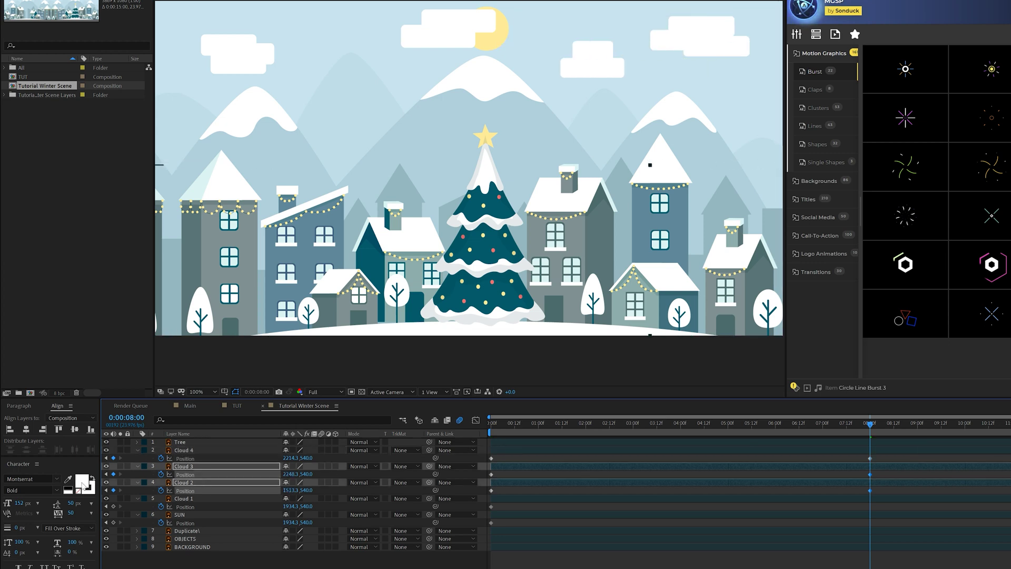
{"action": "left_click", "coordinate": [81, 485]}
Lower the SUN layer's starting position to 1934.3, 667 on the first frame
{"action": "left_click_drag", "start_coordinate": [870, 424], "coordinate": [435, 436]}
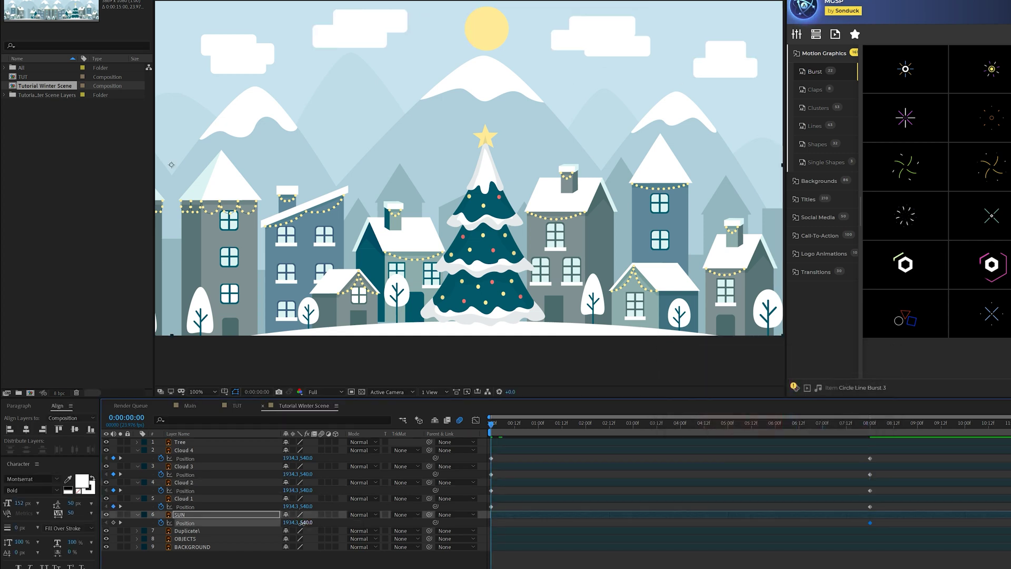
{"action": "left_click_drag", "start_coordinate": [304, 523], "coordinate": [361, 524]}
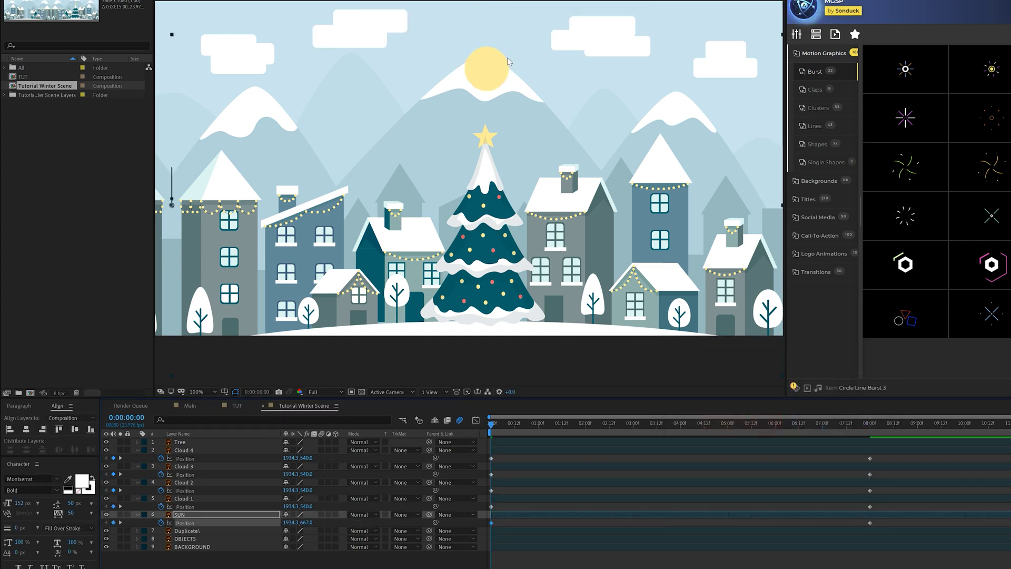
Move the SUN layer behind the scenery, directly above BACKGROUND, check it partway through the rise, and collapse the keyframed properties
{"action": "left_click_drag", "start_coordinate": [172, 517], "coordinate": [188, 547]}
{"action": "left_click_drag", "start_coordinate": [495, 429], "coordinate": [672, 449]}
{"action": "key", "text": "F2"}
{"action": "key", "text": "u"}
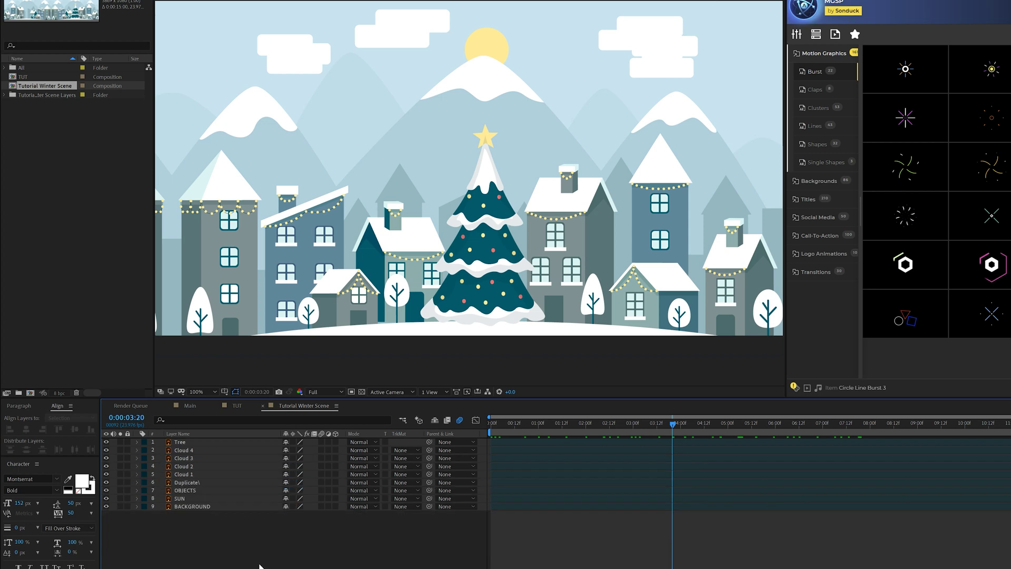
On the first frame, open the Tree layer on its own and place puppet pins on the star and along the snowy base
{"action": "left_click", "coordinate": [193, 442]}
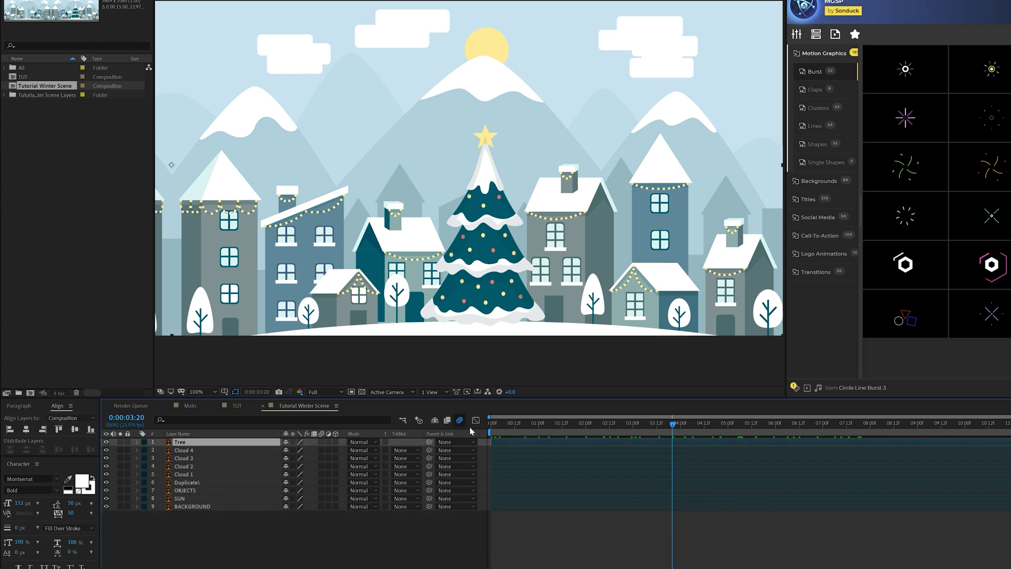
{"action": "key", "text": "Home"}
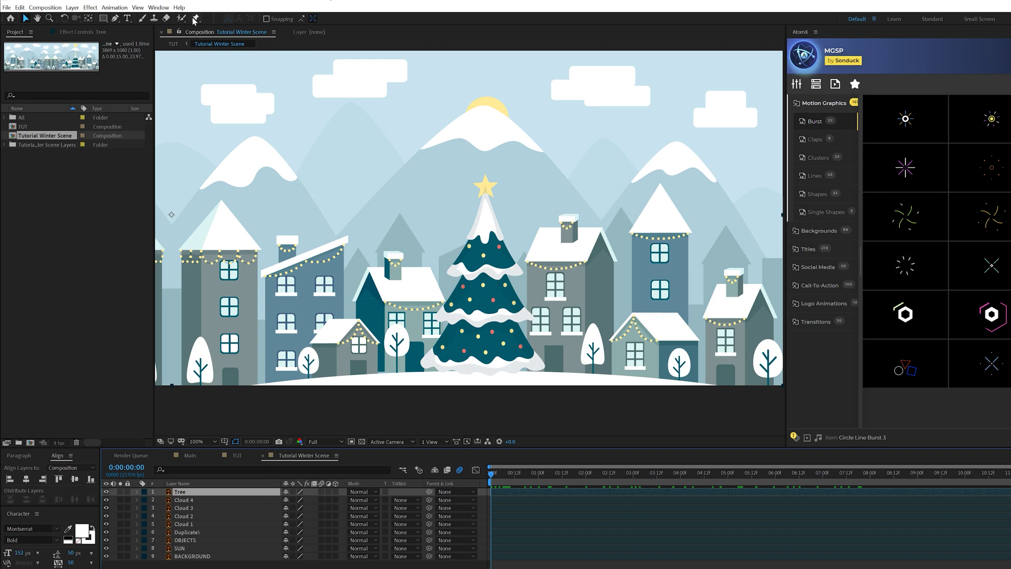
{"action": "left_click_drag", "start_coordinate": [196, 19], "coordinate": [209, 23]}
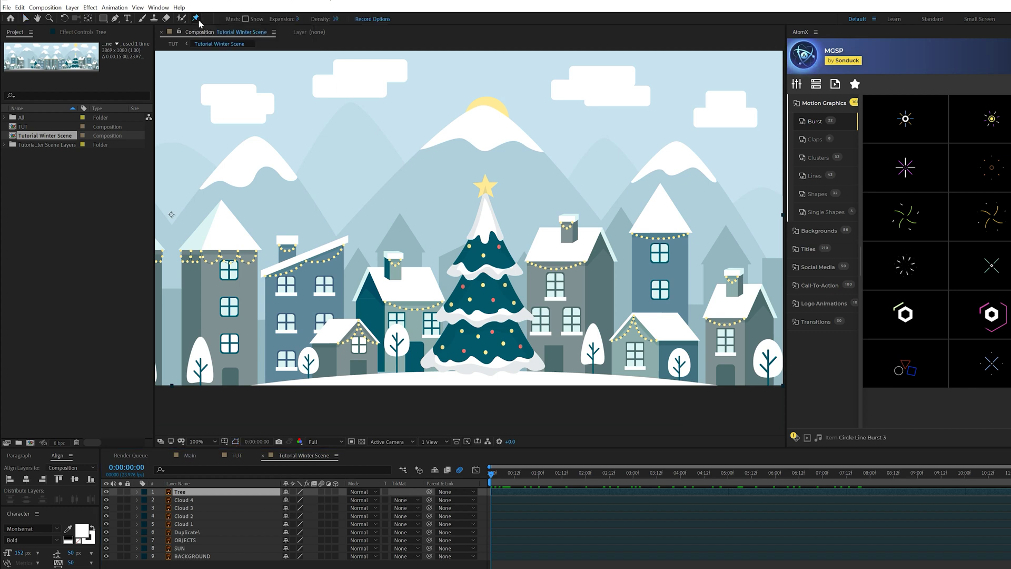
{"action": "double_click", "coordinate": [177, 492]}
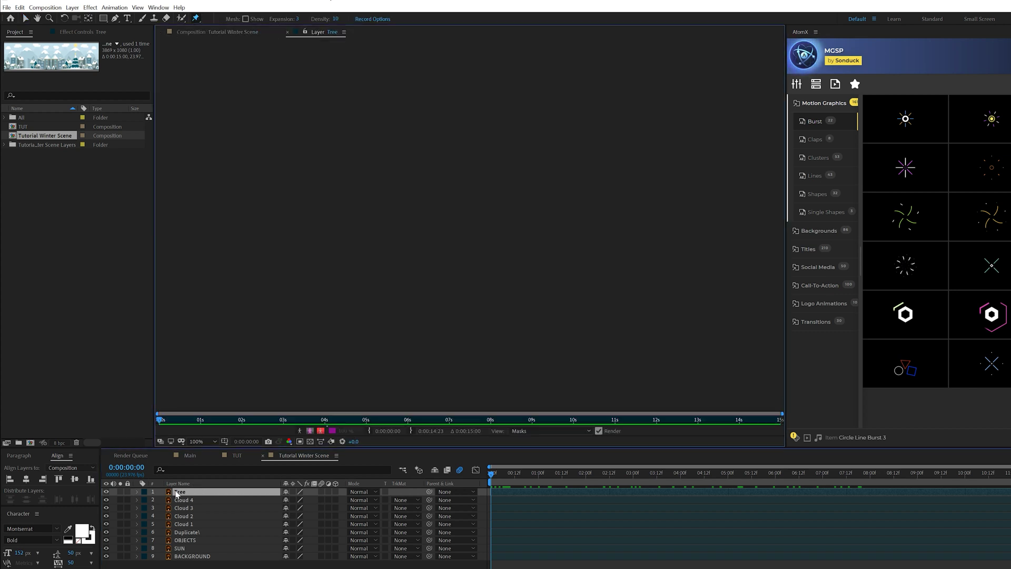
{"action": "scroll", "coordinate": [560, 214], "scroll_direction": "down", "scroll_amount": 1}
{"action": "scroll", "coordinate": [456, 201], "scroll_direction": "up", "scroll_amount": 2}
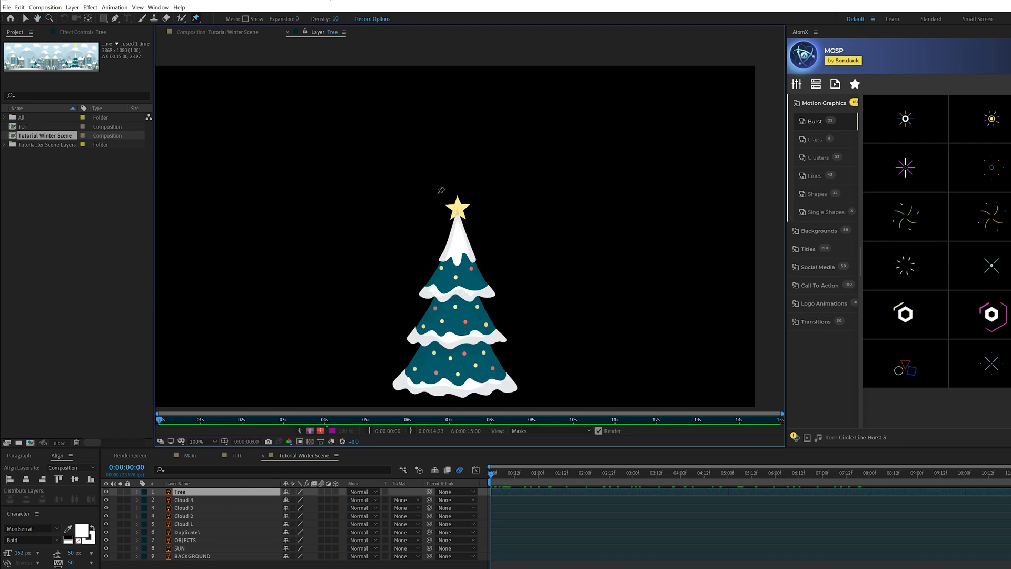
{"action": "left_click", "coordinate": [459, 203]}
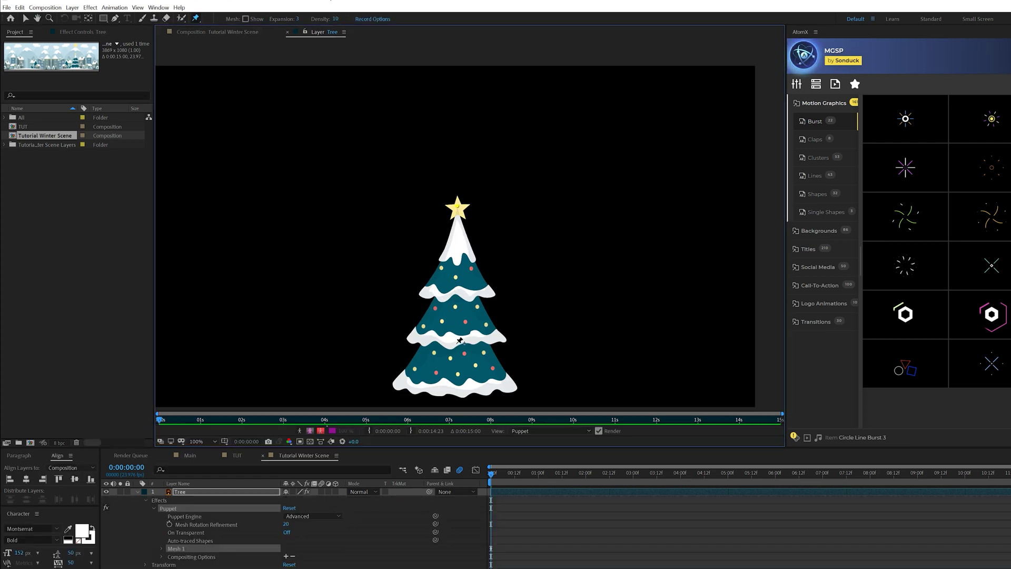
{"action": "left_click", "coordinate": [400, 380]}
{"action": "left_click", "coordinate": [418, 388]}
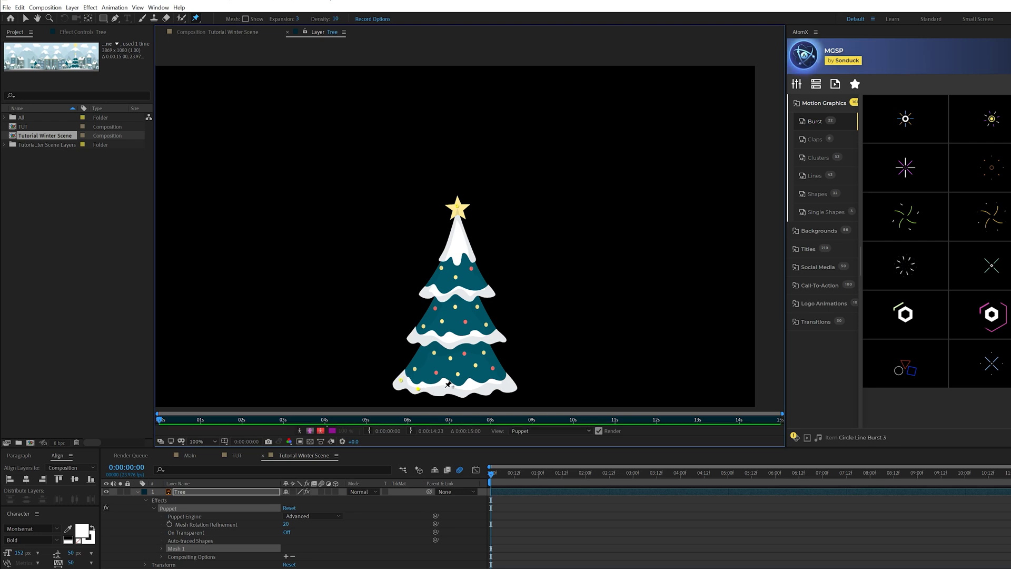
{"action": "left_click", "coordinate": [498, 388]}
{"action": "left_click", "coordinate": [511, 384]}
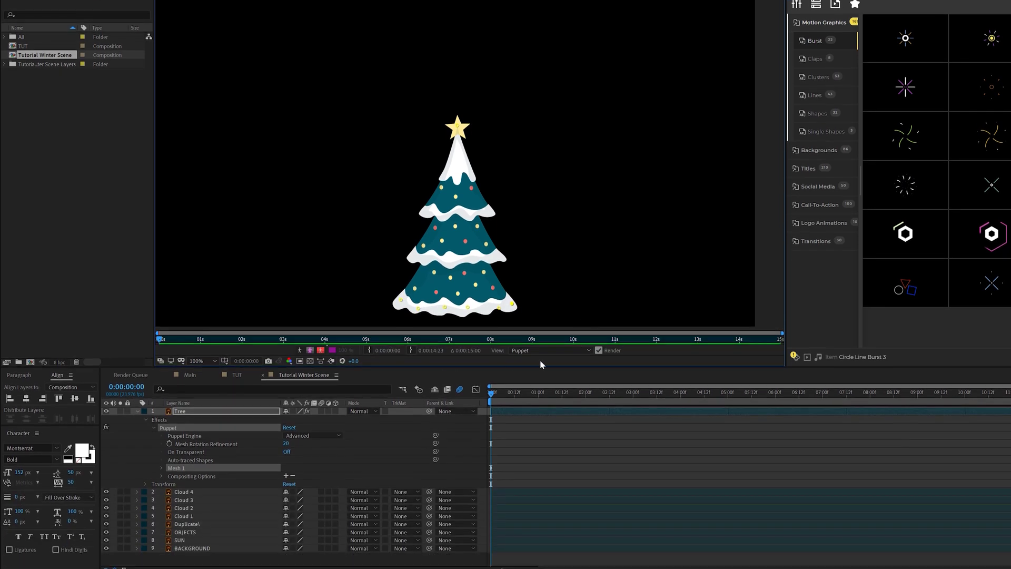
Shift the star's puppet pin to the left on the first frame and to 2987, 443 at 1 second
{"action": "key", "text": "u"}
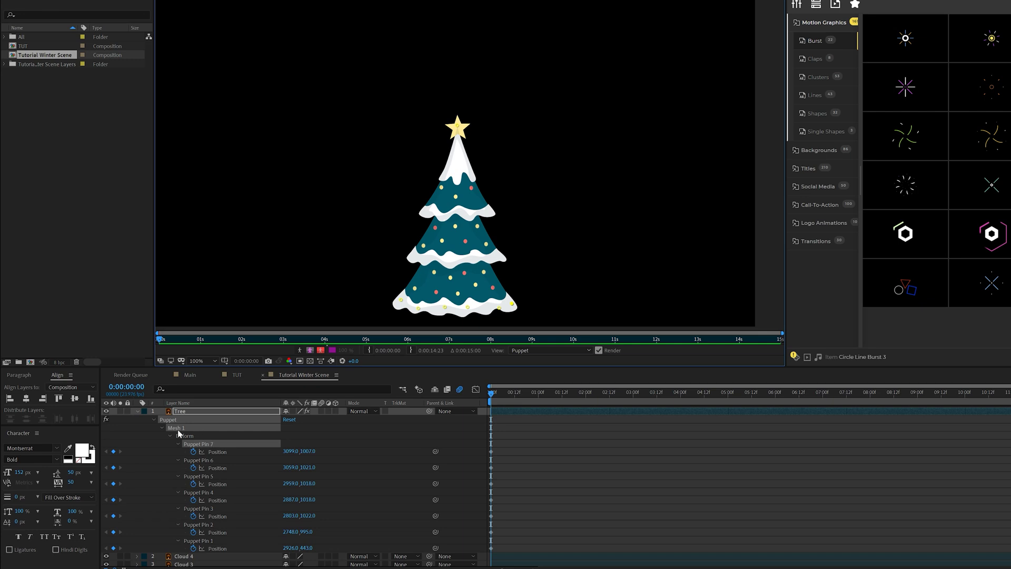
{"action": "left_click", "coordinate": [181, 413]}
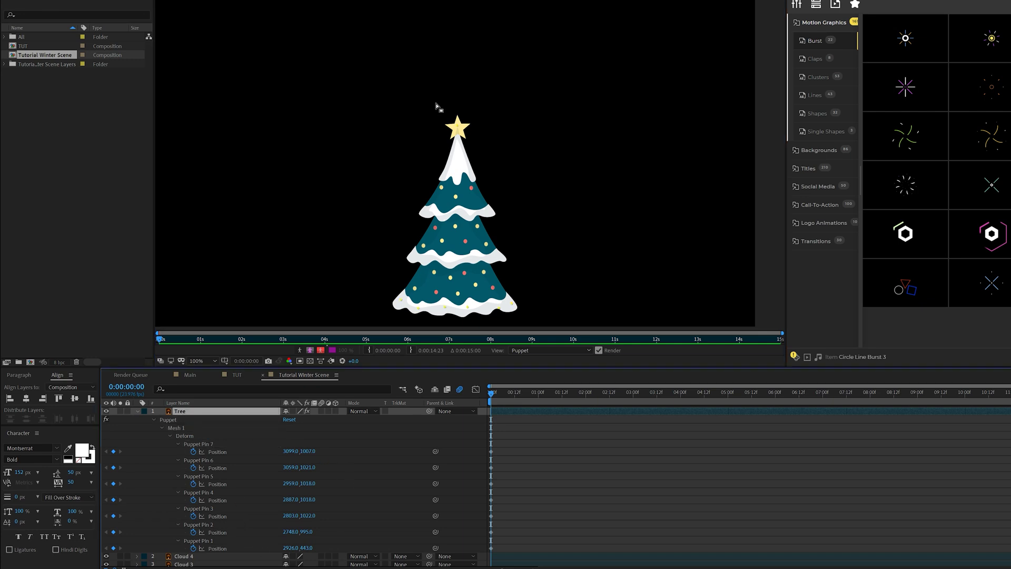
{"action": "left_click", "coordinate": [458, 128]}
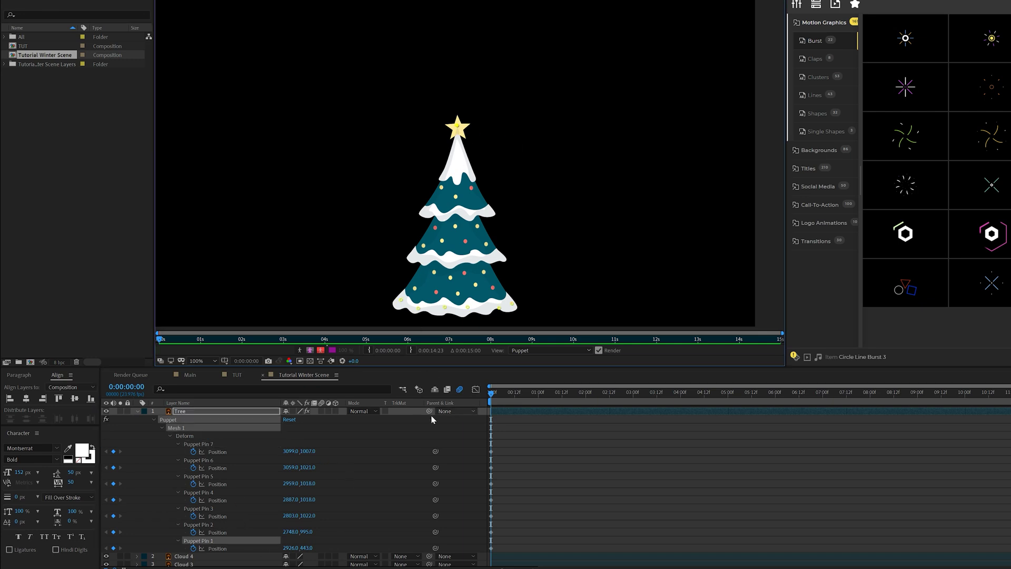
{"action": "left_click_drag", "start_coordinate": [457, 130], "coordinate": [434, 130]}
{"action": "left_click_drag", "start_coordinate": [514, 392], "coordinate": [538, 394]}
{"action": "left_click_drag", "start_coordinate": [439, 127], "coordinate": [479, 127]}
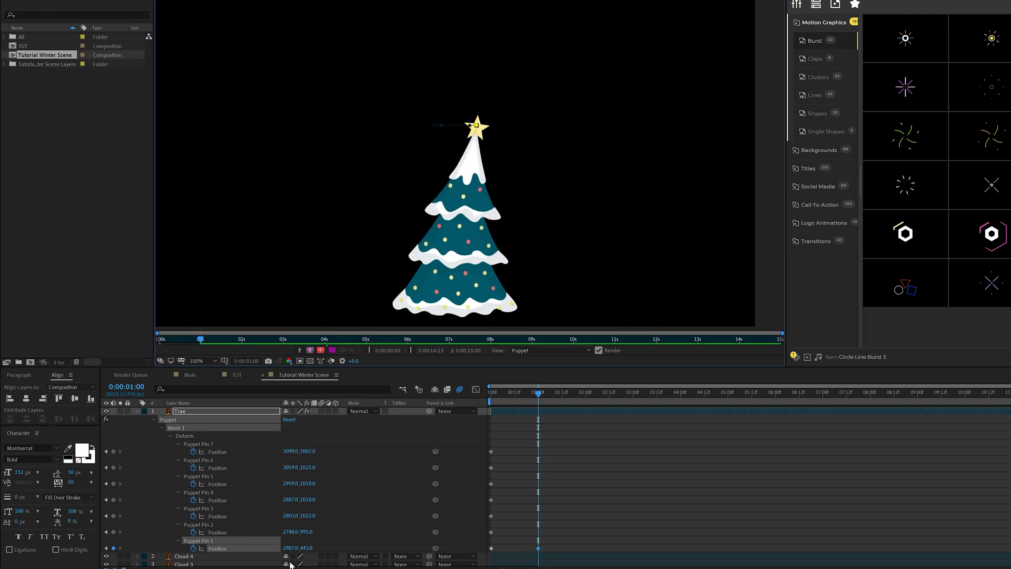
Add the expression loopOut("pingpong") to the Position of Puppet Pin 1 on the Tree layer
{"action": "left_click", "coordinate": [193, 549], "text": "alt"}
{"action": "type", "text": "l"}
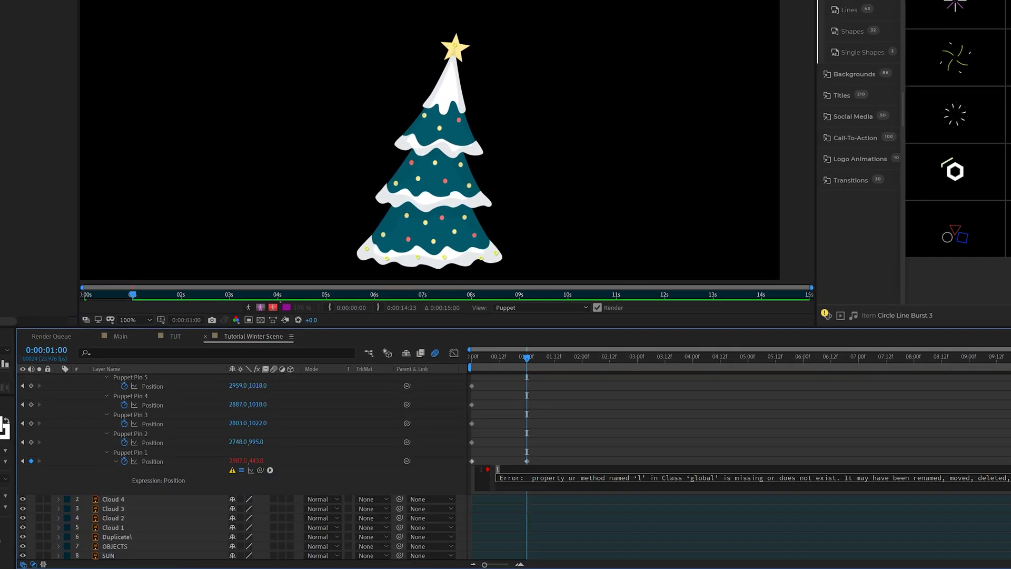
{"action": "type", "text": "oopOut"}
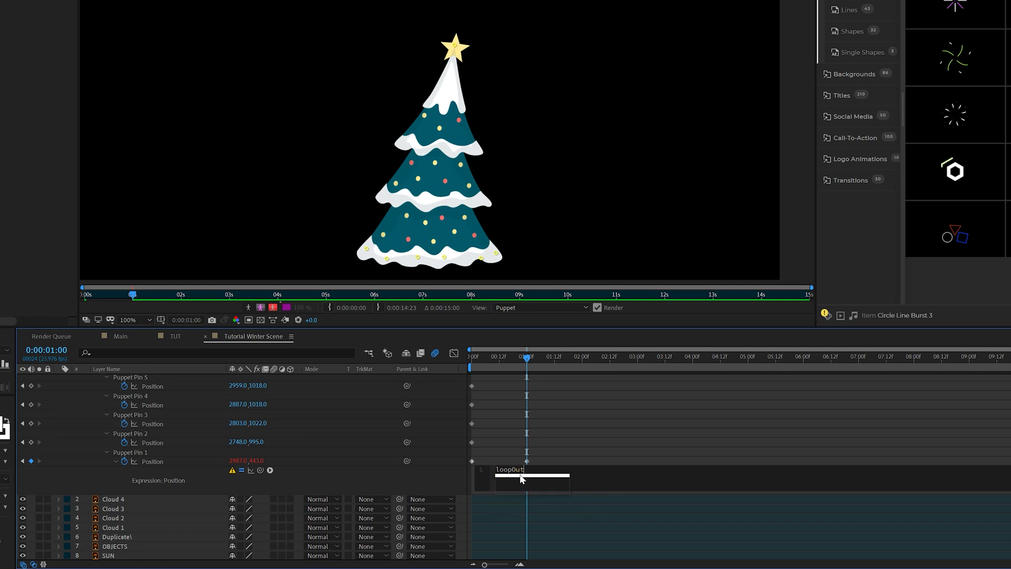
{"action": "key", "text": "Return"}
{"action": "type", "text": "\""}
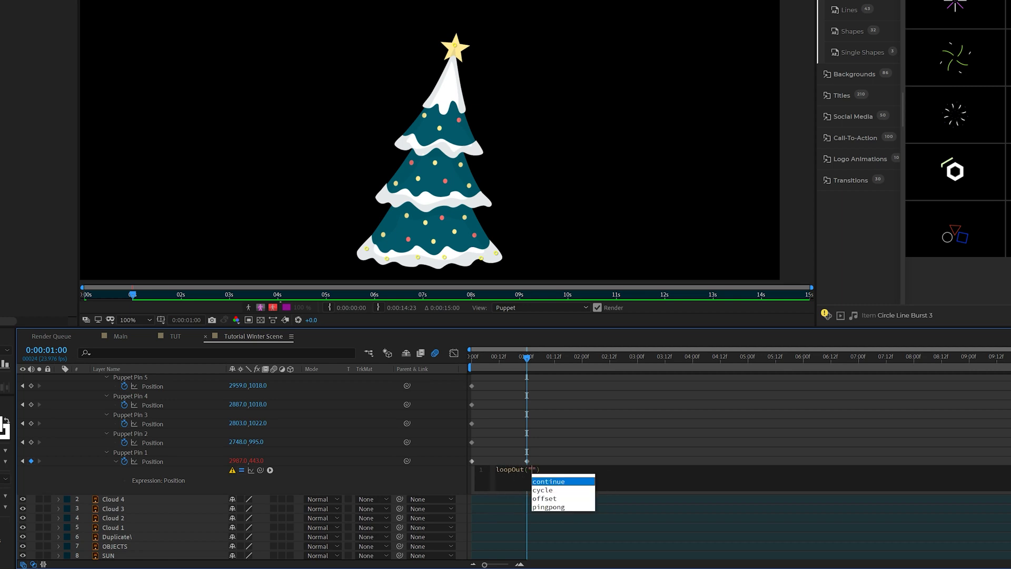
{"action": "left_click", "coordinate": [550, 507]}
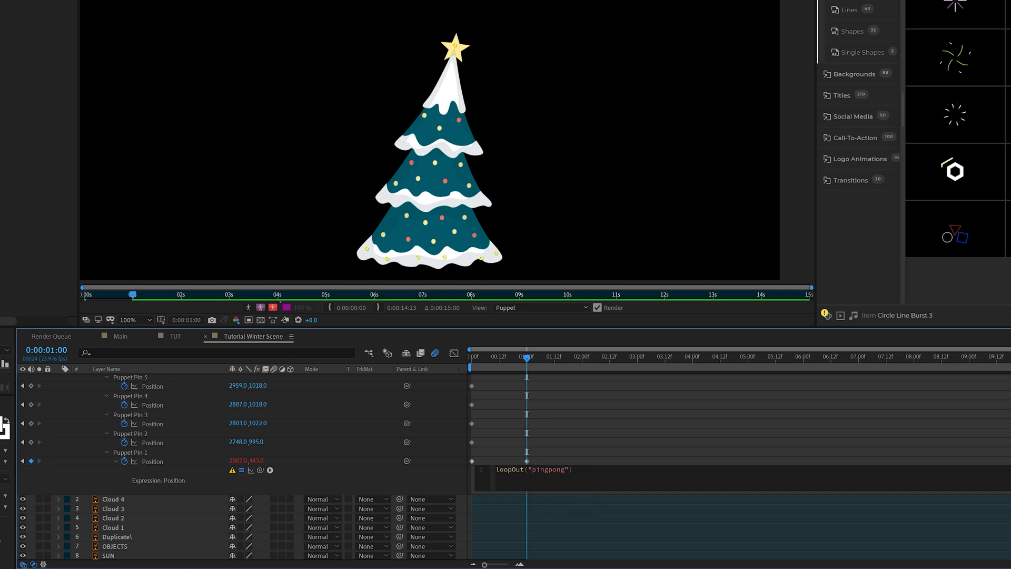
{"action": "key", "text": "ctrl+a"}
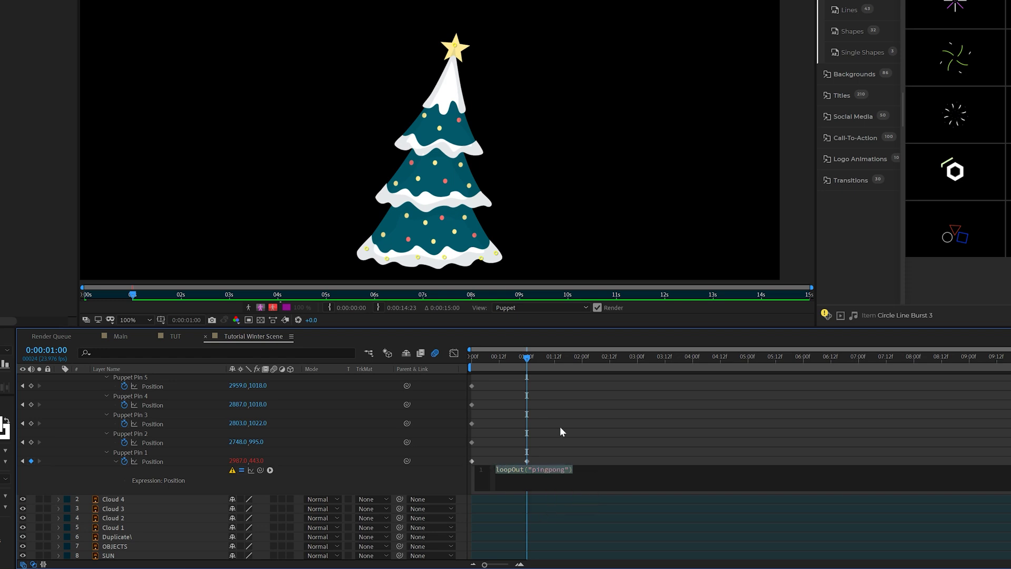
{"action": "left_click", "coordinate": [614, 416]}
{"action": "left_click", "coordinate": [463, 461]}
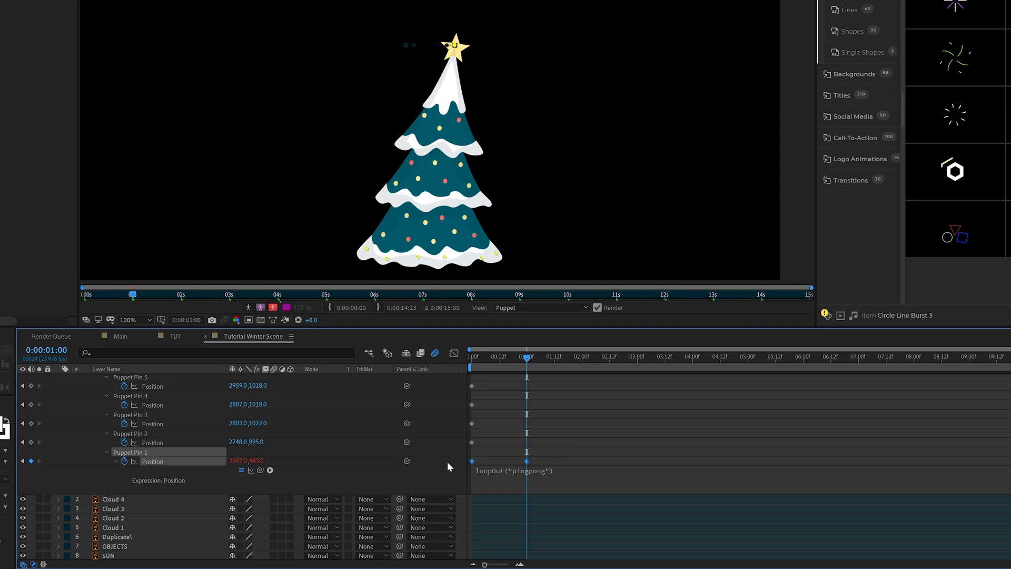
Preview the swaying tree, drifting clouds and rising sun in the TUT composition
{"action": "left_click", "coordinate": [173, 336]}
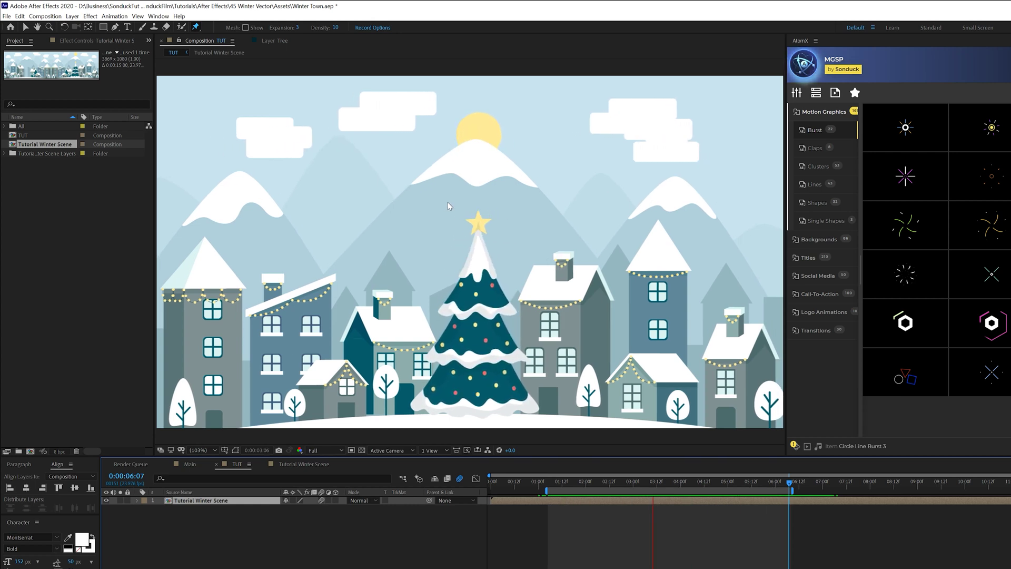
{"action": "key", "text": "space"}
{"action": "left_click", "coordinate": [468, 527]}
{"action": "left_click_drag", "start_coordinate": [584, 482], "coordinate": [693, 481]}
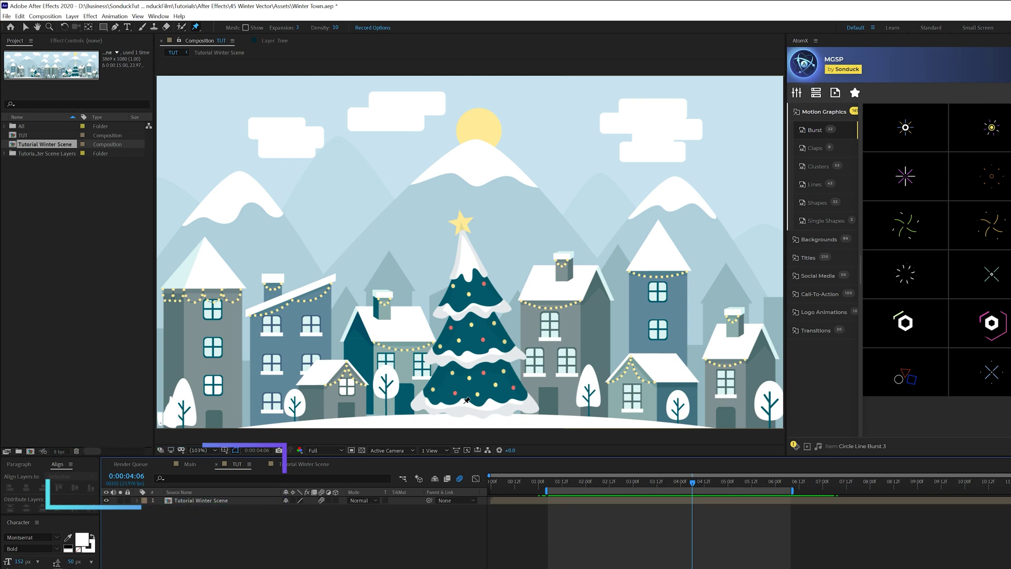
Return to the Tutorial Winter Scene composition and apply the Change to Color effect to the OBJECTS layer
{"action": "key", "text": "v"}
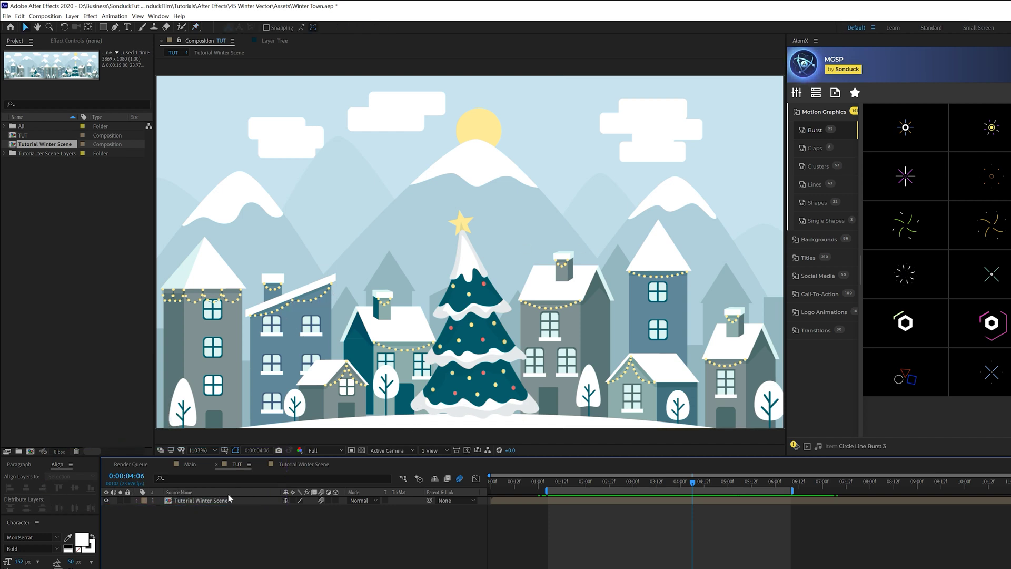
{"action": "double_click", "coordinate": [333, 293]}
{"action": "left_click", "coordinate": [185, 549]}
{"action": "left_click", "coordinate": [106, 548]}
{"action": "left_click", "coordinate": [106, 549]}
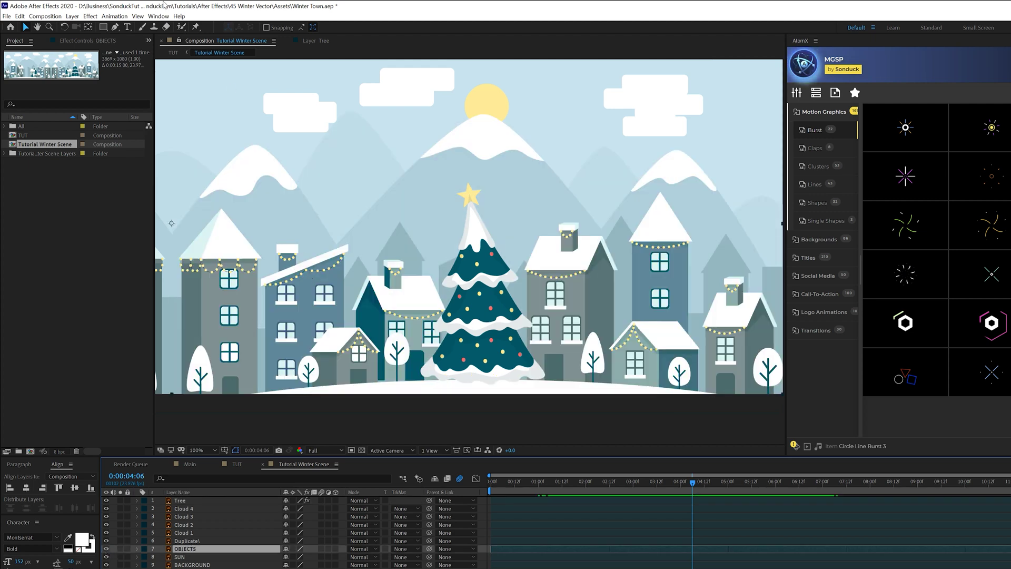
{"action": "left_click", "coordinate": [90, 17]}
{"action": "mouse_move", "coordinate": [158, 117]}
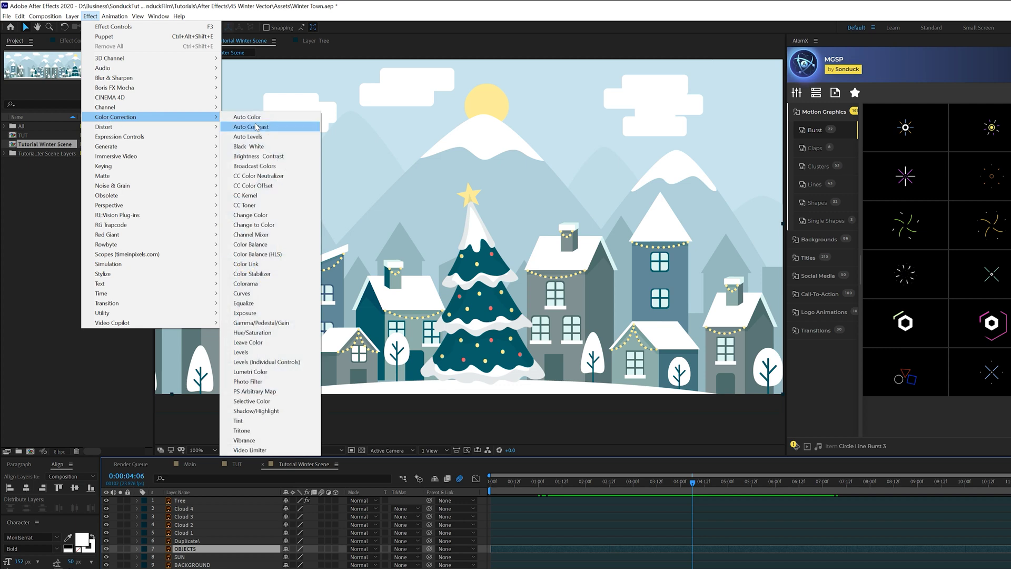
{"action": "left_click", "coordinate": [255, 225]}
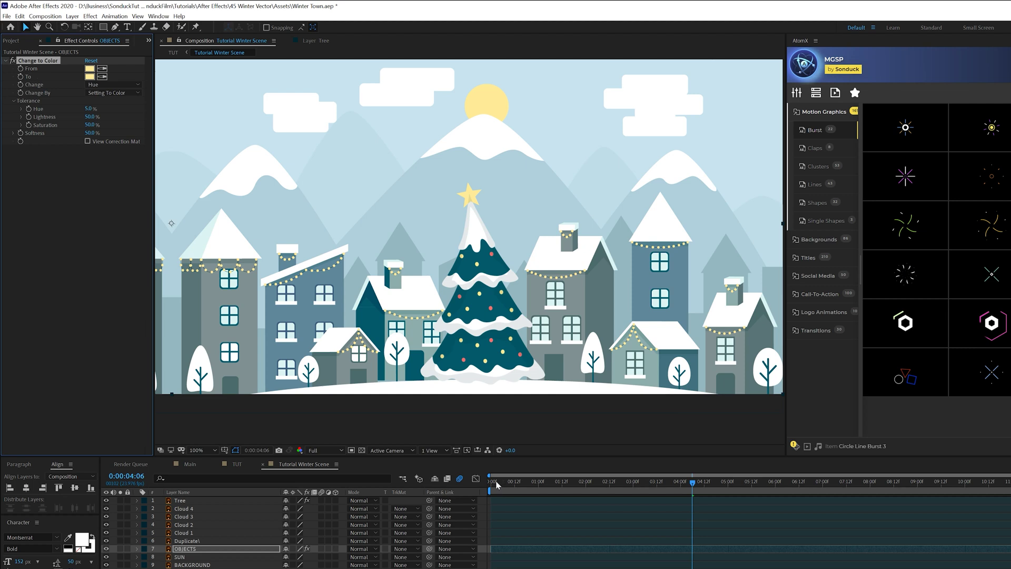
Keyframe the effect's To colour on the first frame and set it to pink FF9797 at 0:00:01:02
{"action": "key", "text": "Home"}
{"action": "left_click", "coordinate": [21, 78]}
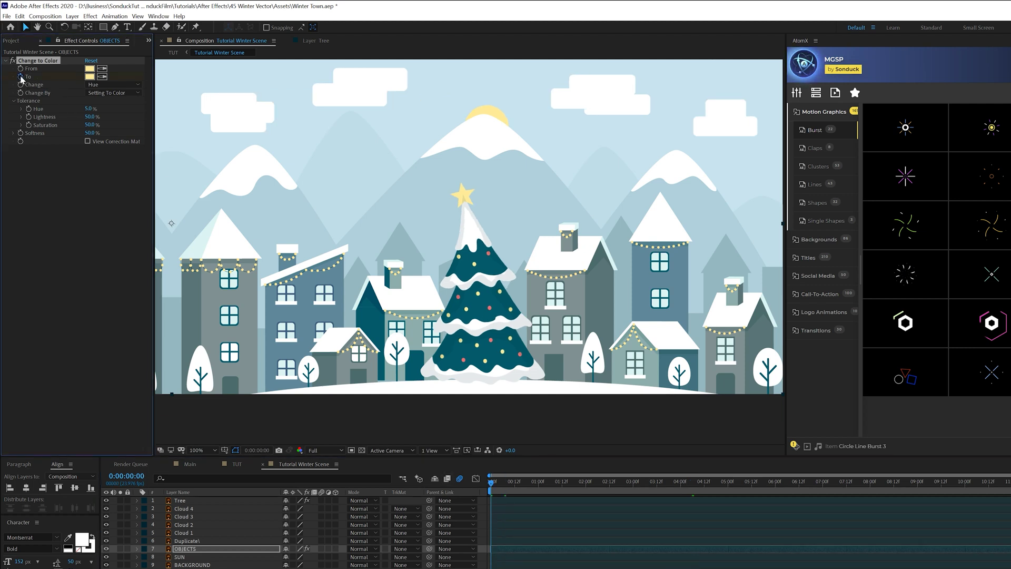
{"action": "left_click_drag", "start_coordinate": [515, 482], "coordinate": [546, 487]}
{"action": "left_click", "coordinate": [90, 76]}
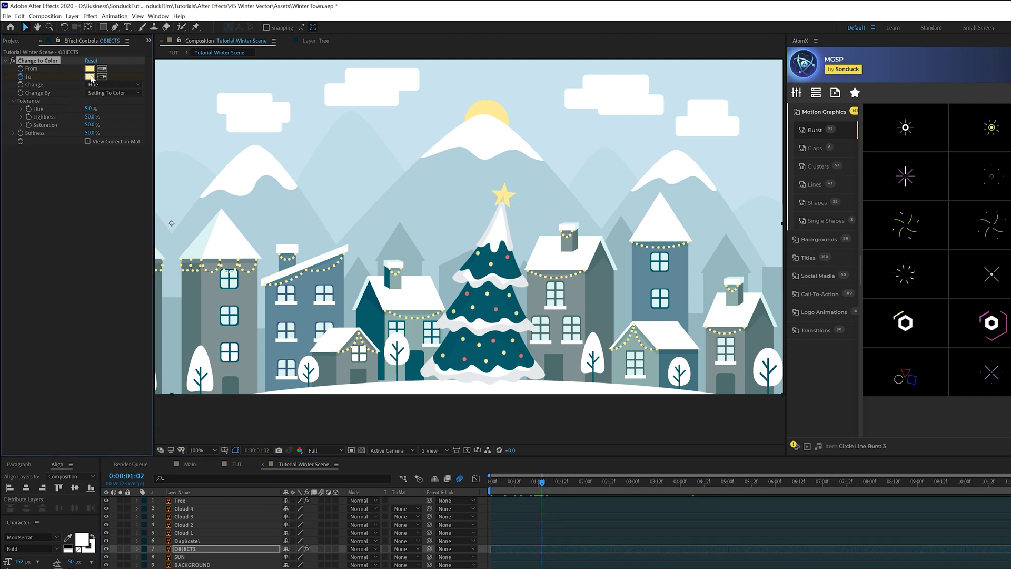
{"action": "left_click", "coordinate": [792, 425]}
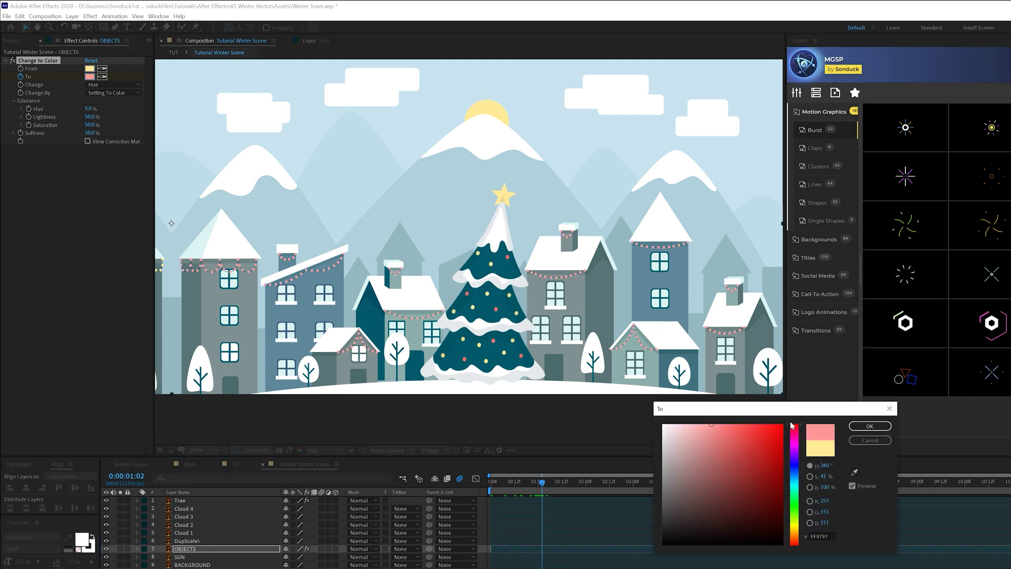
{"action": "left_click", "coordinate": [869, 426]}
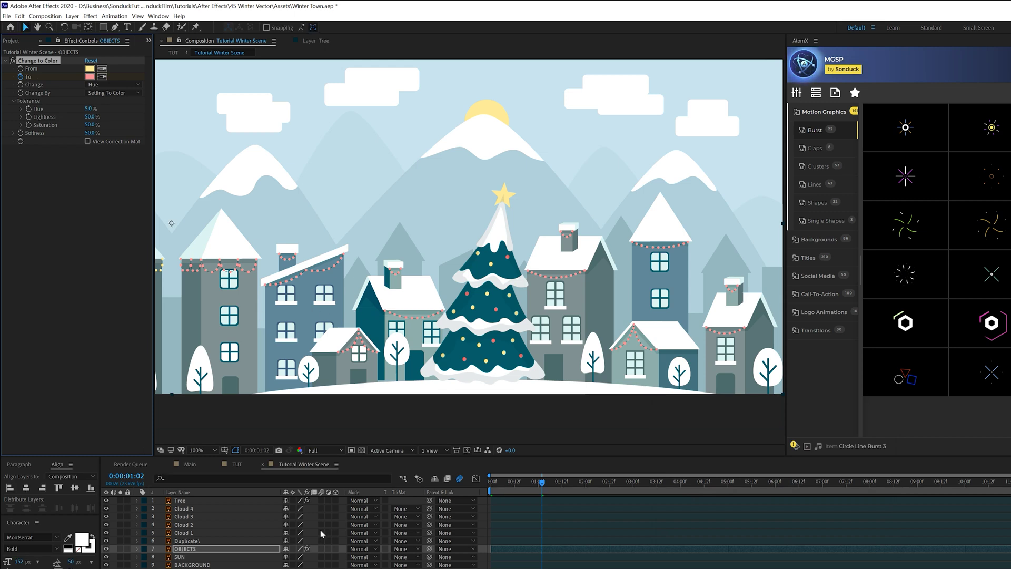
Add the expression loopOut("pingpong") to the To colour of Change to Color on the OBJECTS layer and preview it
{"action": "key", "text": "u"}
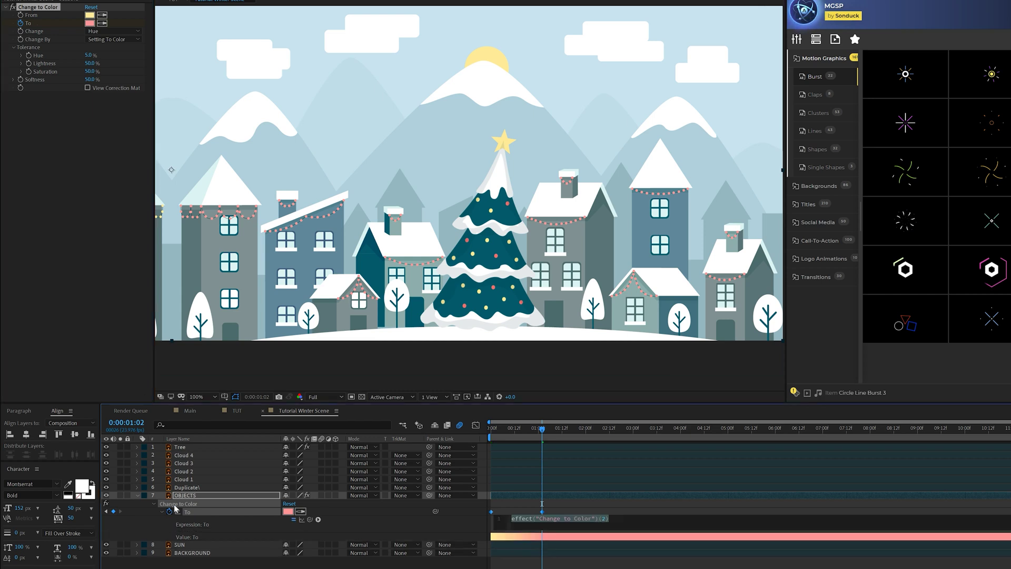
{"action": "type", "text": "loopO"}
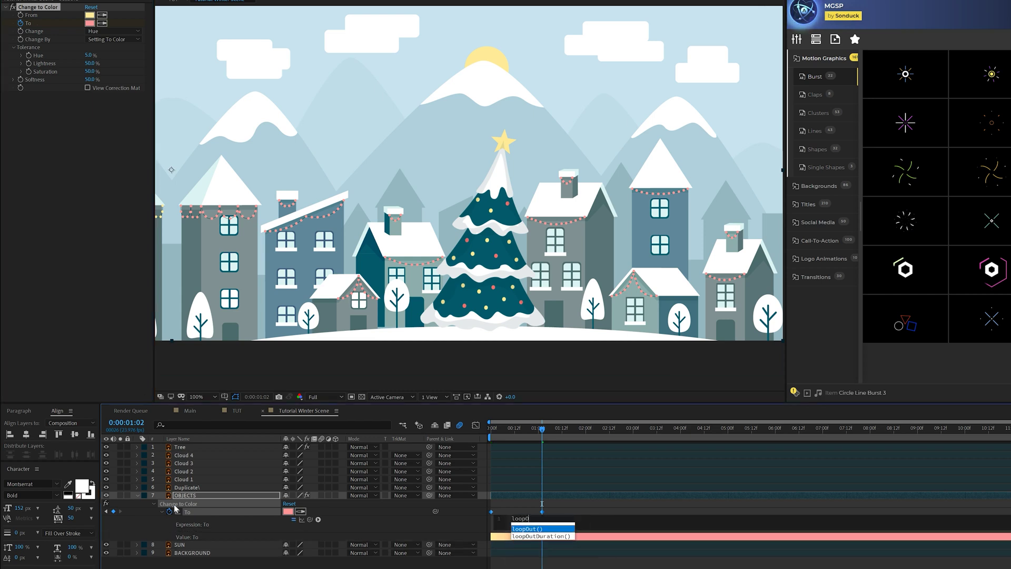
{"action": "type", "text": "ut(\"pingpong\")"}
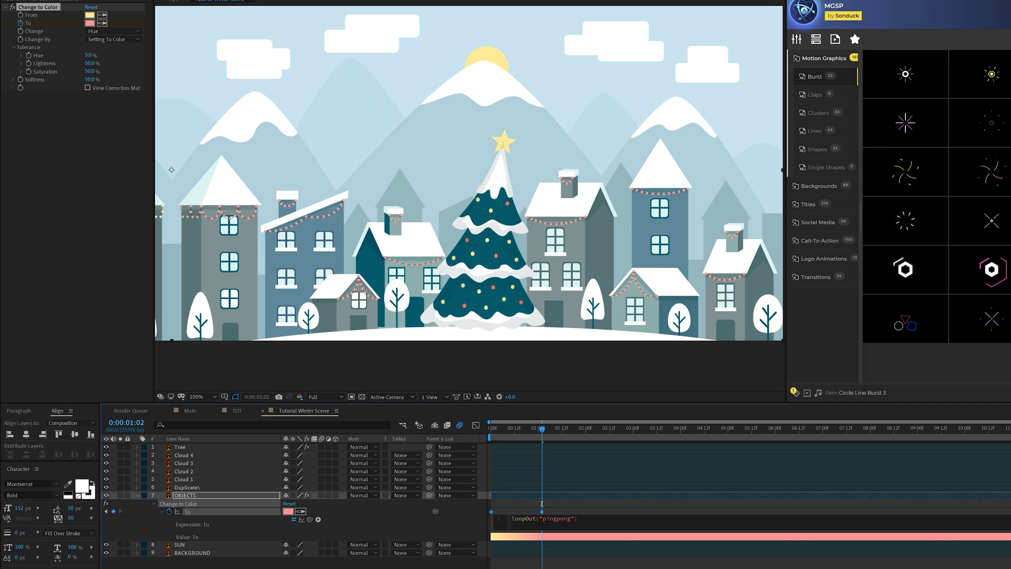
{"action": "left_click", "coordinate": [545, 507]}
{"action": "key", "text": "space"}
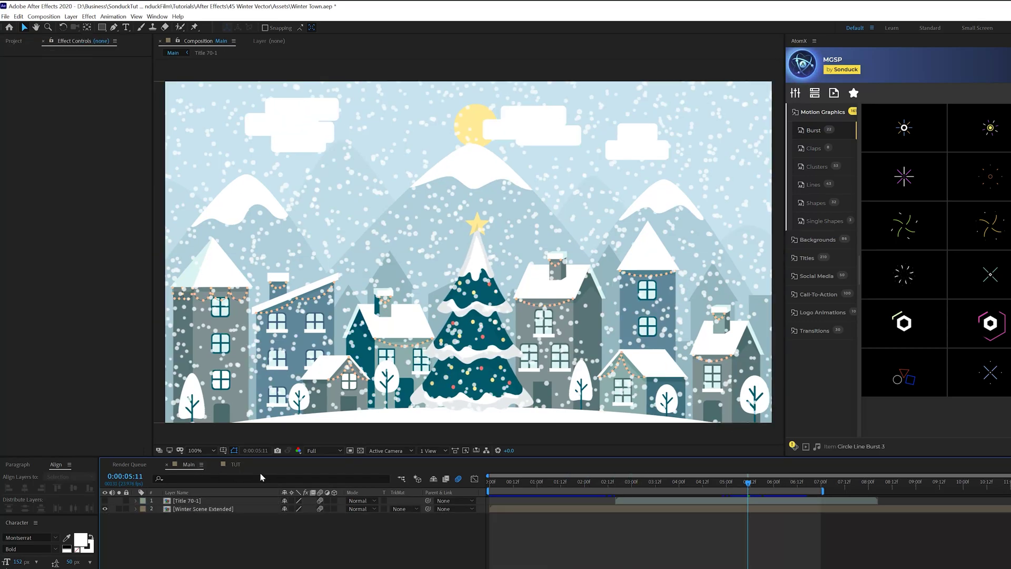
Switch to the TUT composition and open its nested Tutorial Winter Scene composition
{"action": "left_click", "coordinate": [236, 464]}
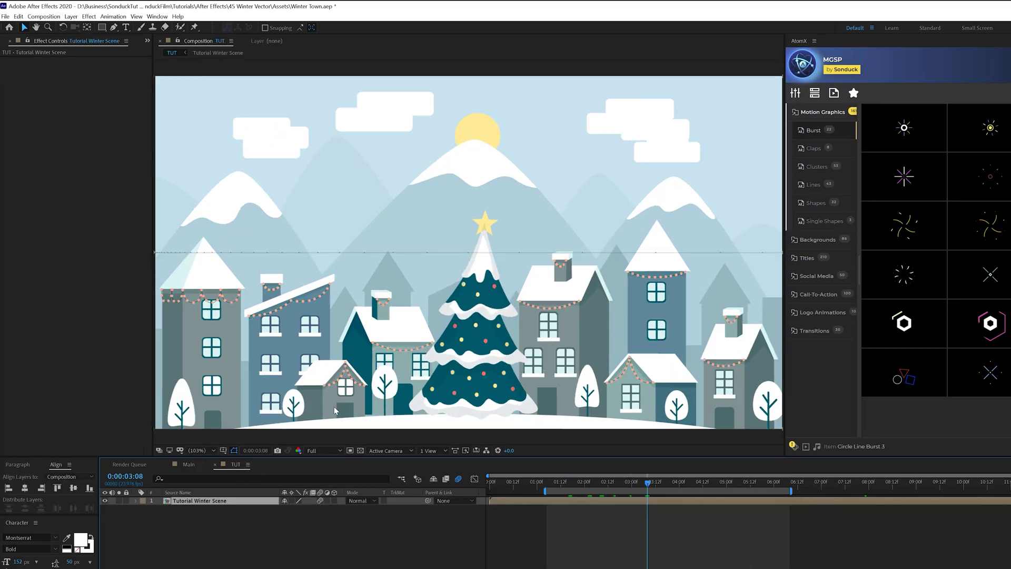
{"action": "left_click", "coordinate": [267, 545]}
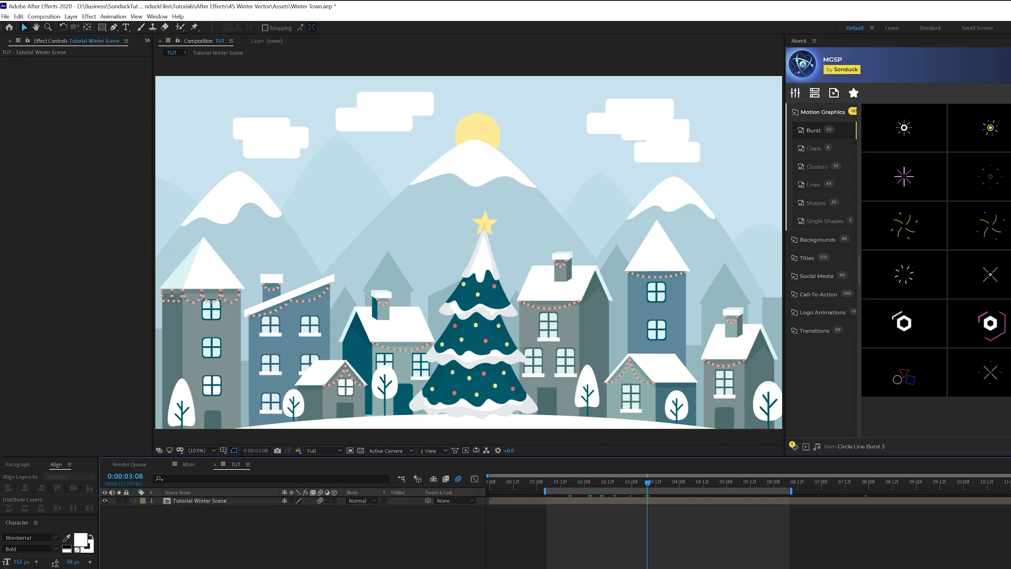
{"action": "double_click", "coordinate": [189, 501]}
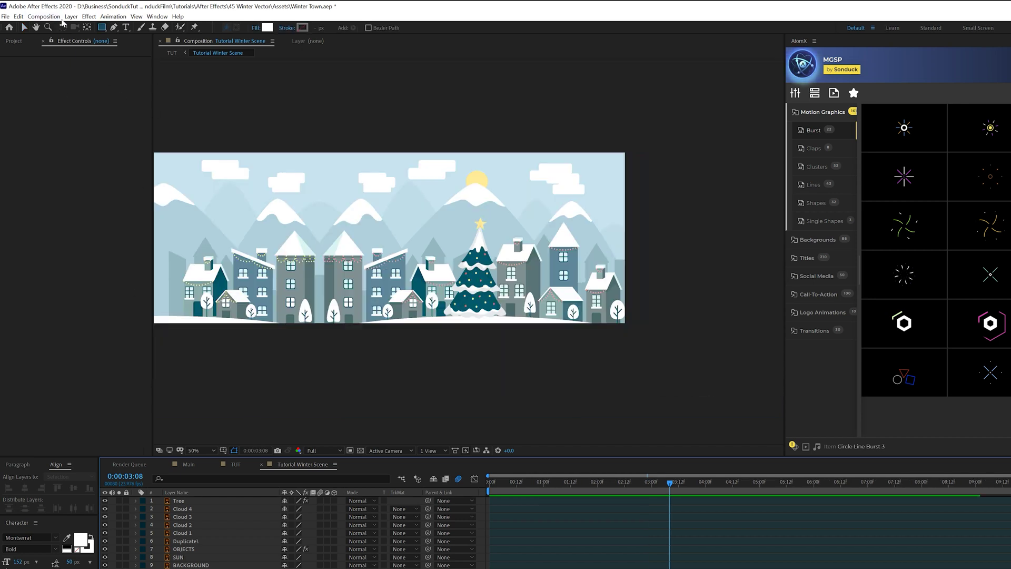
Draw a small white circle with the Ellipse tool in the sky between the mountains, as a new shape layer
{"action": "left_click", "coordinate": [102, 27]}
{"action": "left_click", "coordinate": [136, 49]}
{"action": "key", "text": "period"}
{"action": "key", "text": "period"}
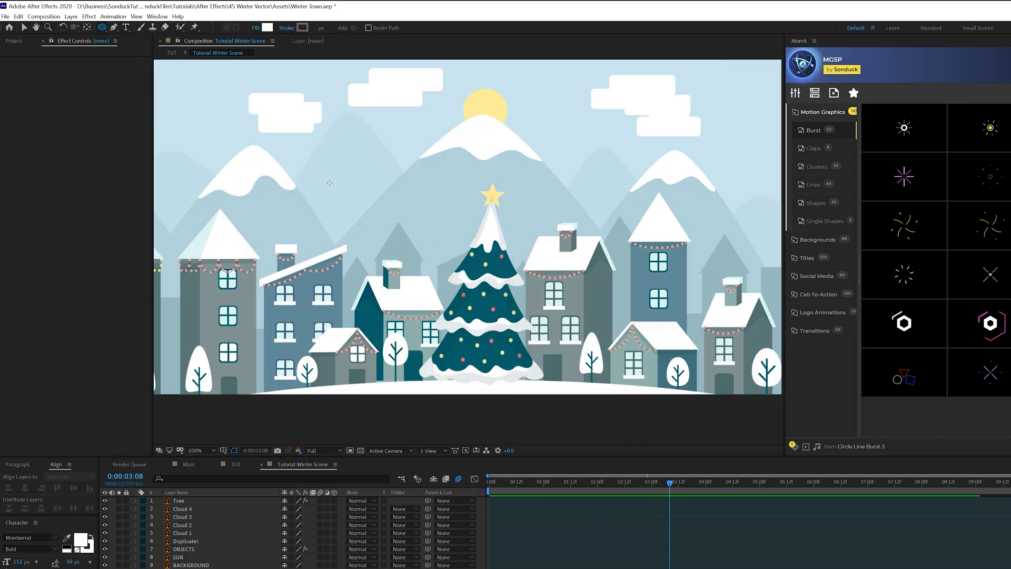
{"action": "left_click_drag", "start_coordinate": [377, 189], "coordinate": [388, 198]}
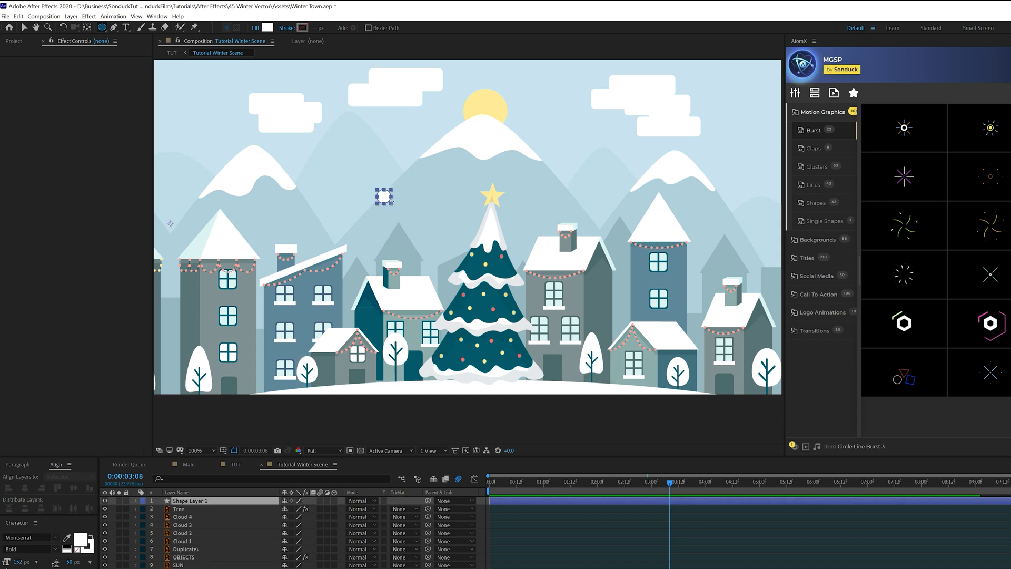
Align the circle's shape layer to the horizontal and vertical centre of the composition
{"action": "left_click", "coordinate": [195, 501]}
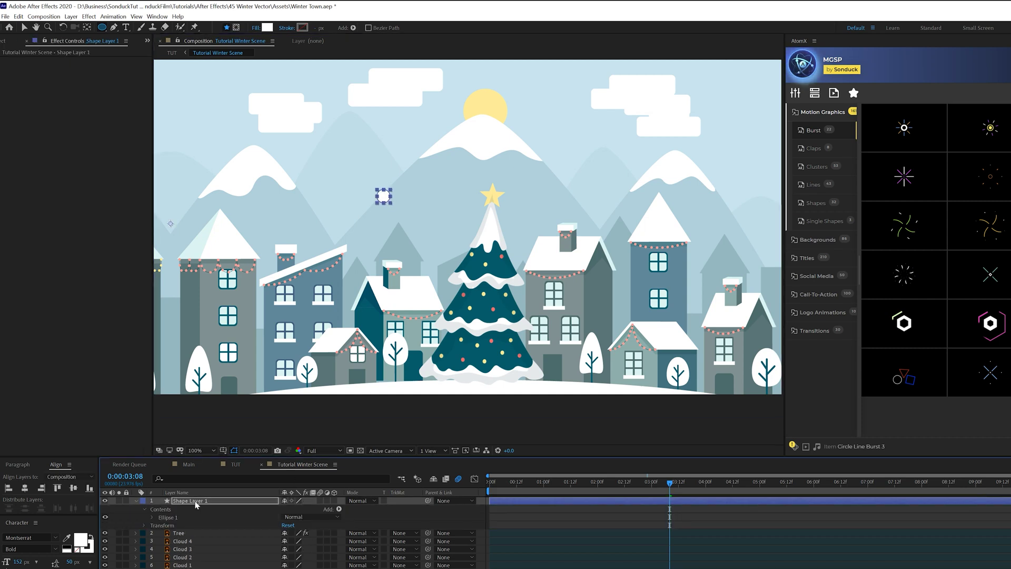
{"action": "left_click", "coordinate": [9, 488]}
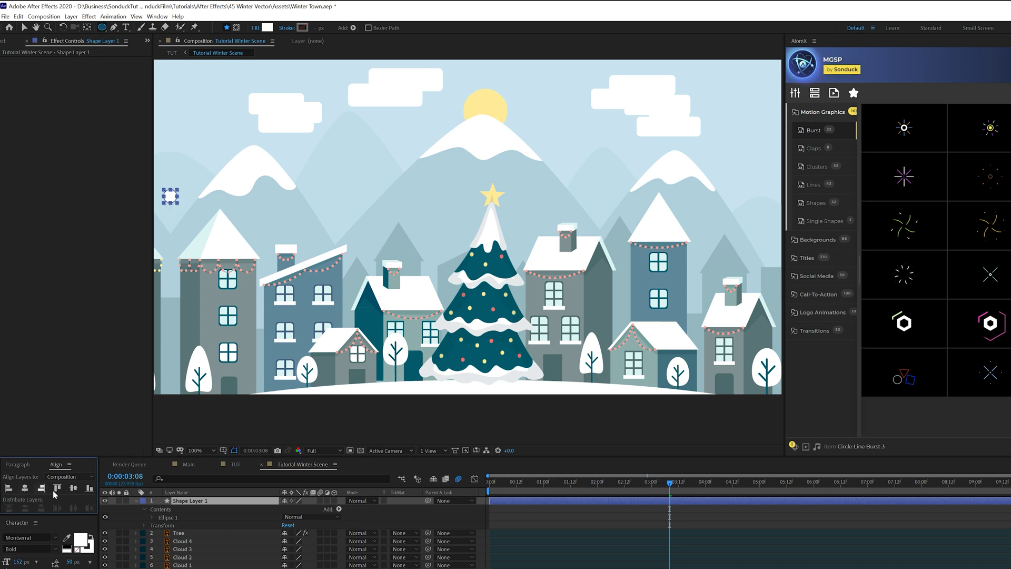
{"action": "left_click", "coordinate": [73, 490]}
{"action": "scroll", "coordinate": [327, 363], "scroll_direction": "down", "scroll_amount": 2}
Pre-compose the circle's shape layer as Snow, moving all attributes into the new composition
{"action": "left_click", "coordinate": [206, 502]}
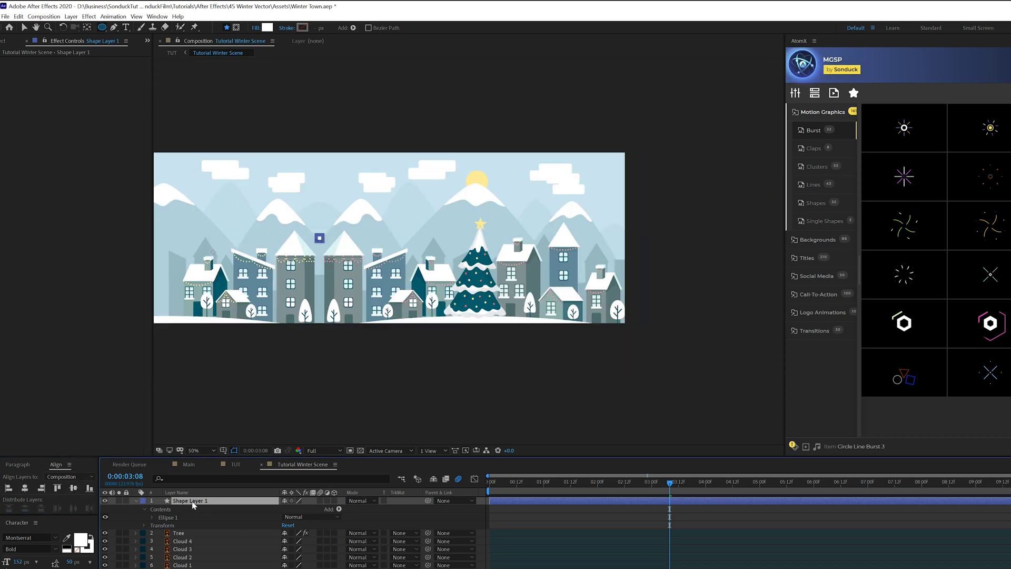
{"action": "left_click", "coordinate": [75, 17]}
{"action": "left_click", "coordinate": [88, 305]}
{"action": "type", "text": "Snow"}
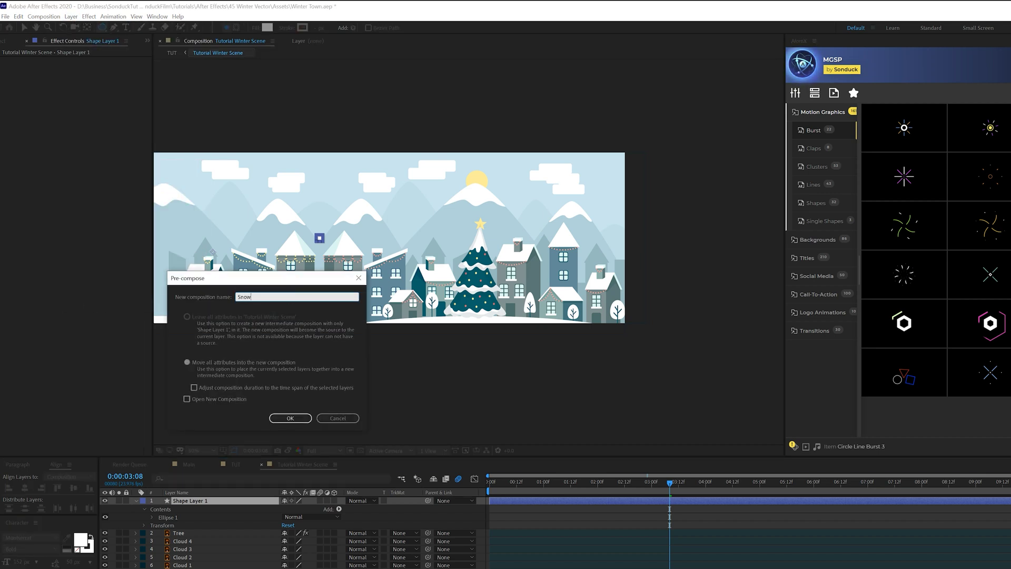
{"action": "left_click", "coordinate": [290, 418]}
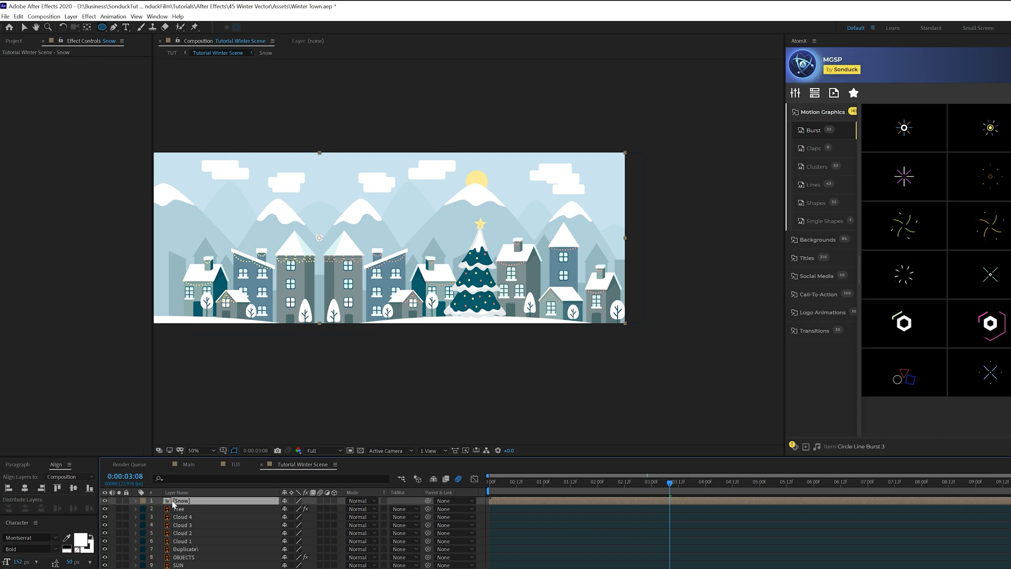
Open the Snow composition and set its width and height to 200 px each
{"action": "double_click", "coordinate": [179, 501]}
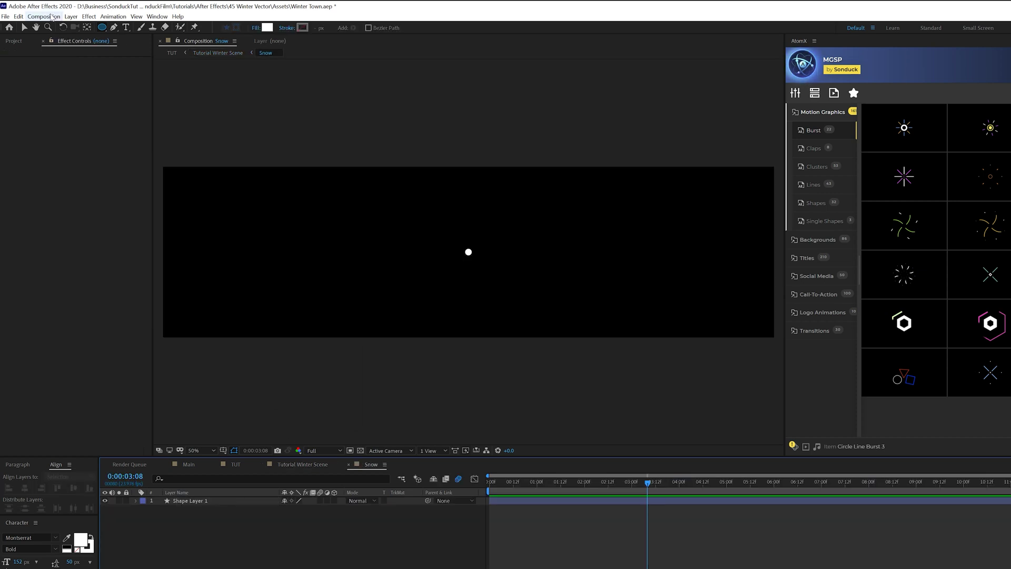
{"action": "left_click", "coordinate": [51, 18]}
{"action": "left_click", "coordinate": [58, 38]}
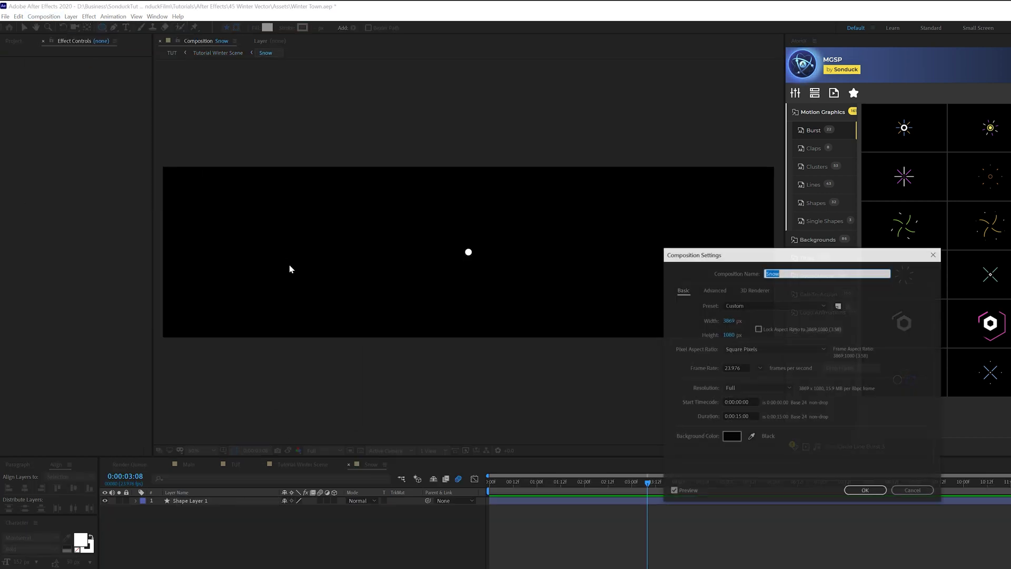
{"action": "left_click", "coordinate": [729, 320]}
{"action": "type", "text": "1840"}
{"action": "left_click", "coordinate": [750, 324]}
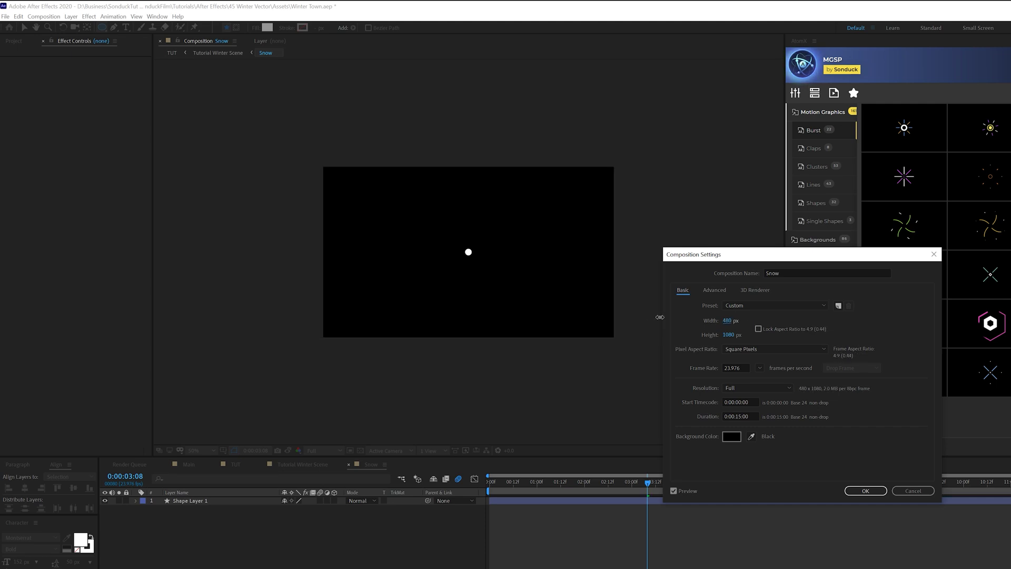
{"action": "left_click", "coordinate": [727, 320]}
{"action": "type", "text": "200"}
{"action": "key", "text": "Tab"}
{"action": "type", "text": "200"}
{"action": "key", "text": "Return"}
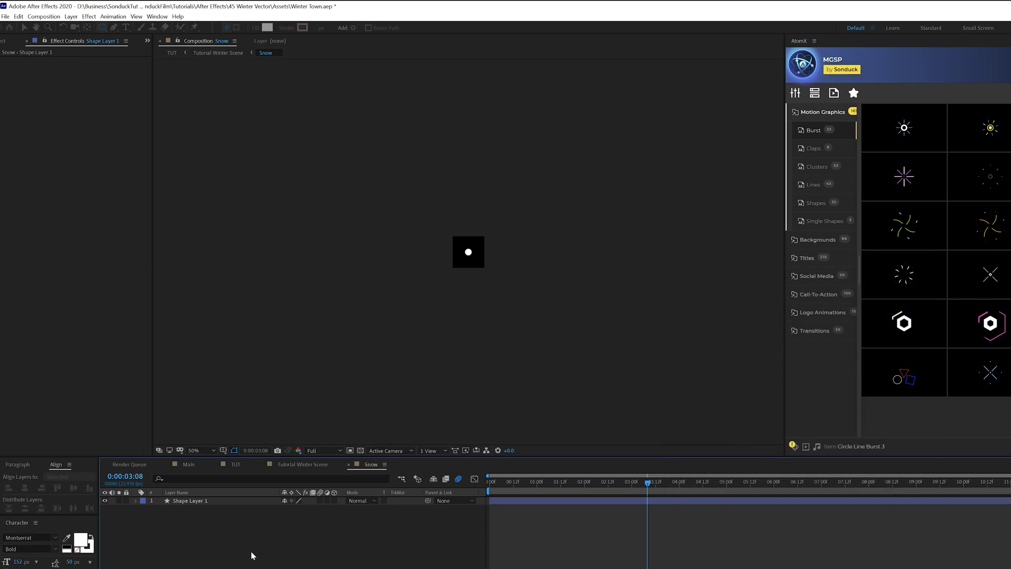
Centre the anchor point on the circle in the Snow composition and scale the circle to 268%
{"action": "left_click", "coordinate": [213, 503]}
{"action": "key", "text": "slash"}
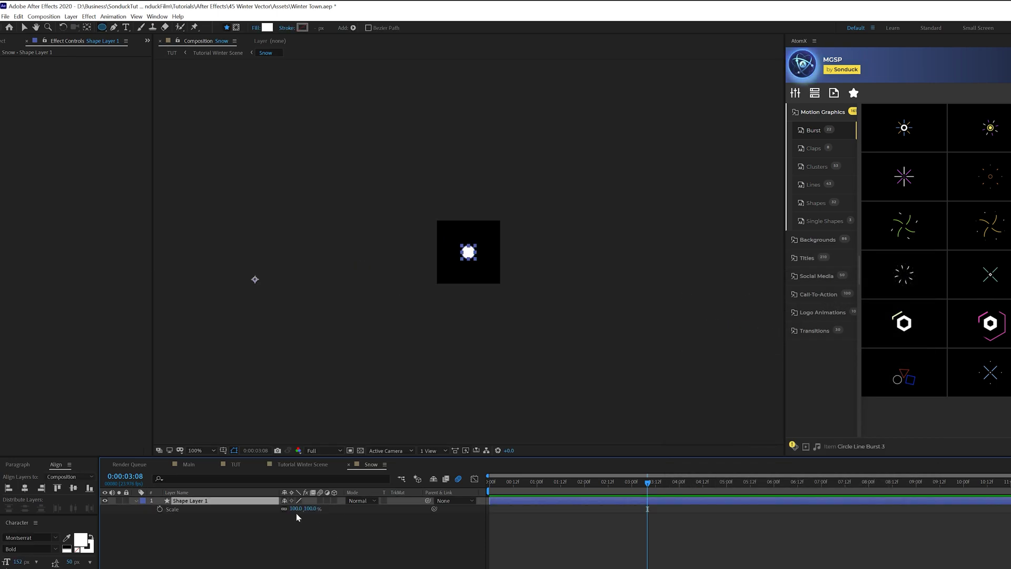
{"action": "key", "text": "y"}
{"action": "key", "text": "ctrl+alt+Home"}
{"action": "left_click_drag", "start_coordinate": [299, 509], "coordinate": [390, 522]}
{"action": "left_click", "coordinate": [390, 521]}
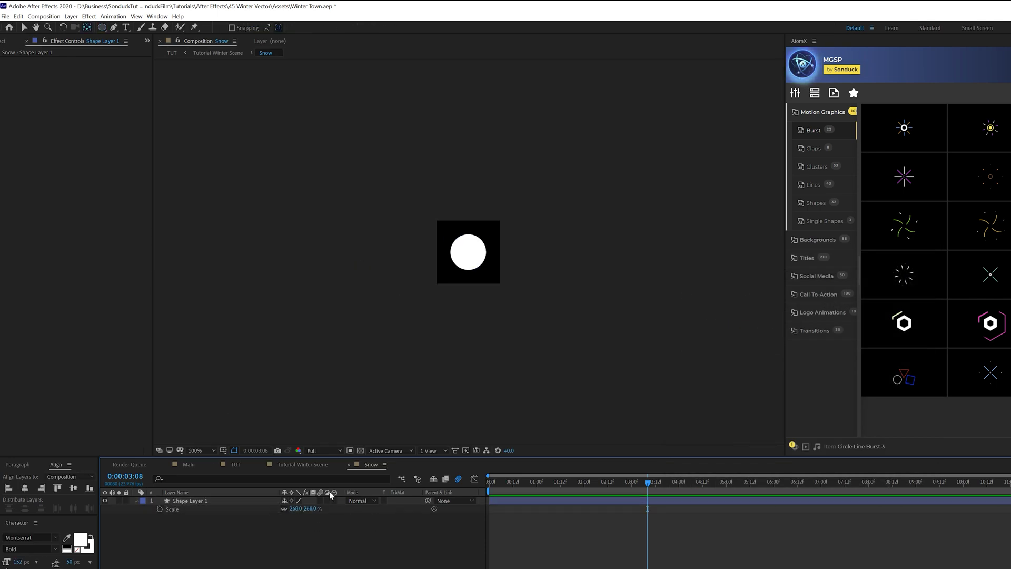
Close the Snow composition and create a new named white solid in Tutorial Winter Scene
{"action": "left_click", "coordinate": [348, 465]}
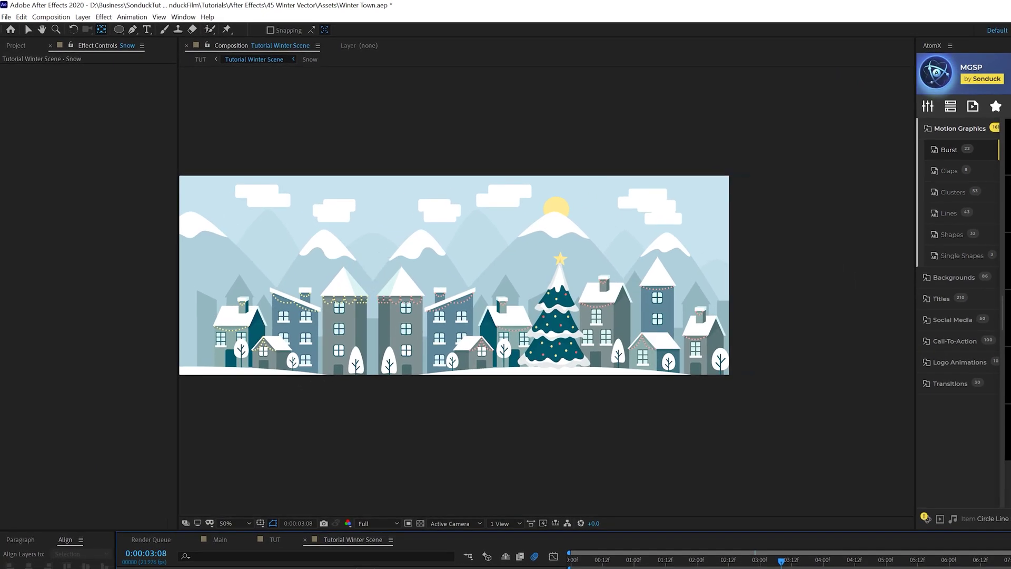
{"action": "left_click", "coordinate": [83, 16]}
{"action": "mouse_move", "coordinate": [98, 29]}
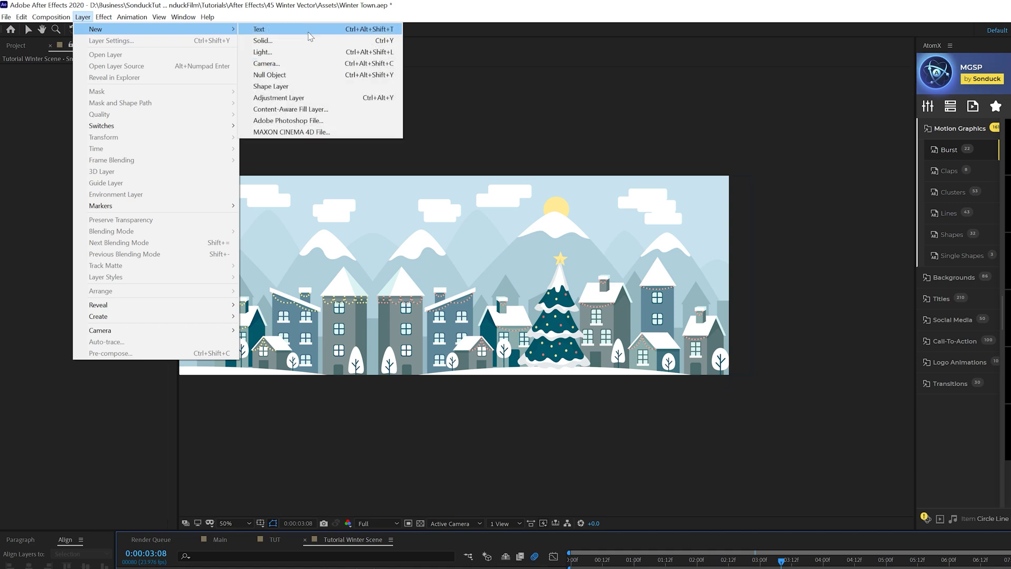
{"action": "left_click", "coordinate": [348, 44]}
{"action": "type", "text": "Particles"}
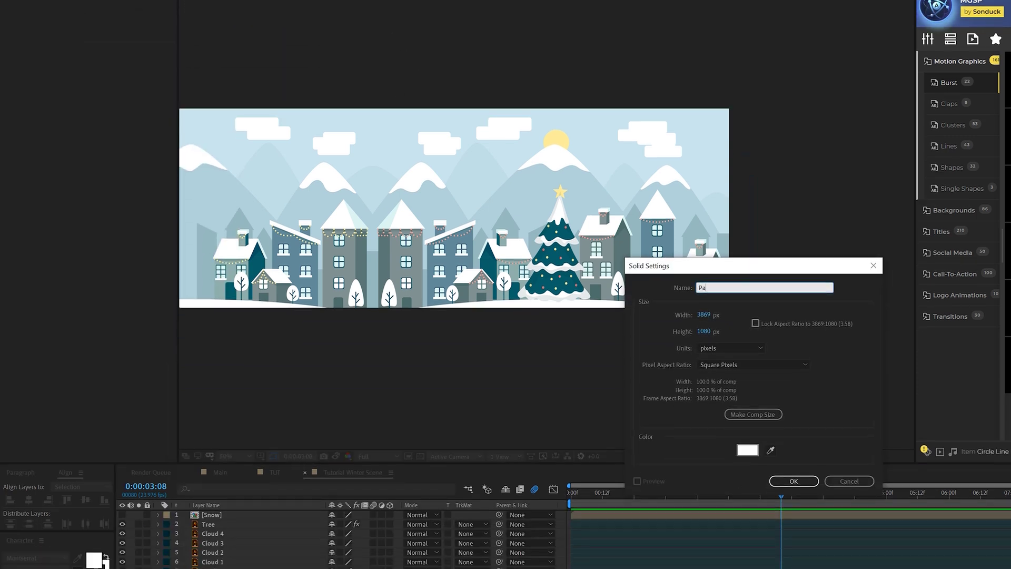
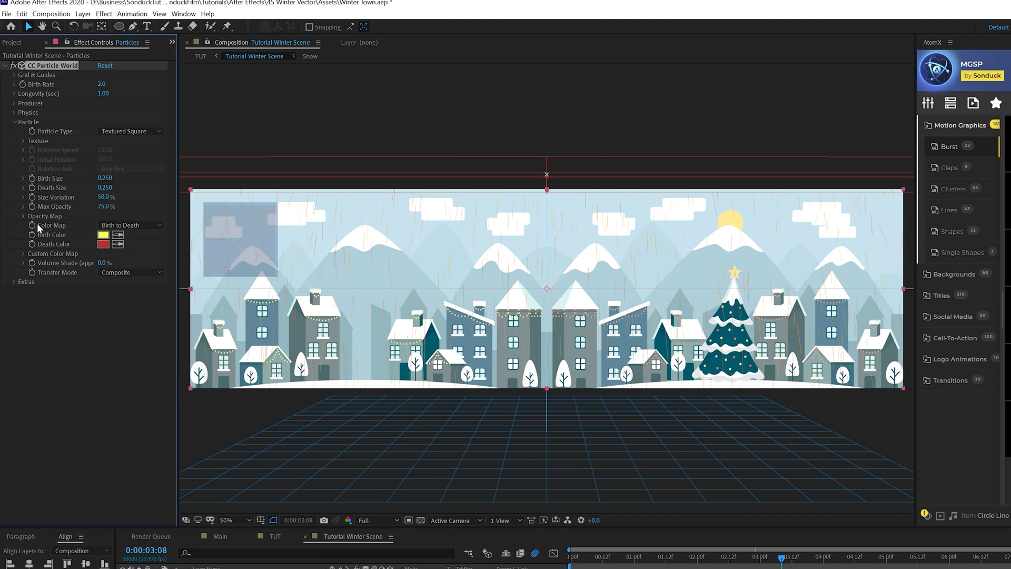
Use the Snow layer as the texture for the Textured Square particles in CC Particle World
{"action": "left_click", "coordinate": [22, 140]}
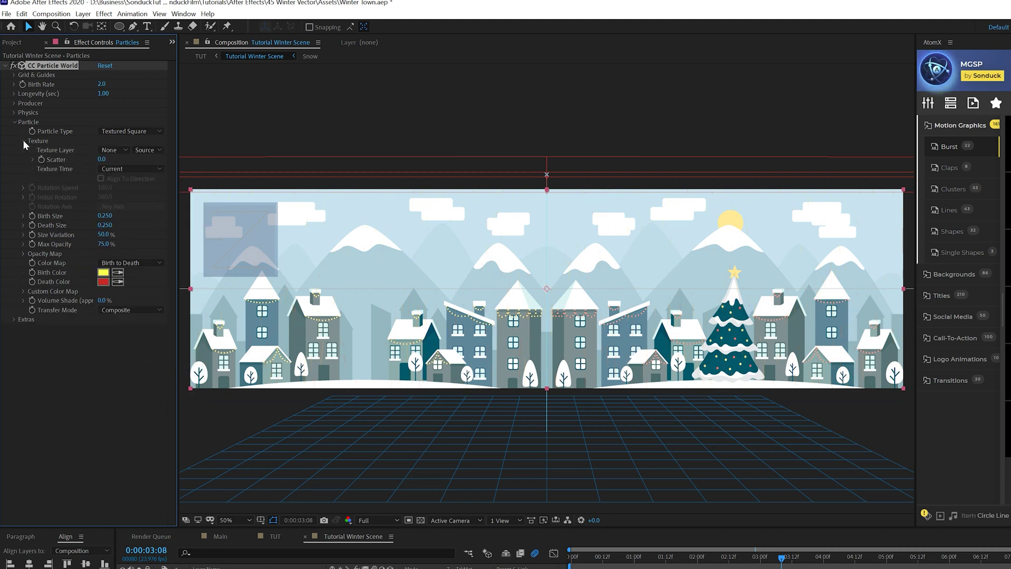
{"action": "left_click", "coordinate": [121, 150]}
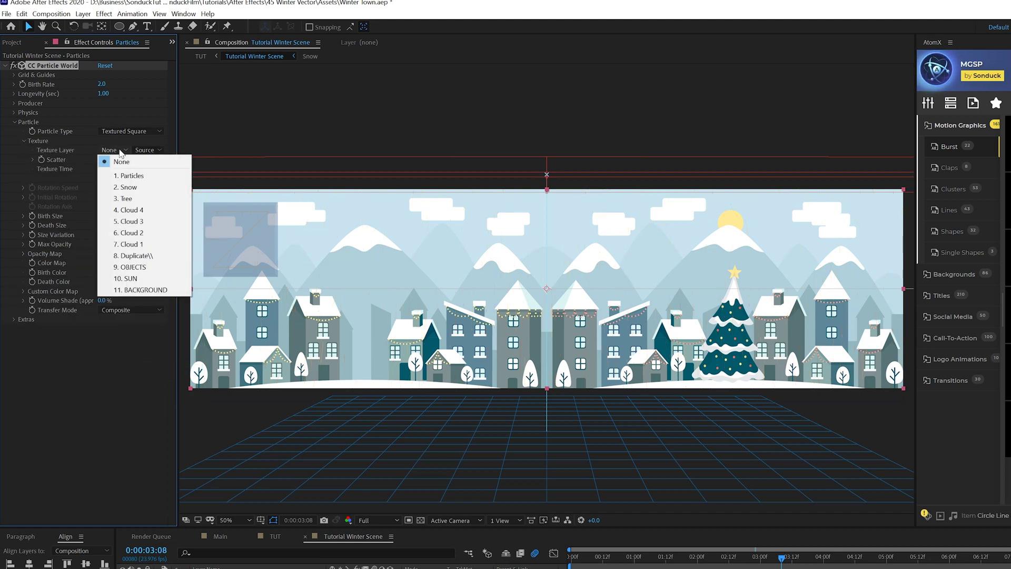
{"action": "left_click", "coordinate": [126, 187]}
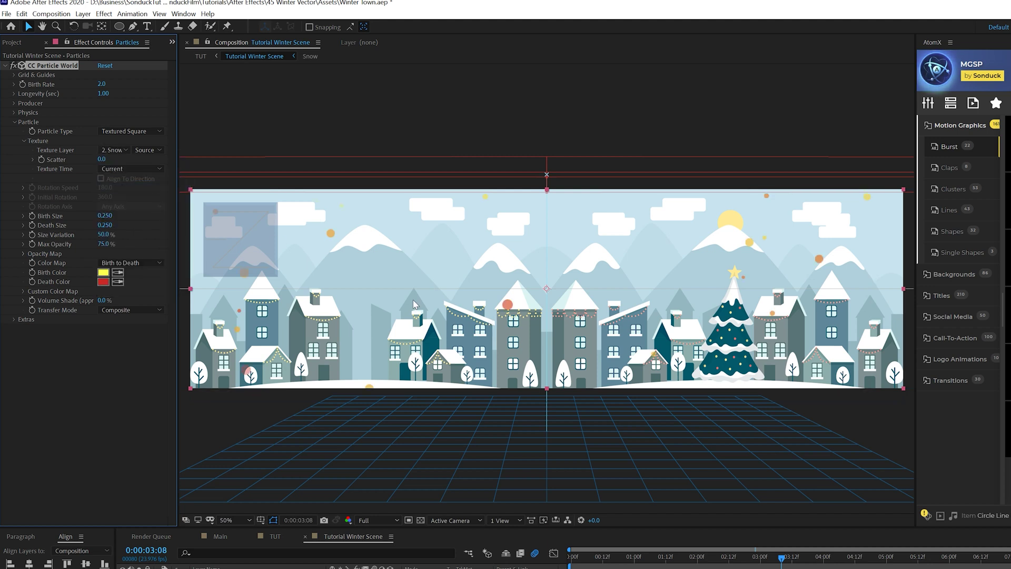
Change both the birth color and the death color of the particles to white
{"action": "left_click", "coordinate": [102, 273]}
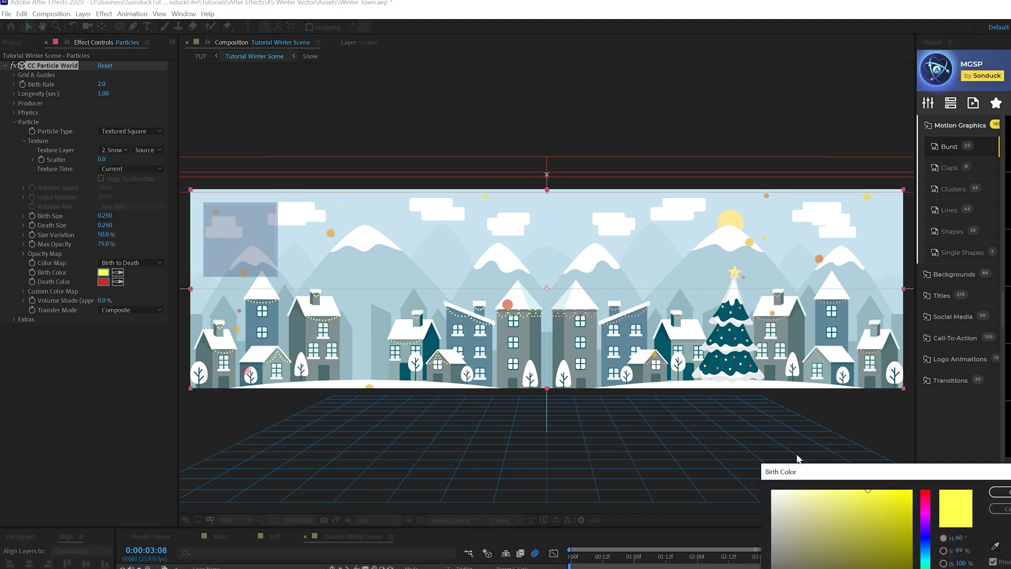
{"action": "key", "text": "Return"}
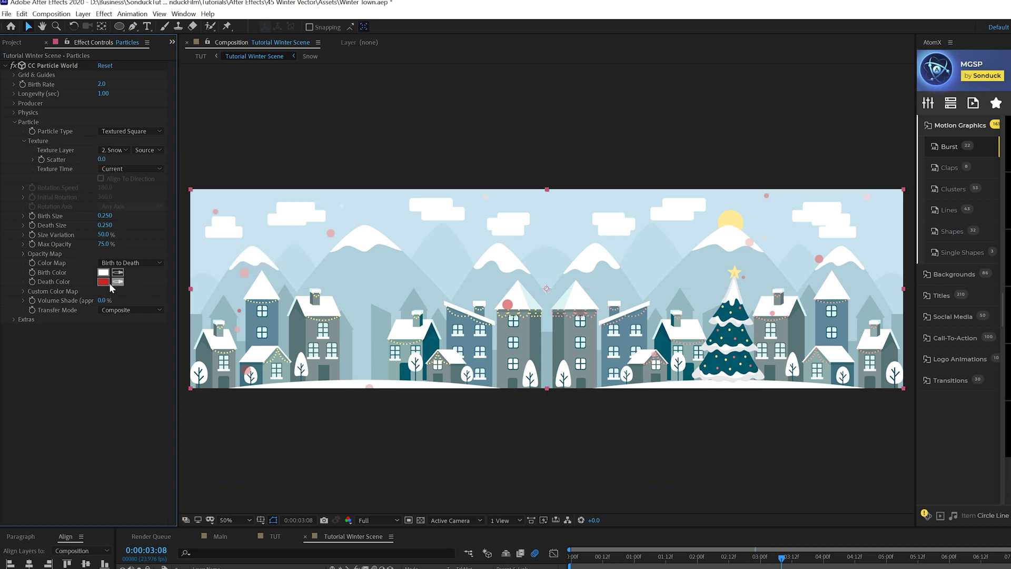
{"action": "left_click", "coordinate": [103, 282]}
{"action": "left_click_drag", "start_coordinate": [677, 460], "coordinate": [677, 461]}
{"action": "left_click", "coordinate": [992, 491]}
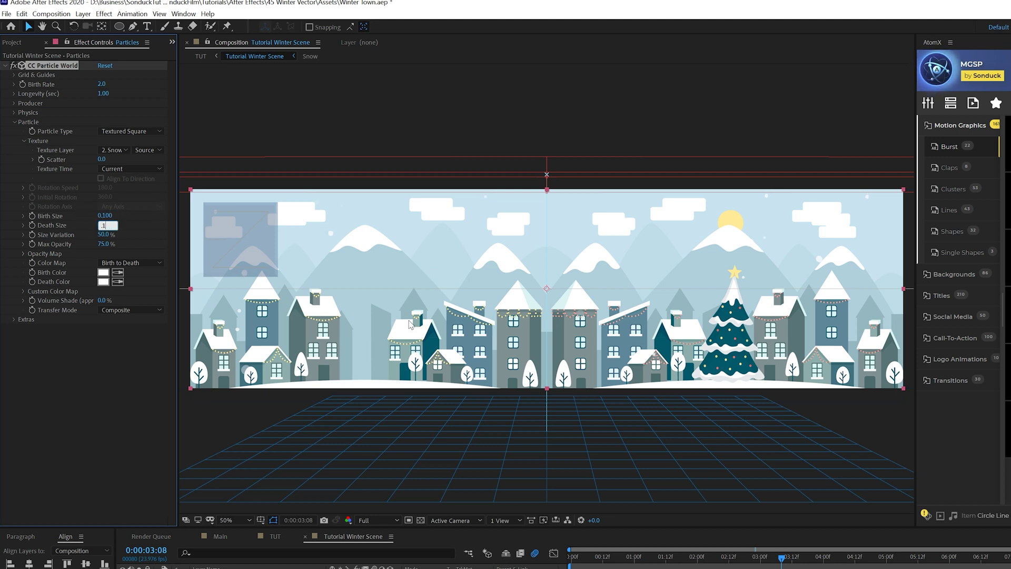
Set the particles' birth size and death size to 0.1 and their max opacity to 100%
{"action": "type", "text": ".1"}
{"action": "key", "text": "Return"}
{"action": "left_click_drag", "start_coordinate": [105, 245], "coordinate": [174, 243]}
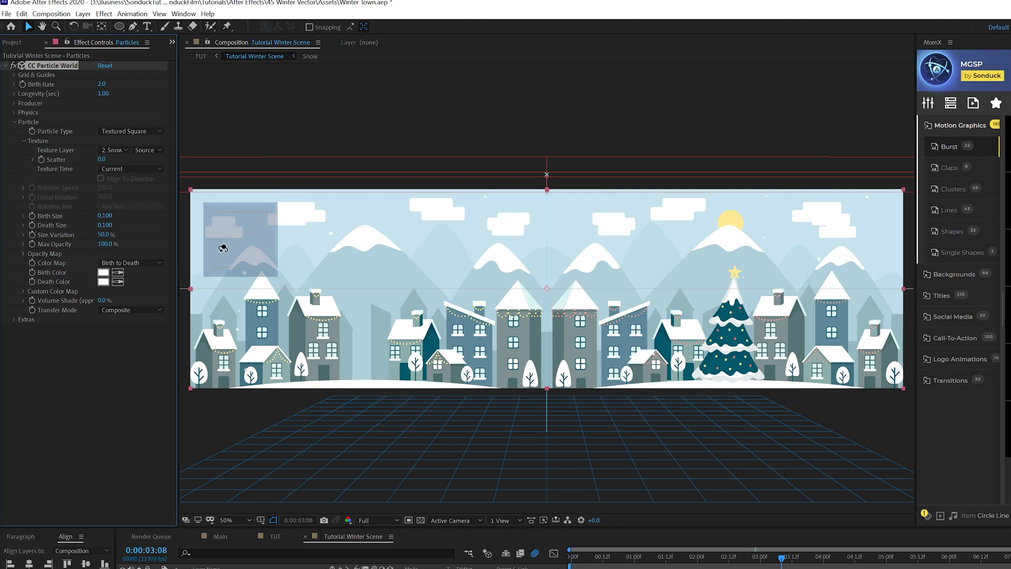
Raise the particle birth rate to 33 and the longevity to about 10.33 seconds
{"action": "left_click", "coordinate": [82, 425]}
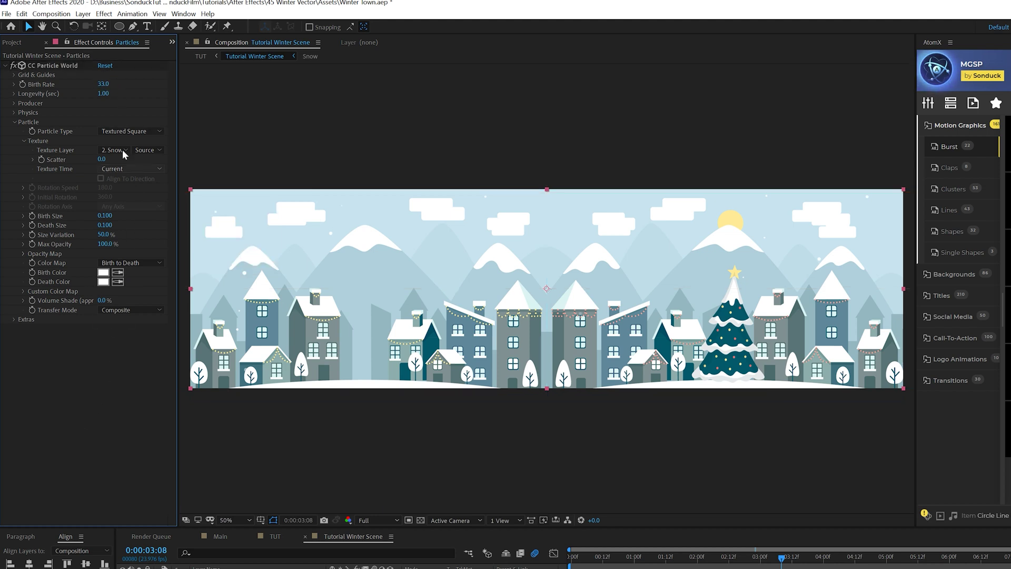
{"action": "left_click_drag", "start_coordinate": [102, 94], "coordinate": [237, 99]}
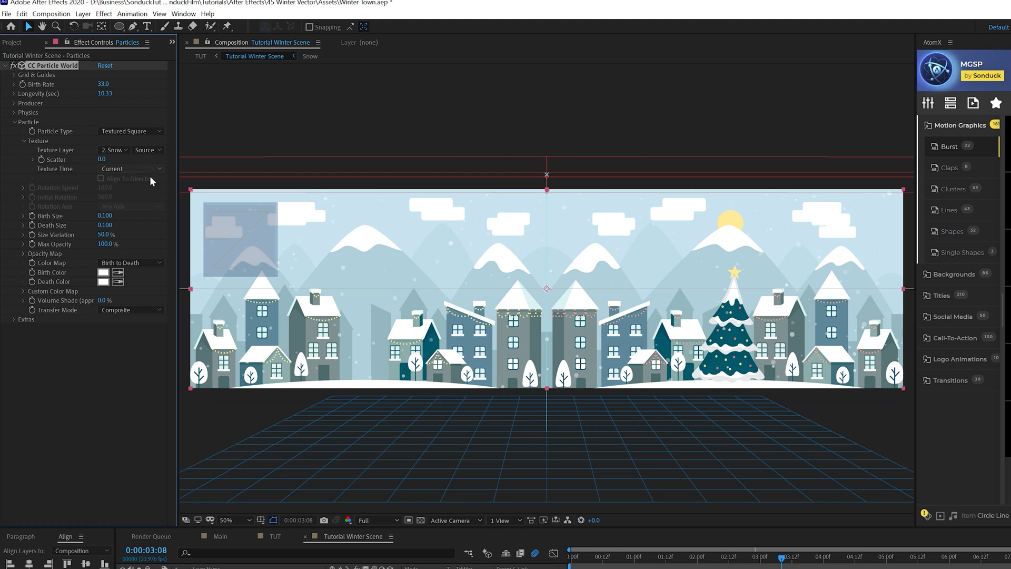
{"action": "key", "text": "slash"}
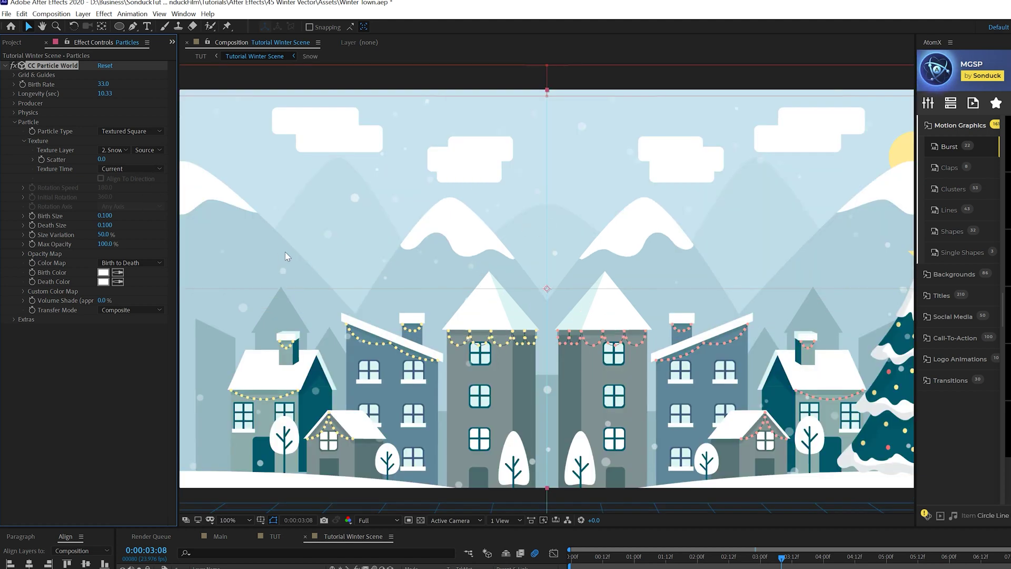
Set the physics animation type of the CC Particle World effect to Twirly
{"action": "left_click", "coordinate": [13, 121]}
{"action": "left_click", "coordinate": [14, 112]}
{"action": "left_click", "coordinate": [114, 122]}
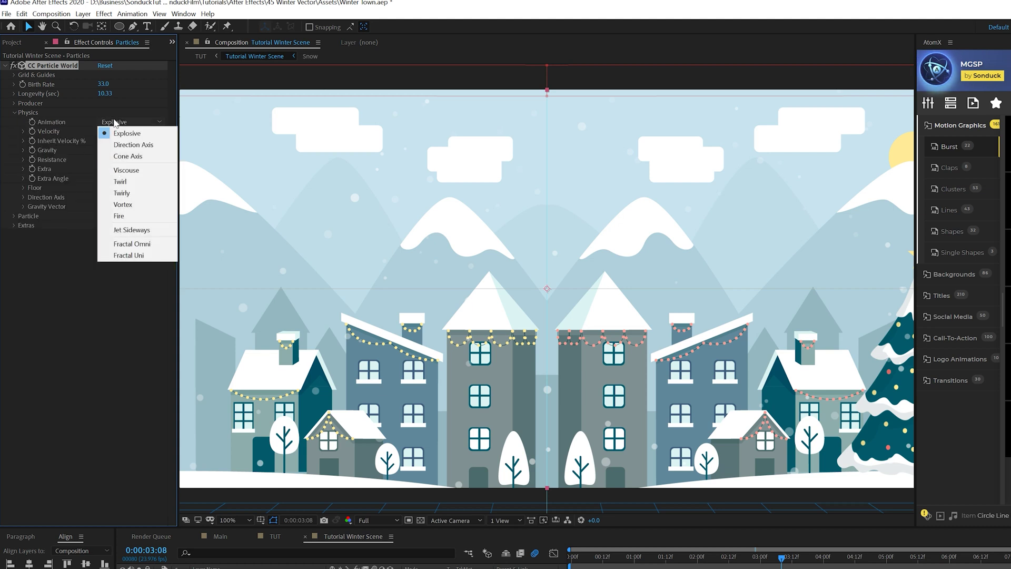
{"action": "left_click", "coordinate": [124, 194]}
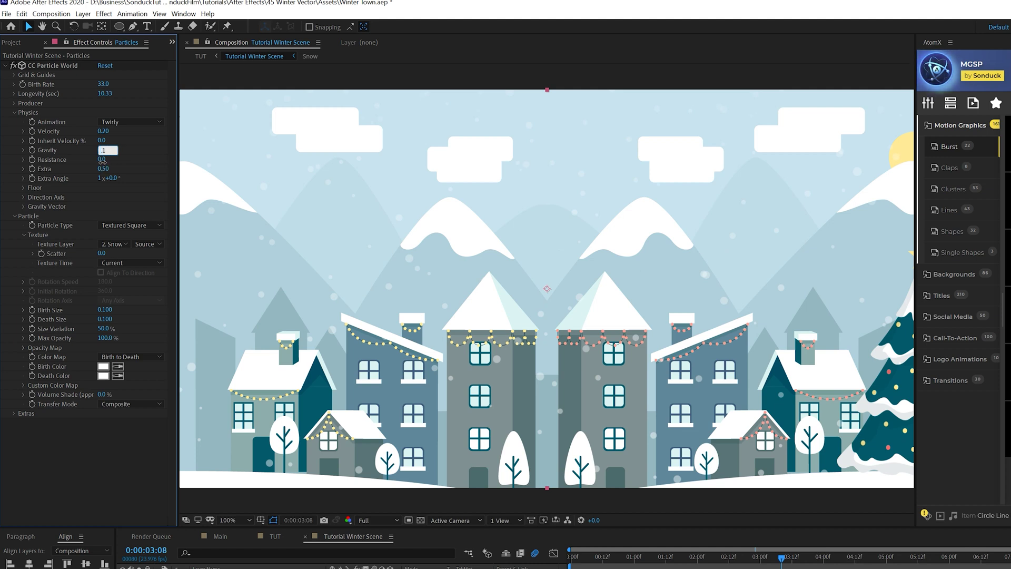
Set the particle physics to a gravity of 0.1 and a resistance of 4.5
{"action": "left_click", "coordinate": [103, 160]}
{"action": "type", "text": "4.5"}
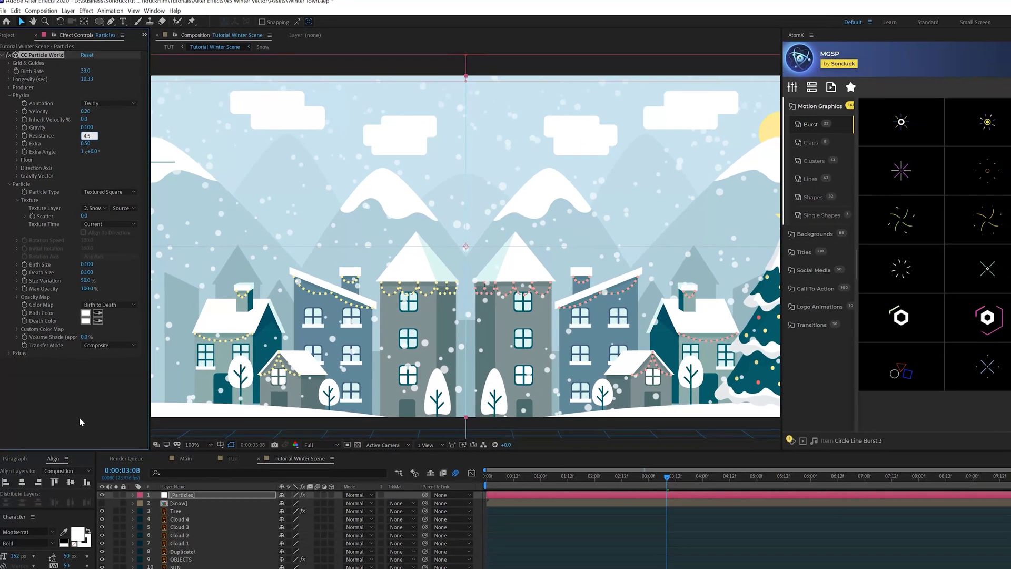
{"action": "left_click", "coordinate": [81, 422]}
Shift the Particles layer earlier in time so snow already falls at the start, and lower the birth rate
{"action": "left_click_drag", "start_coordinate": [532, 498], "coordinate": [132, 466]}
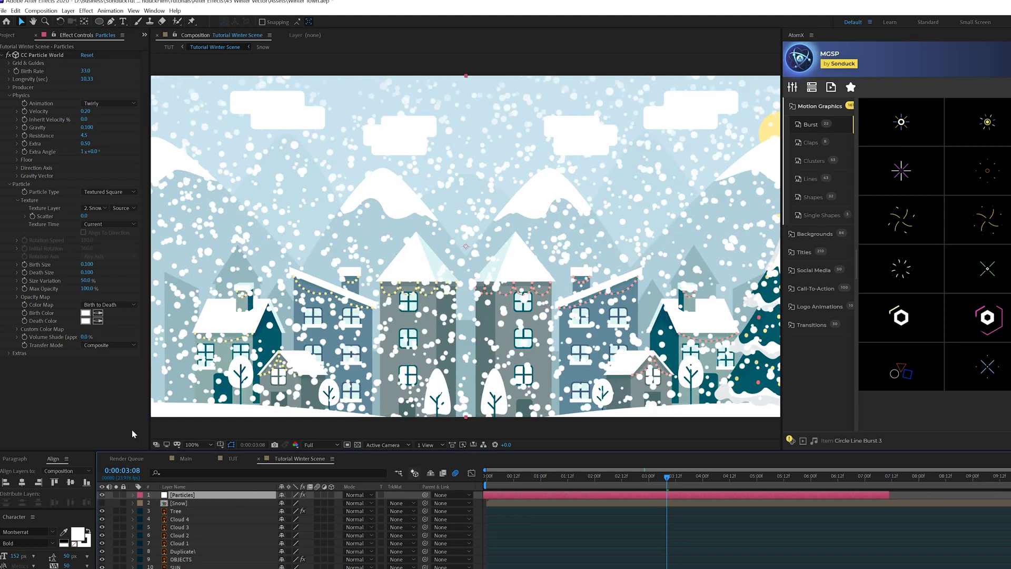
{"action": "left_click_drag", "start_coordinate": [84, 70], "coordinate": [67, 73]}
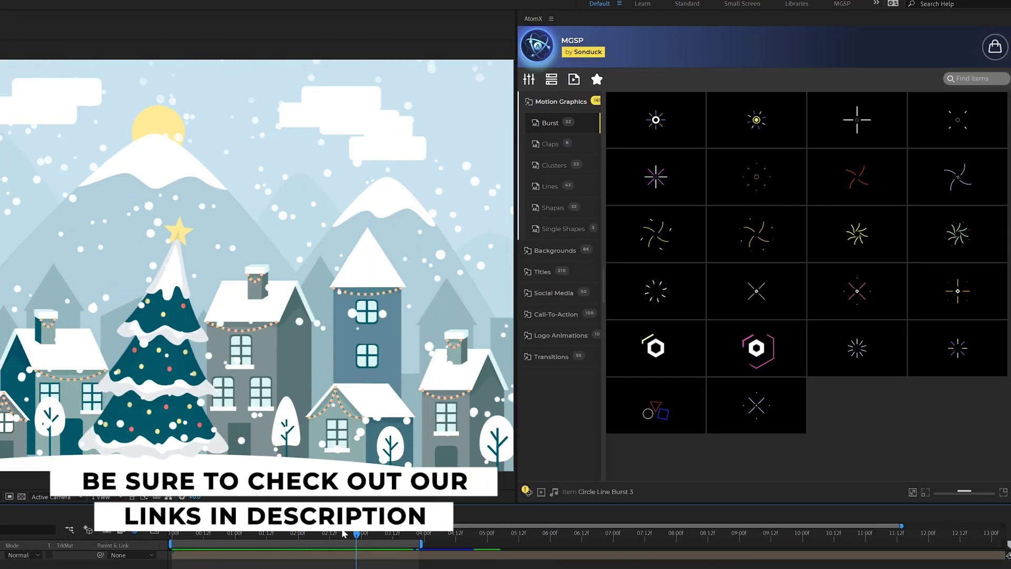
Browse the AtomX presets for bursts, clusters, accent titles, transitions and backgrounds
{"action": "left_click_drag", "start_coordinate": [516, 104], "coordinate": [490, 96]}
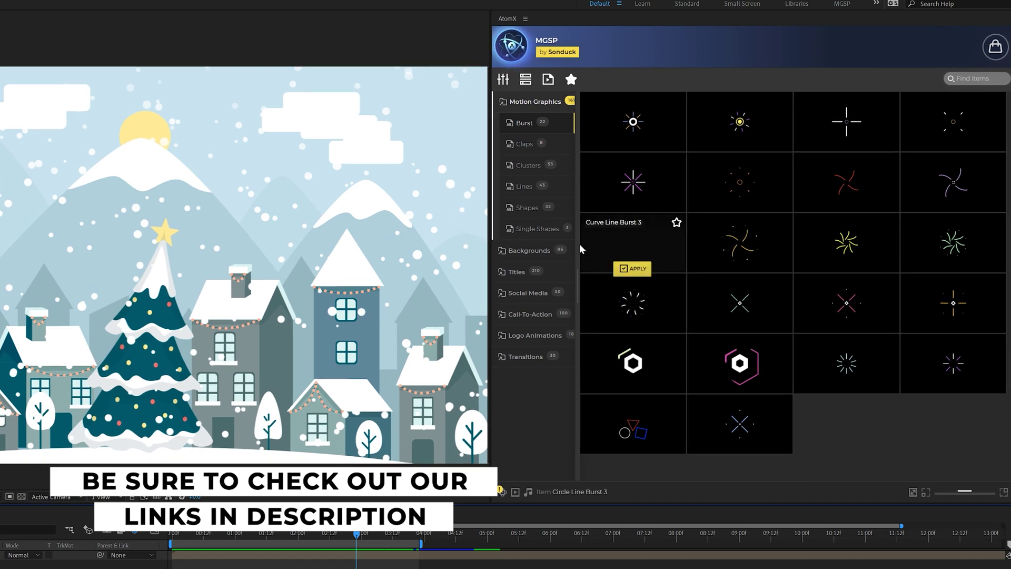
{"action": "mouse_move", "coordinate": [732, 297]}
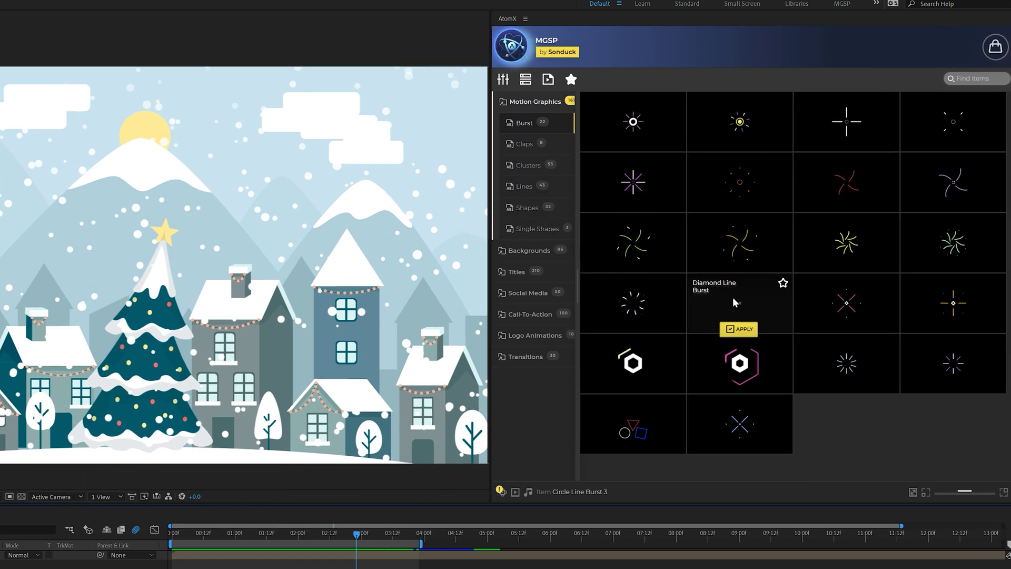
{"action": "left_click", "coordinate": [528, 165]}
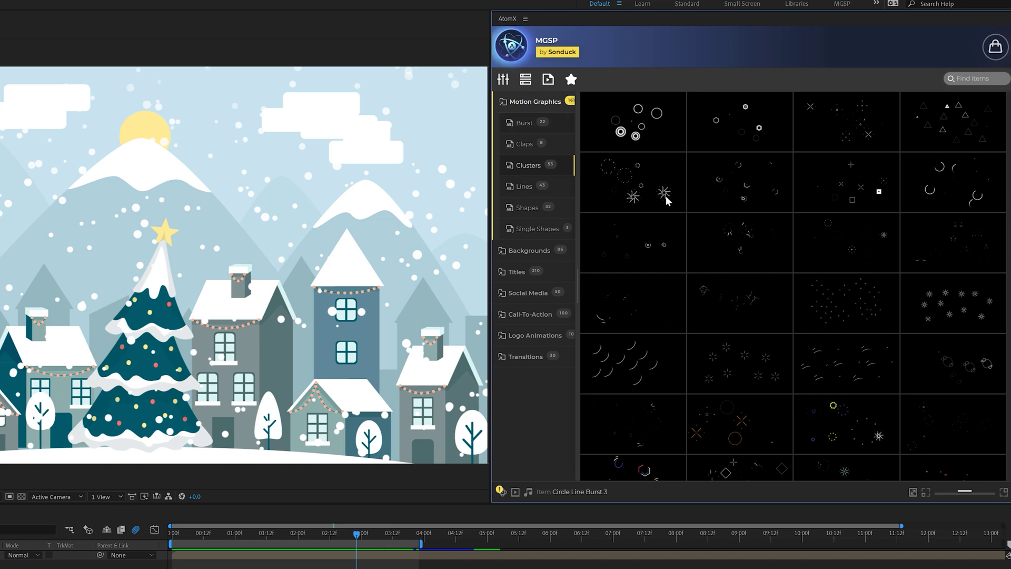
{"action": "scroll", "coordinate": [656, 251], "scroll_direction": "down", "scroll_amount": 8}
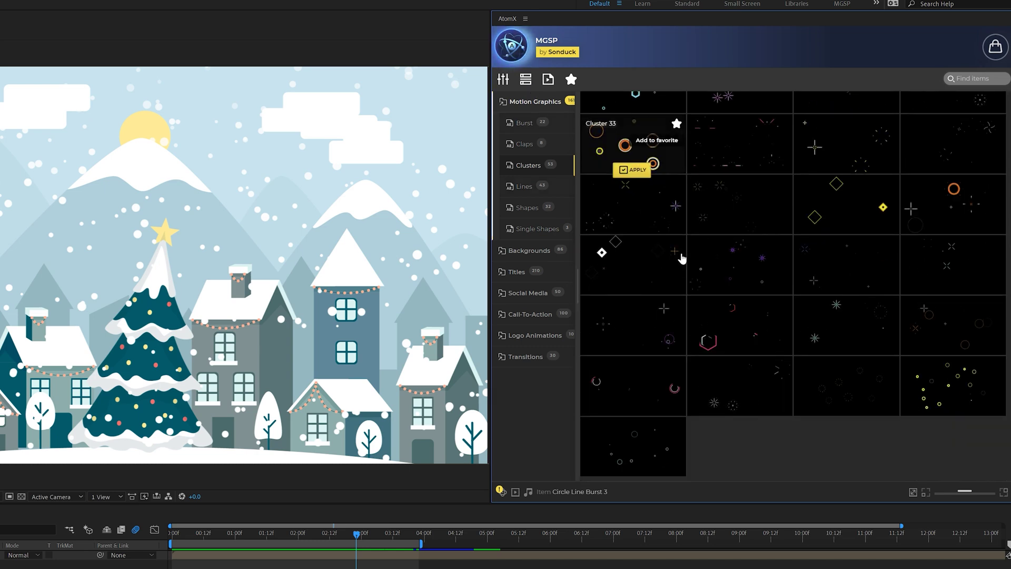
{"action": "left_click", "coordinate": [519, 273]}
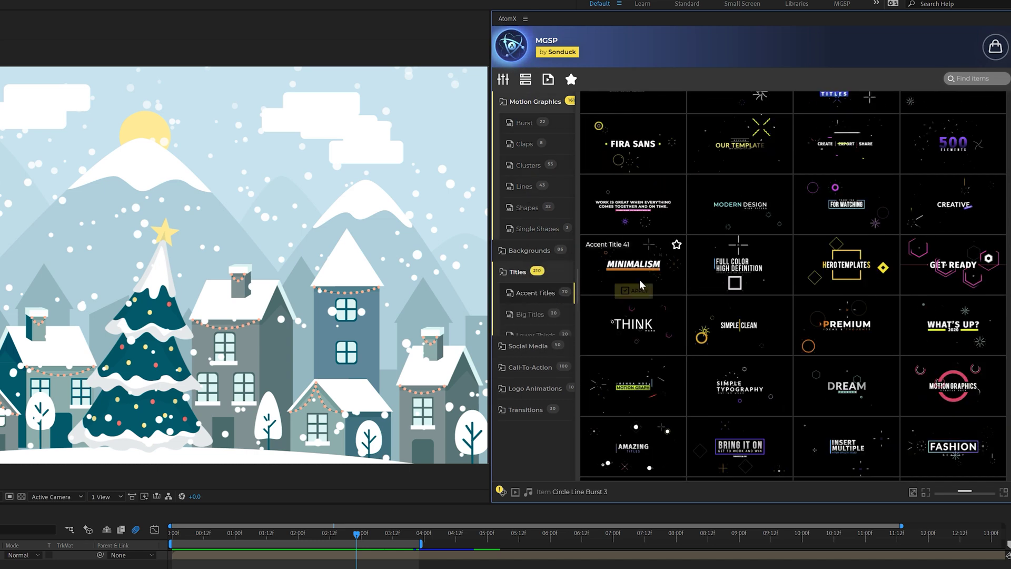
{"action": "left_click", "coordinate": [526, 441]}
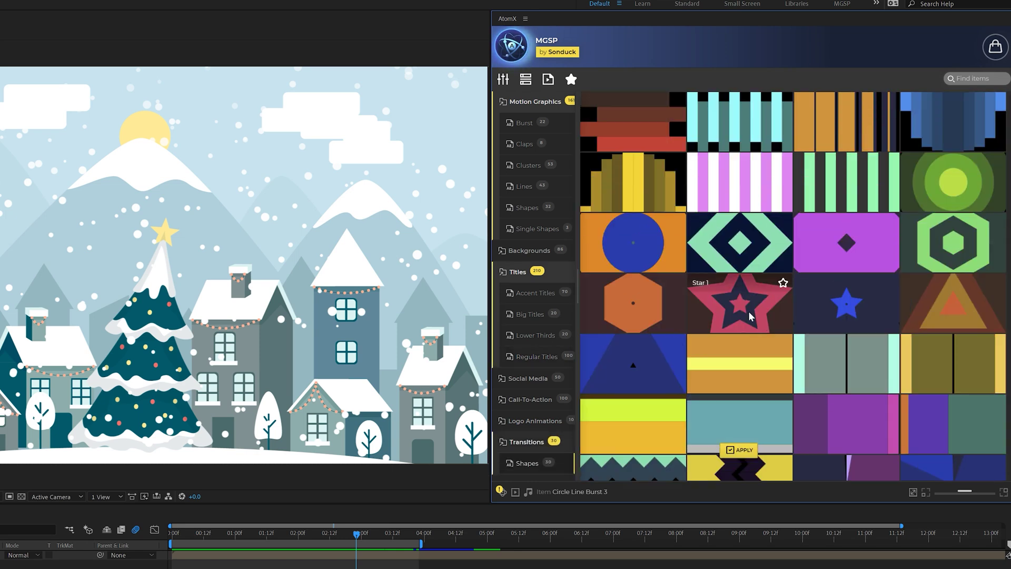
{"action": "left_click", "coordinate": [519, 250]}
{"action": "left_click", "coordinate": [519, 251]}
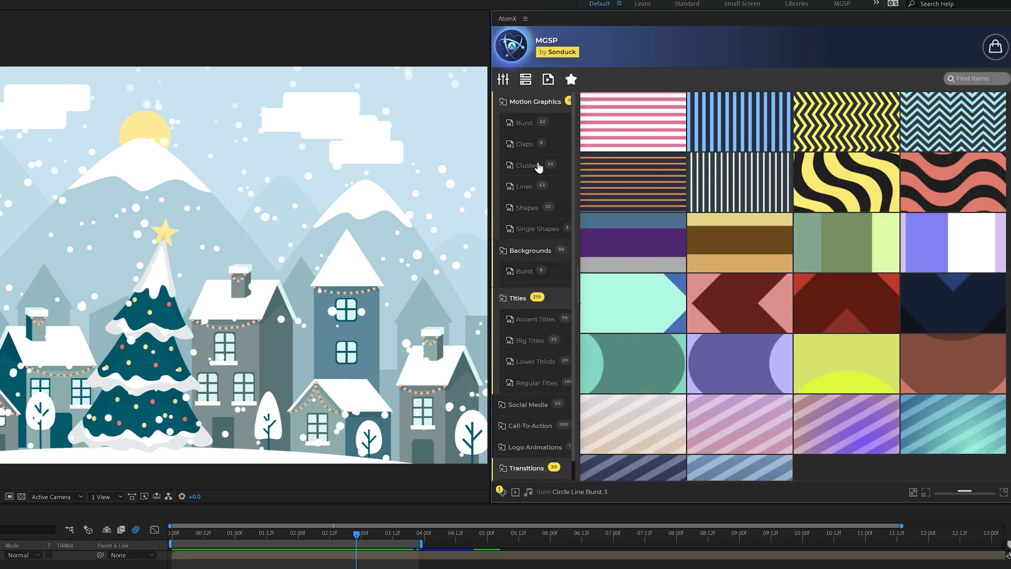
Find the Cluster 42 preset among the motion graphics clusters and apply it to the TUT composition
{"action": "left_click", "coordinate": [528, 165]}
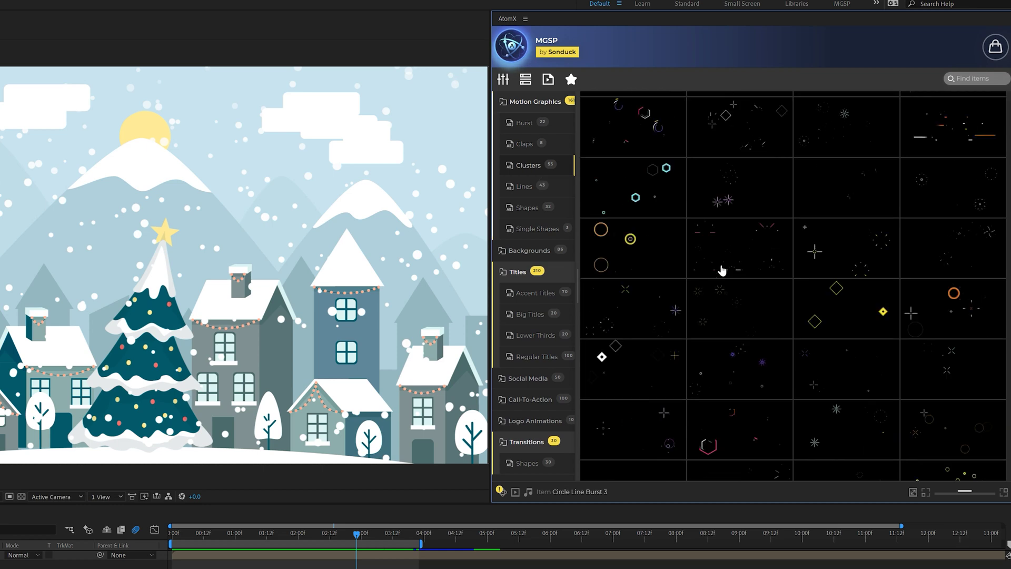
{"action": "mouse_move", "coordinate": [737, 281]}
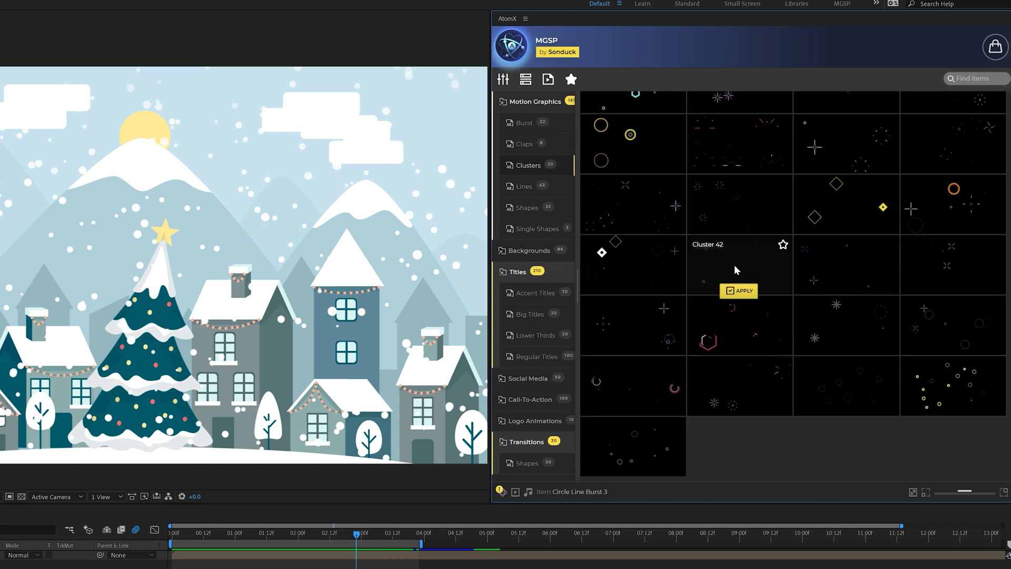
{"action": "left_click", "coordinate": [739, 291]}
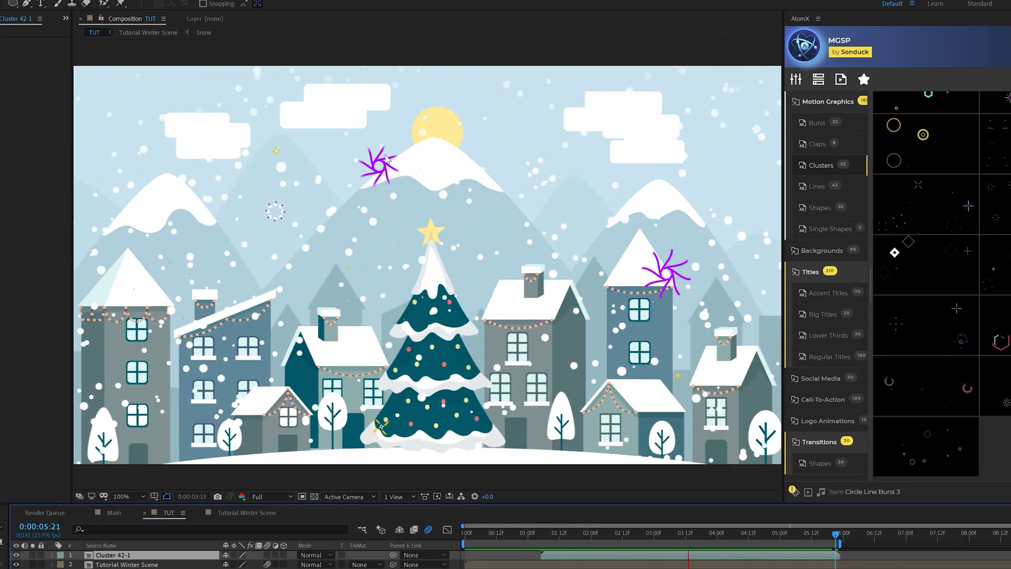
Open the Curve Line Burst 7 composition inside Cluster 42-1 and open Color 1 of its Control layer for editing
{"action": "left_click", "coordinate": [633, 556]}
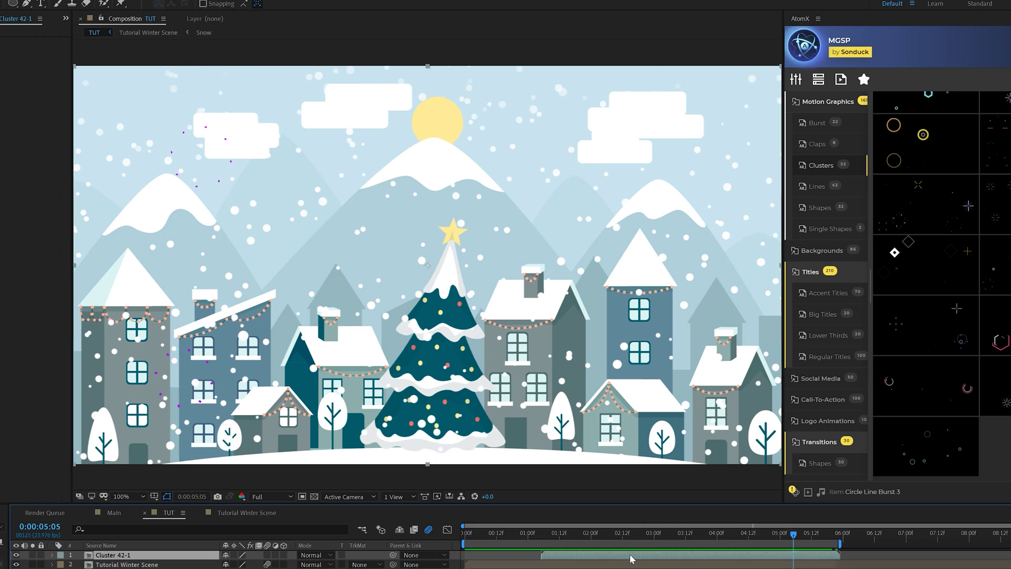
{"action": "double_click", "coordinate": [630, 557]}
{"action": "double_click", "coordinate": [113, 565]}
{"action": "left_click", "coordinate": [112, 555]}
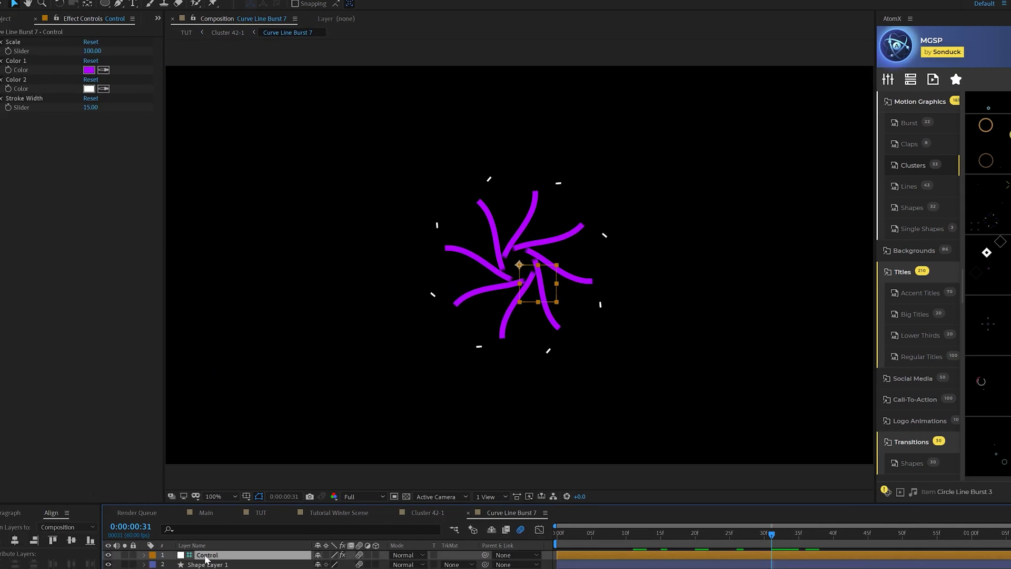
{"action": "left_click", "coordinate": [103, 70]}
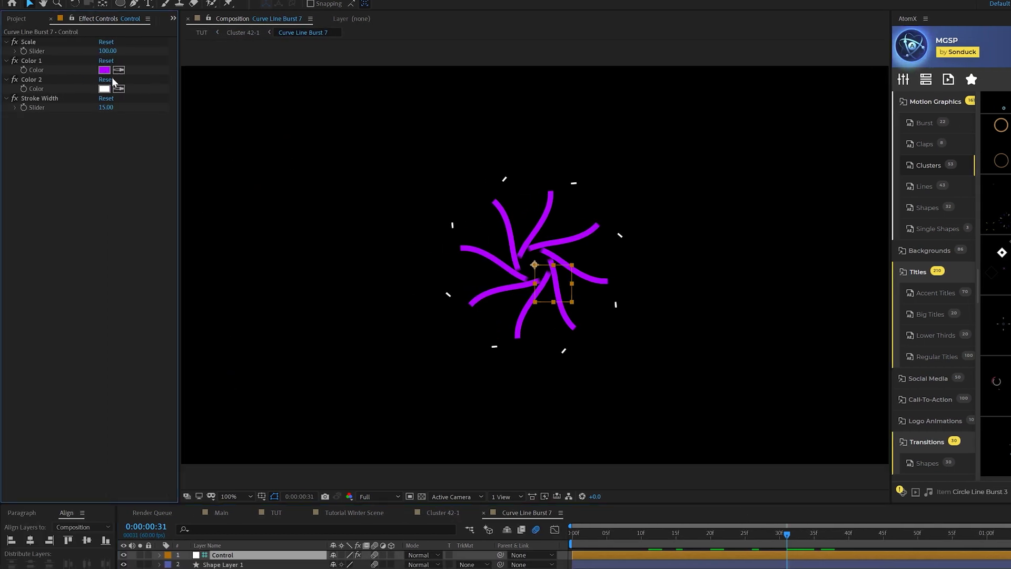